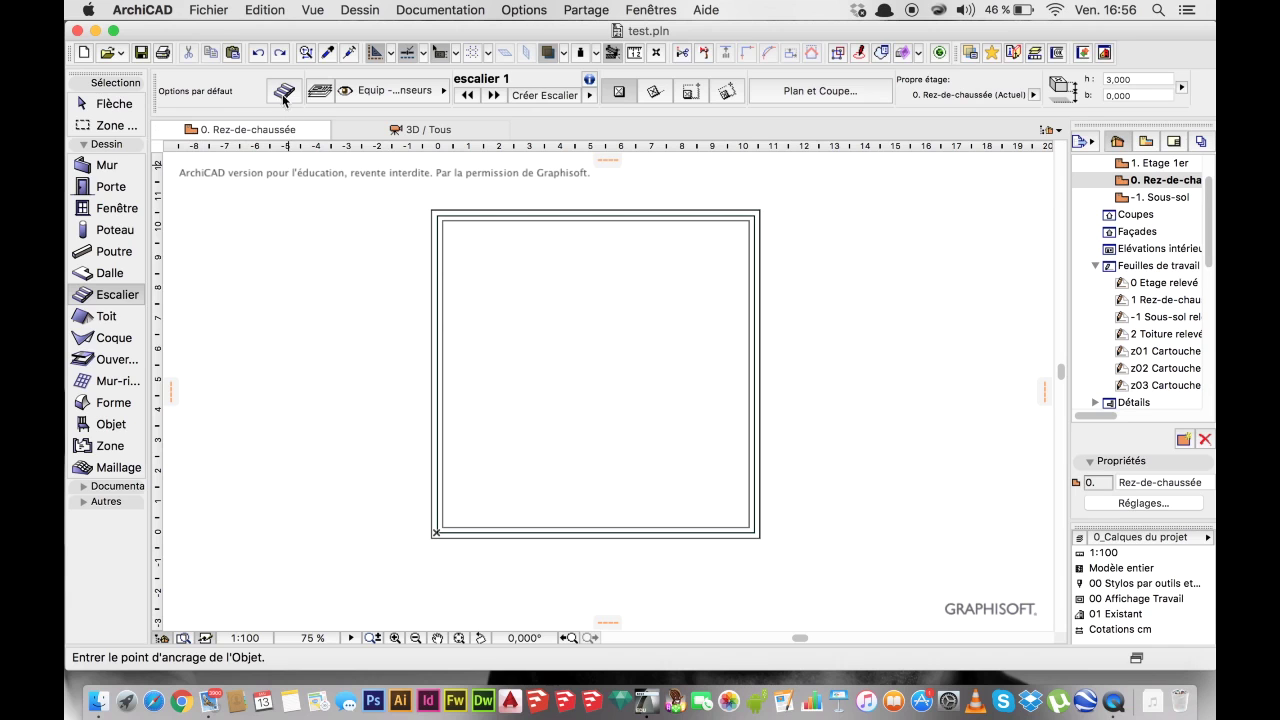
# Start a new stair from the stair defaults, using the U-shaped type with two parallel straight flights and a half landing.
pyautogui.click(284, 91)
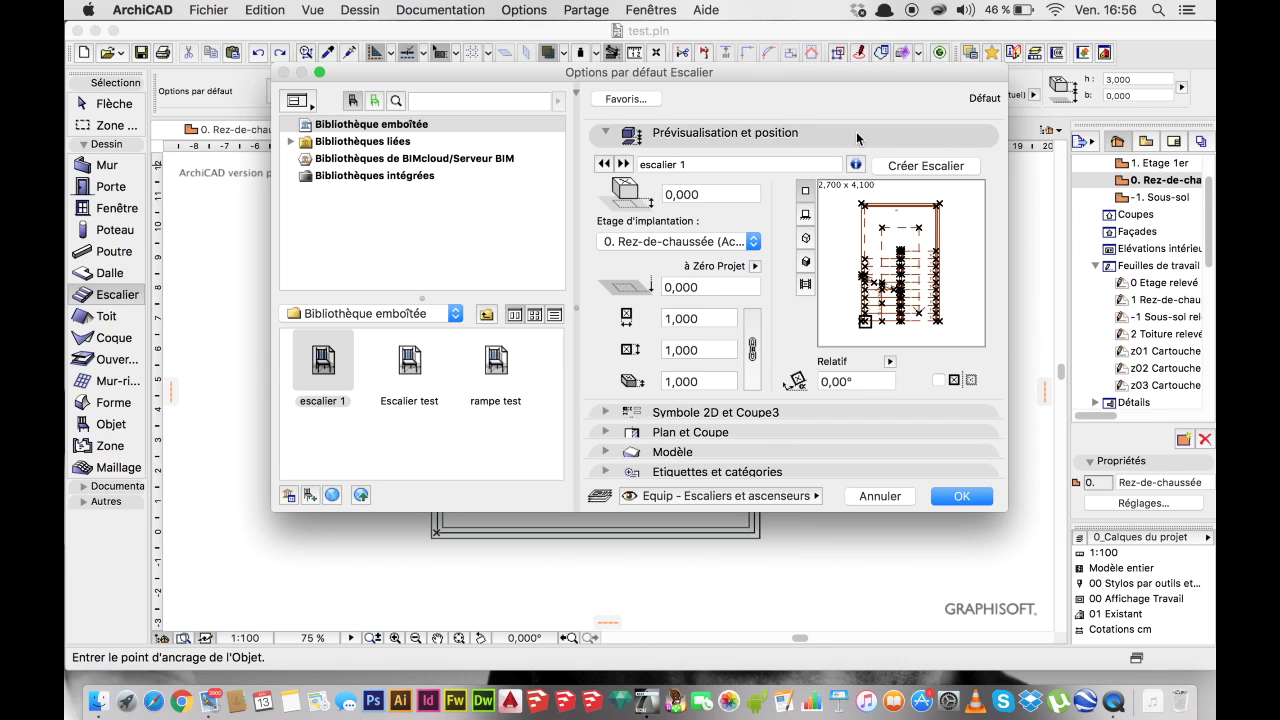
pyautogui.click(920, 167)
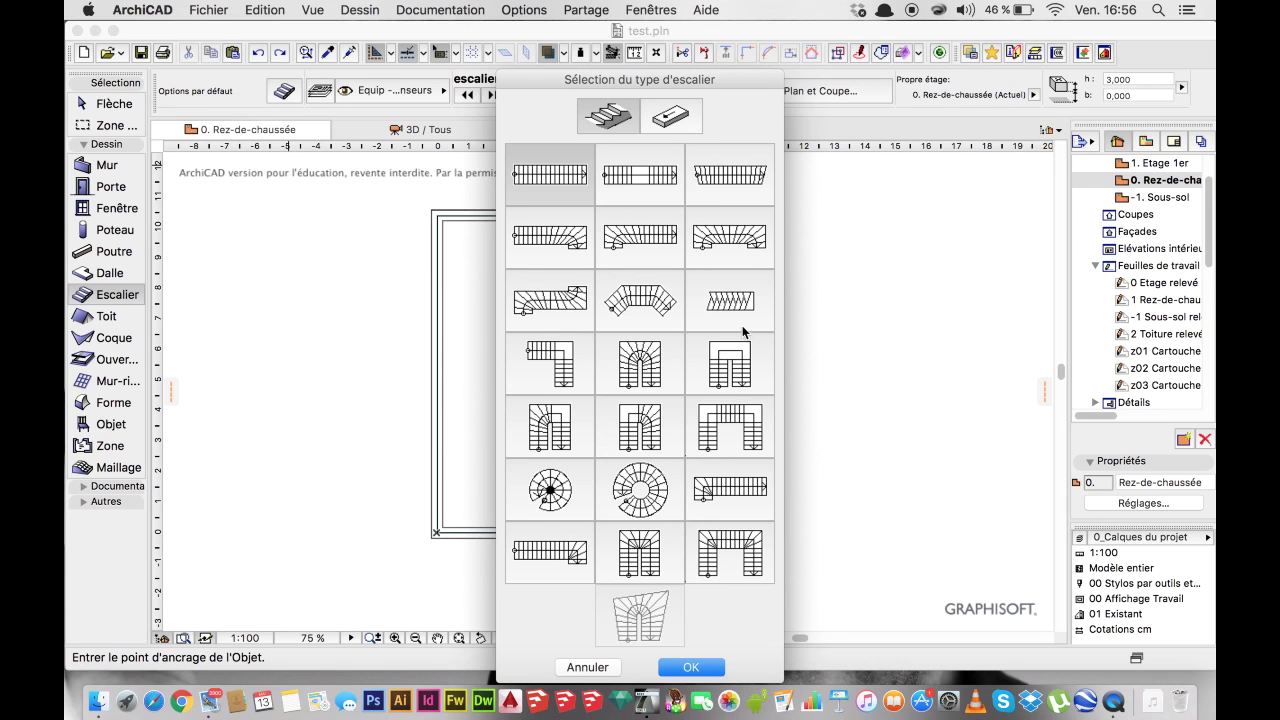
pyautogui.click(737, 357)
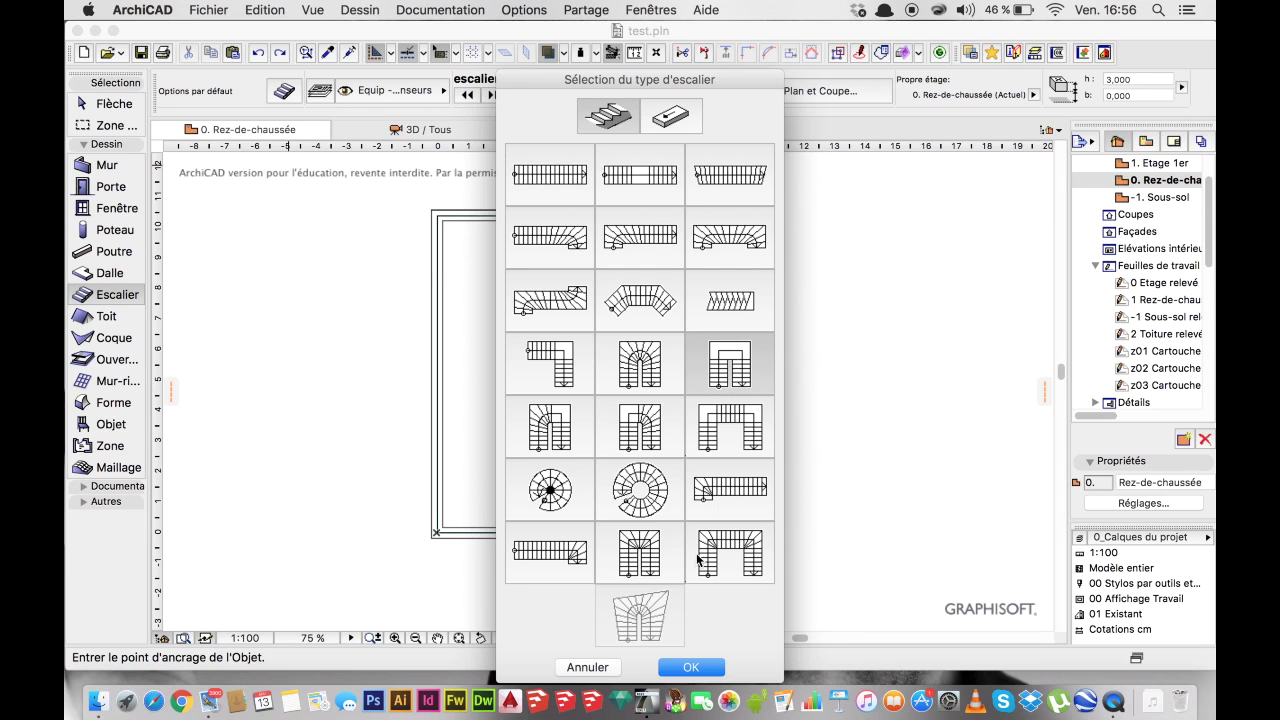
pyautogui.click(697, 668)
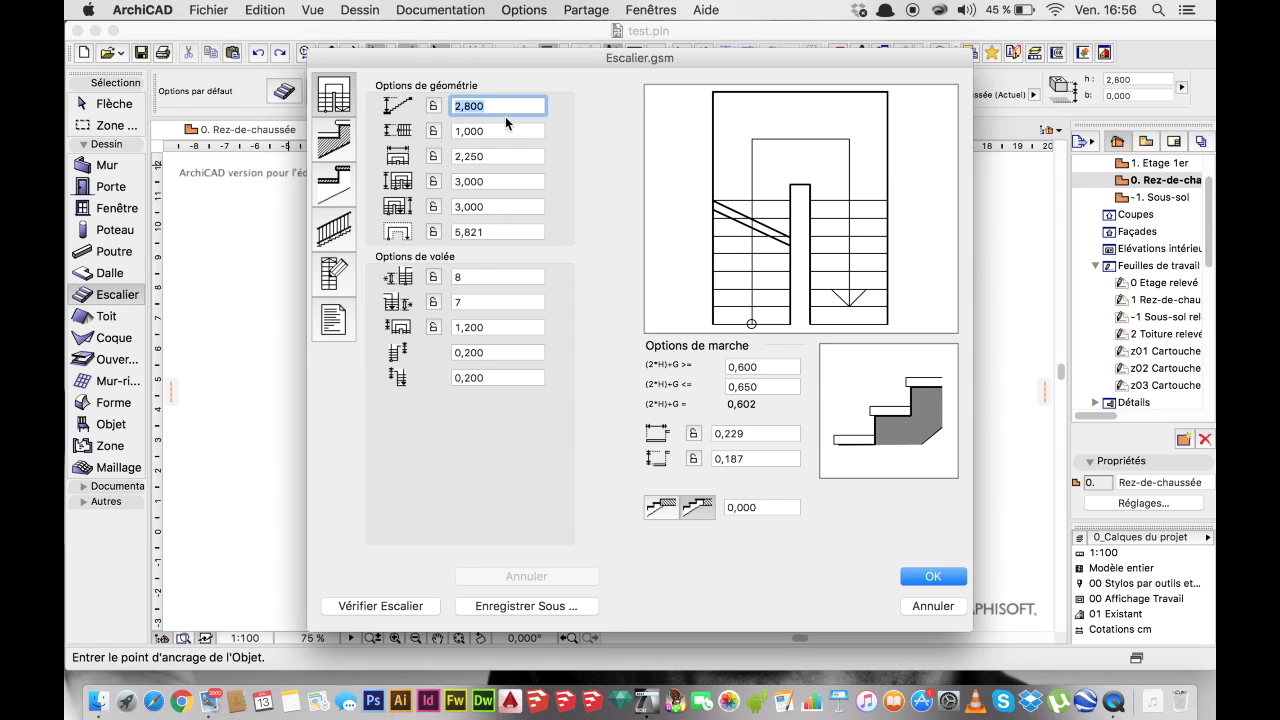
# Set the stair's total height to 3,000 and the riser height to 0,17, locking both values.
pyautogui.write('3')
pyautogui.press('Tab')
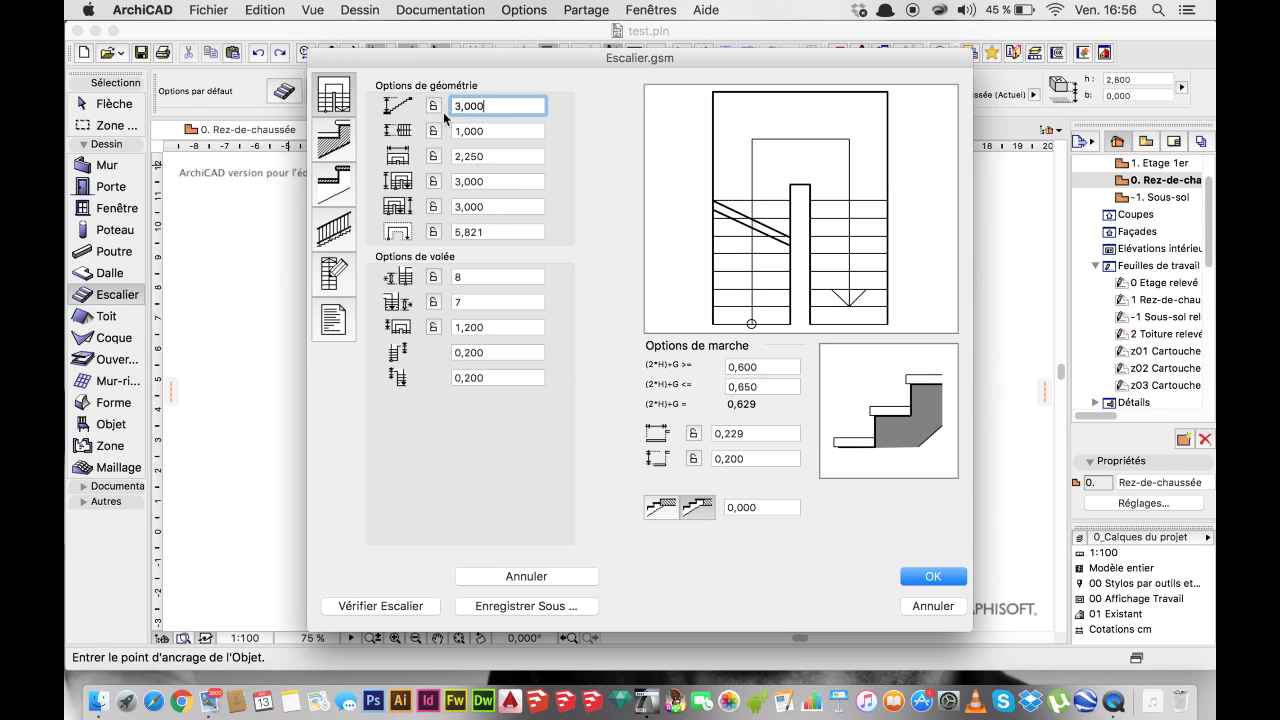
pyautogui.click(433, 105)
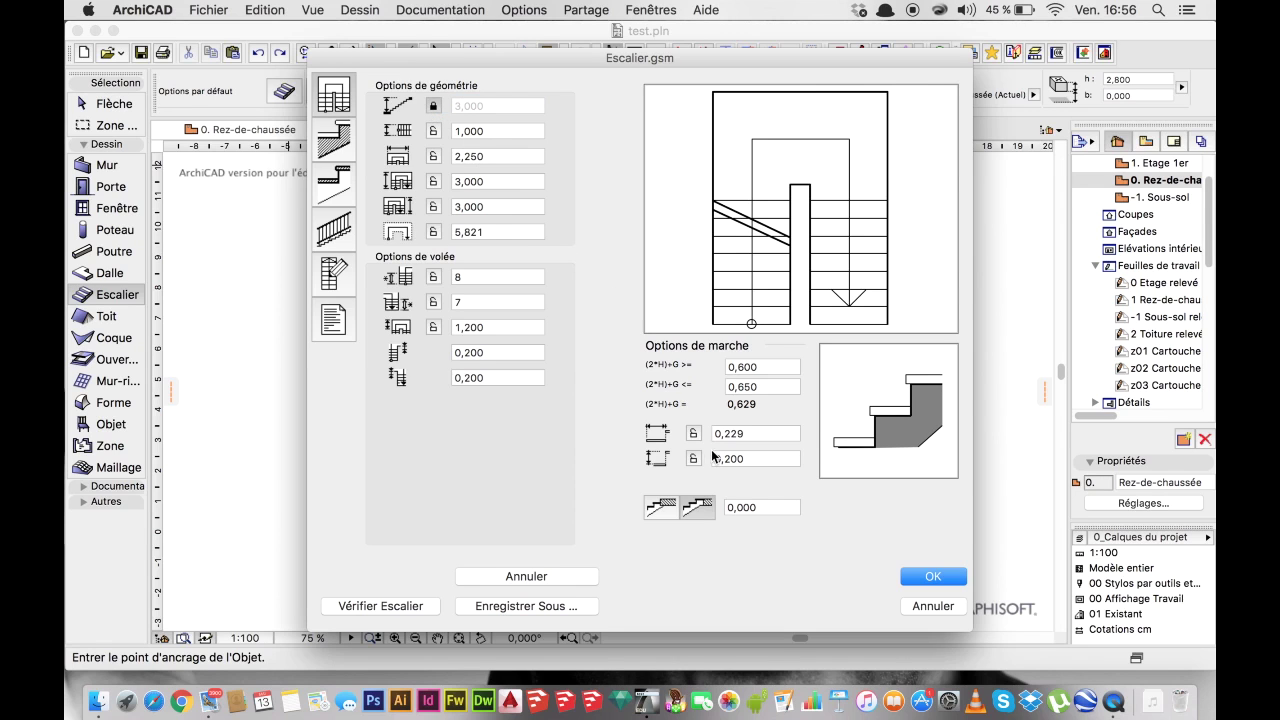
pyautogui.click(750, 458)
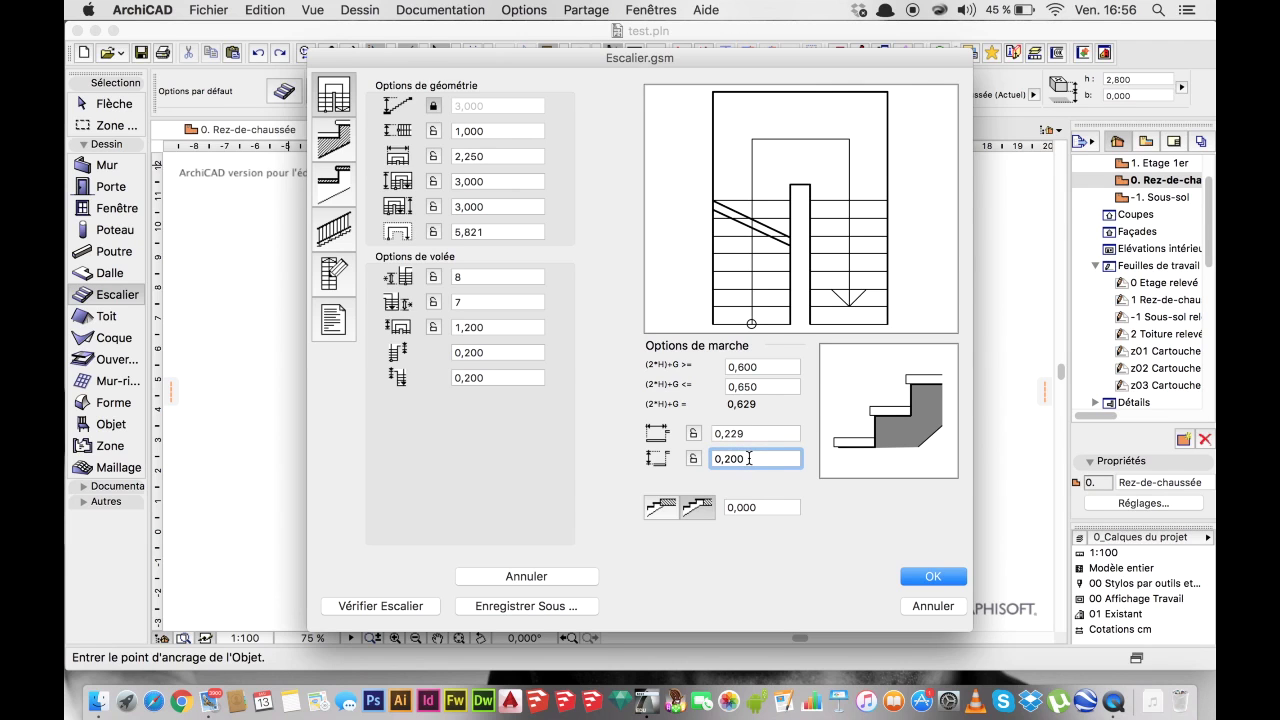
pyautogui.moveTo(746, 458); pyautogui.dragTo(728, 458)
pyautogui.write('17')
pyautogui.click(693, 458)
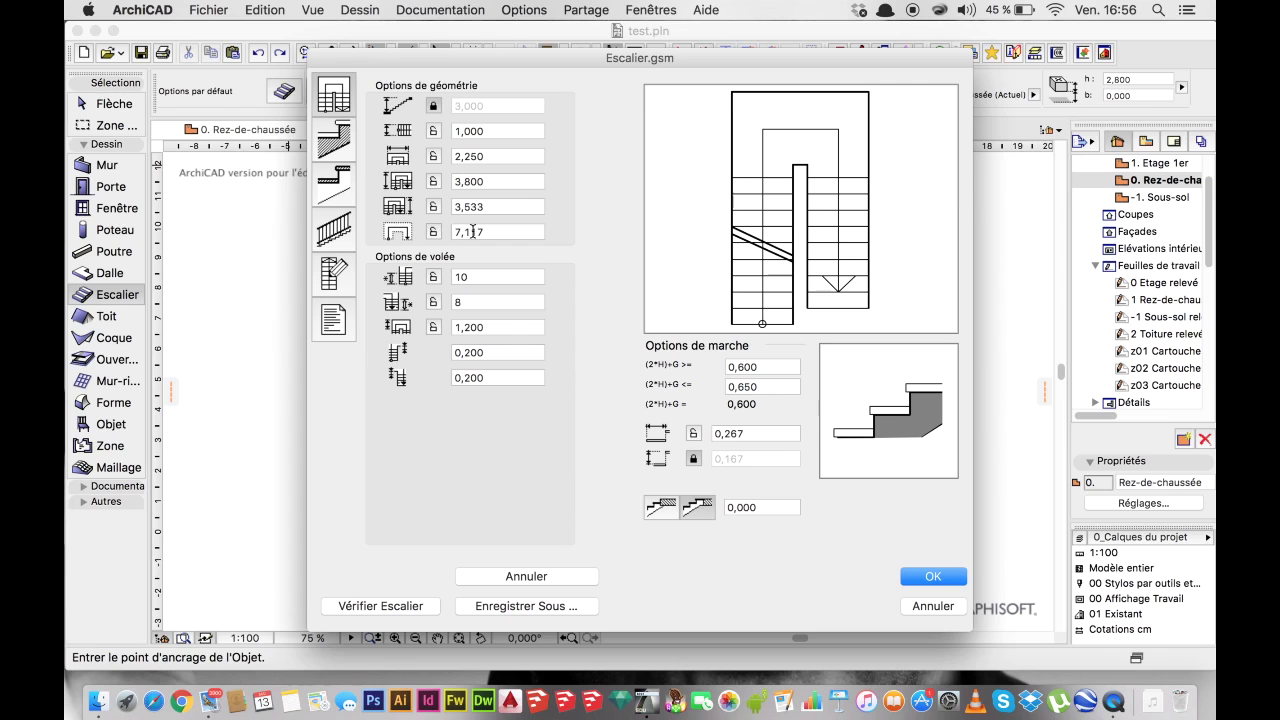
# Set the overall length of both sides of the stair to 4,000 and lock the two values.
pyautogui.doubleClick(484, 206)
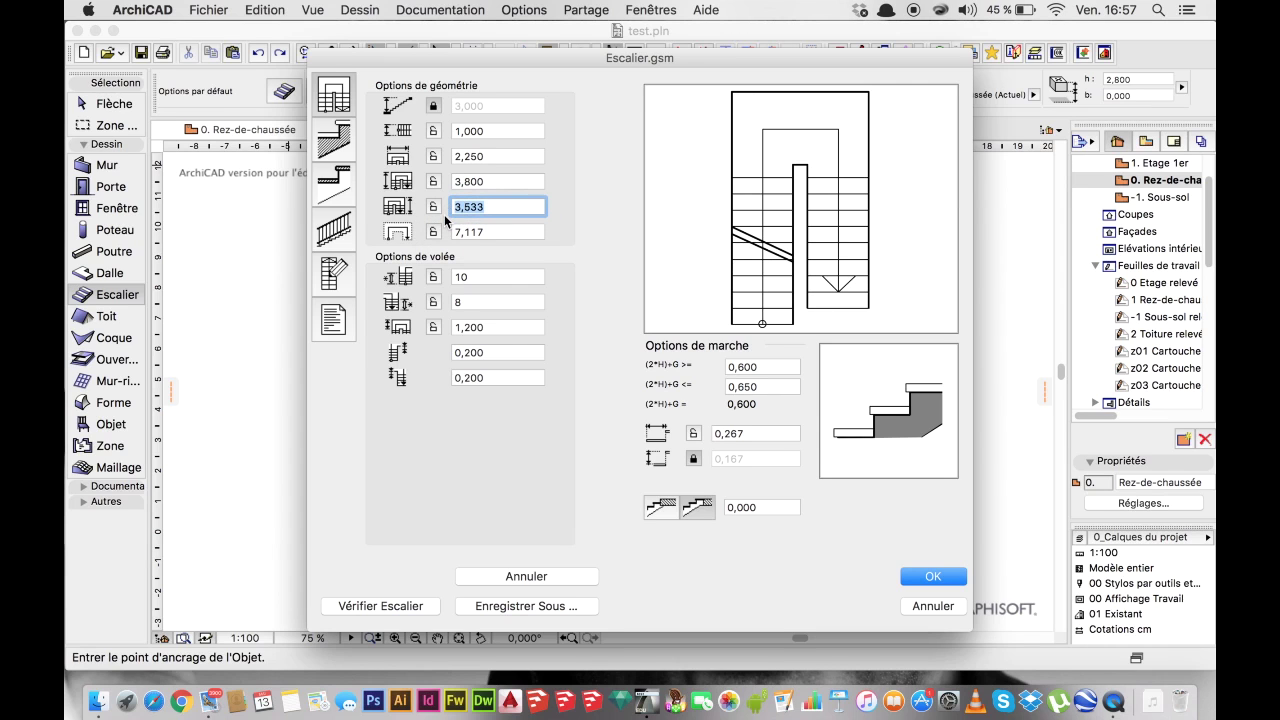
pyautogui.write('4')
pyautogui.press('Return')
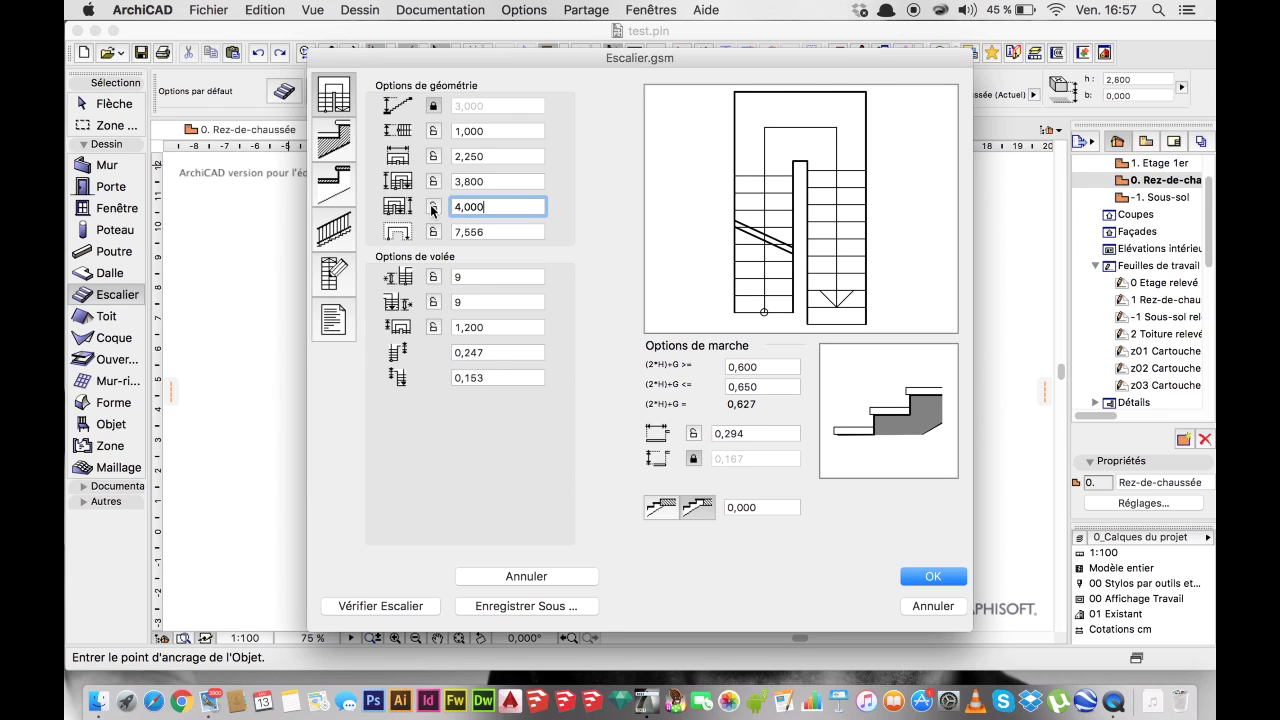
pyautogui.click(433, 206)
pyautogui.doubleClick(484, 181)
pyautogui.write('4')
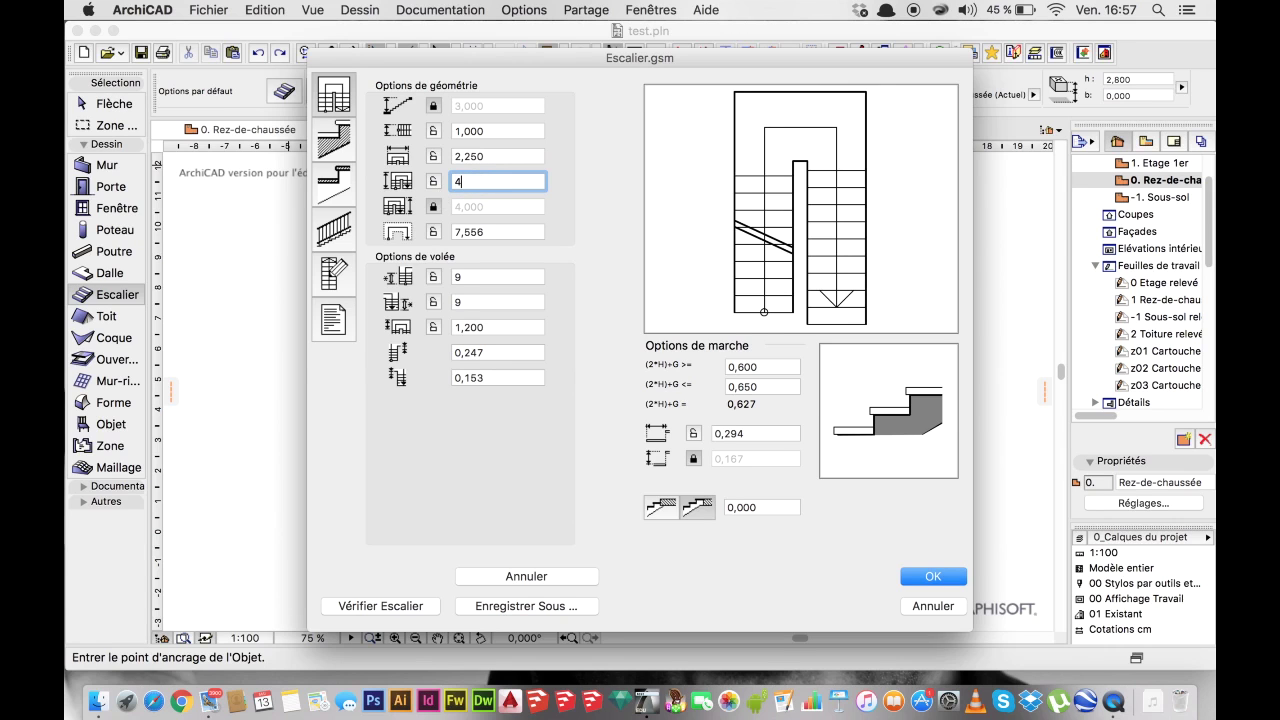
pyautogui.click(433, 183)
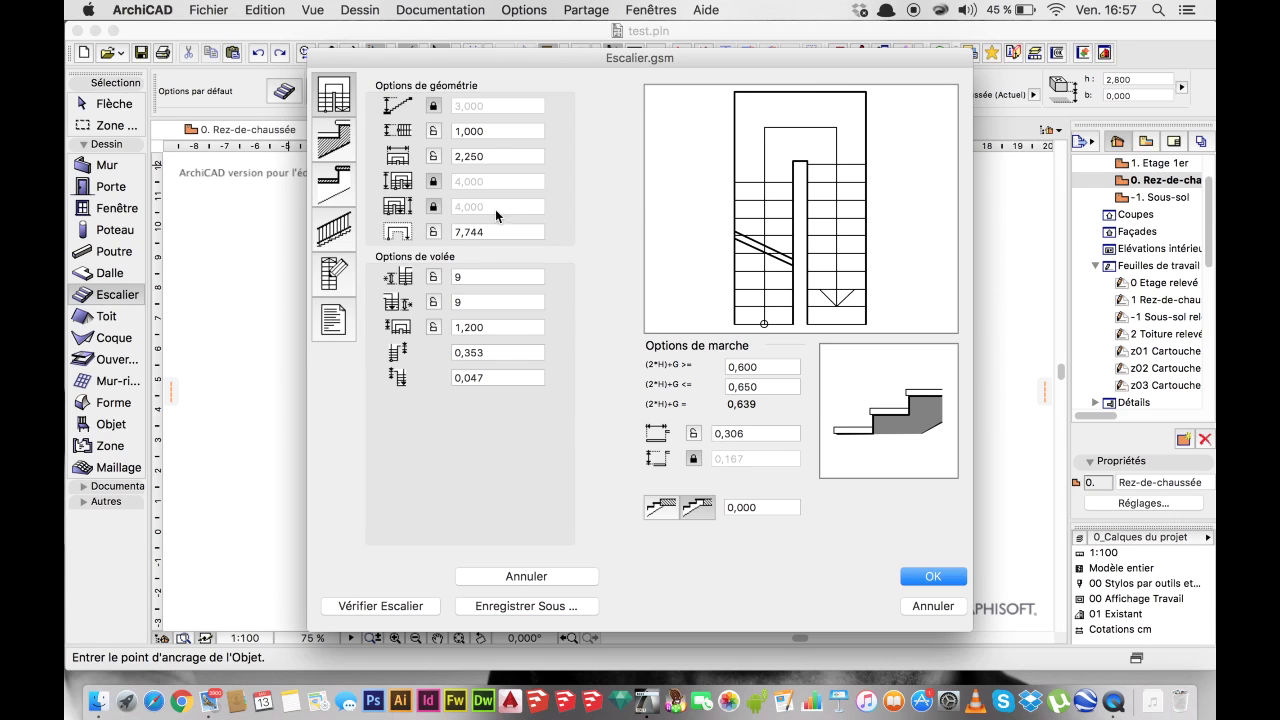
# Set the stair's overall width to 2,500 and the flight width to 1,190, locking both values.
pyautogui.click(470, 158)
pyautogui.doubleClick(470, 158)
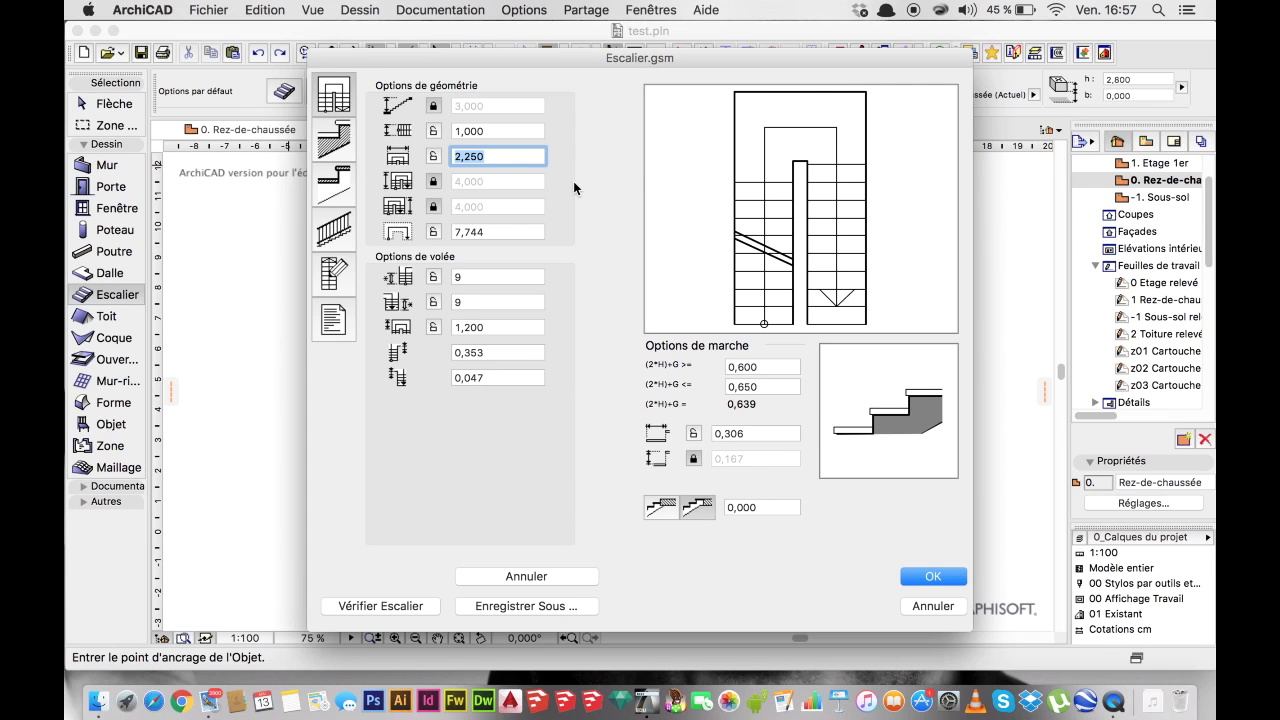
pyautogui.write('2,5')
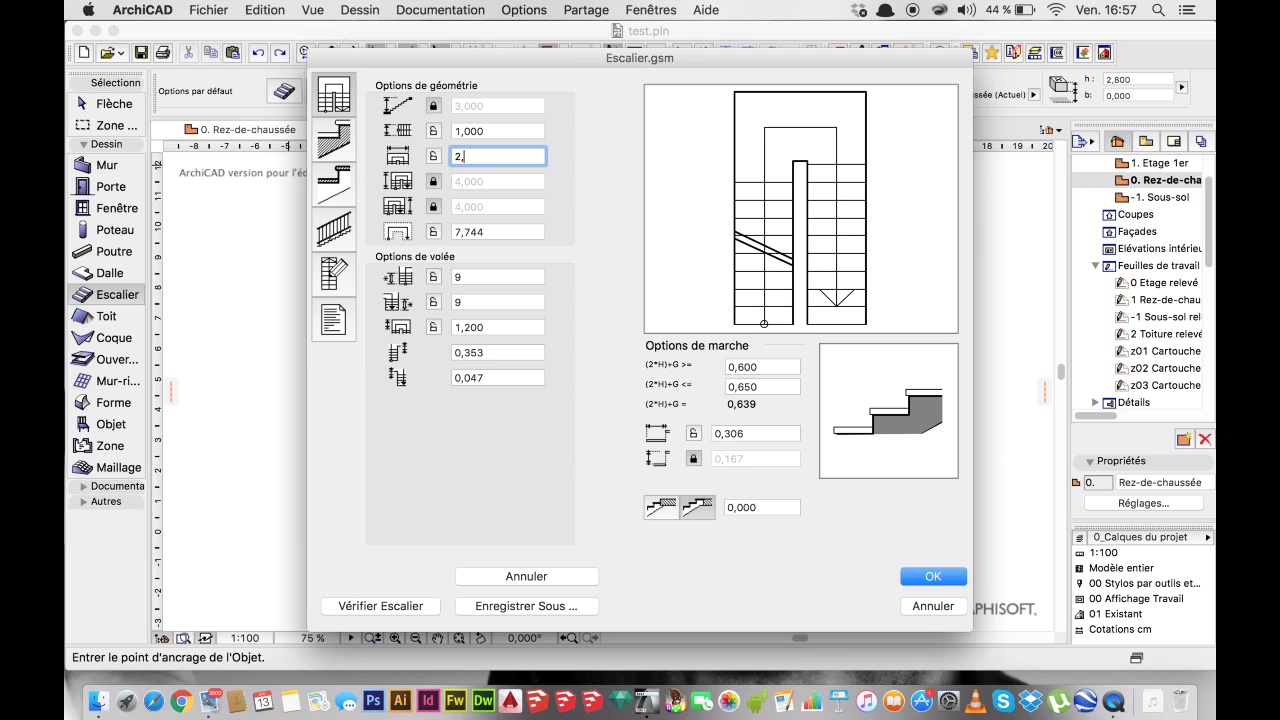
pyautogui.click(433, 156)
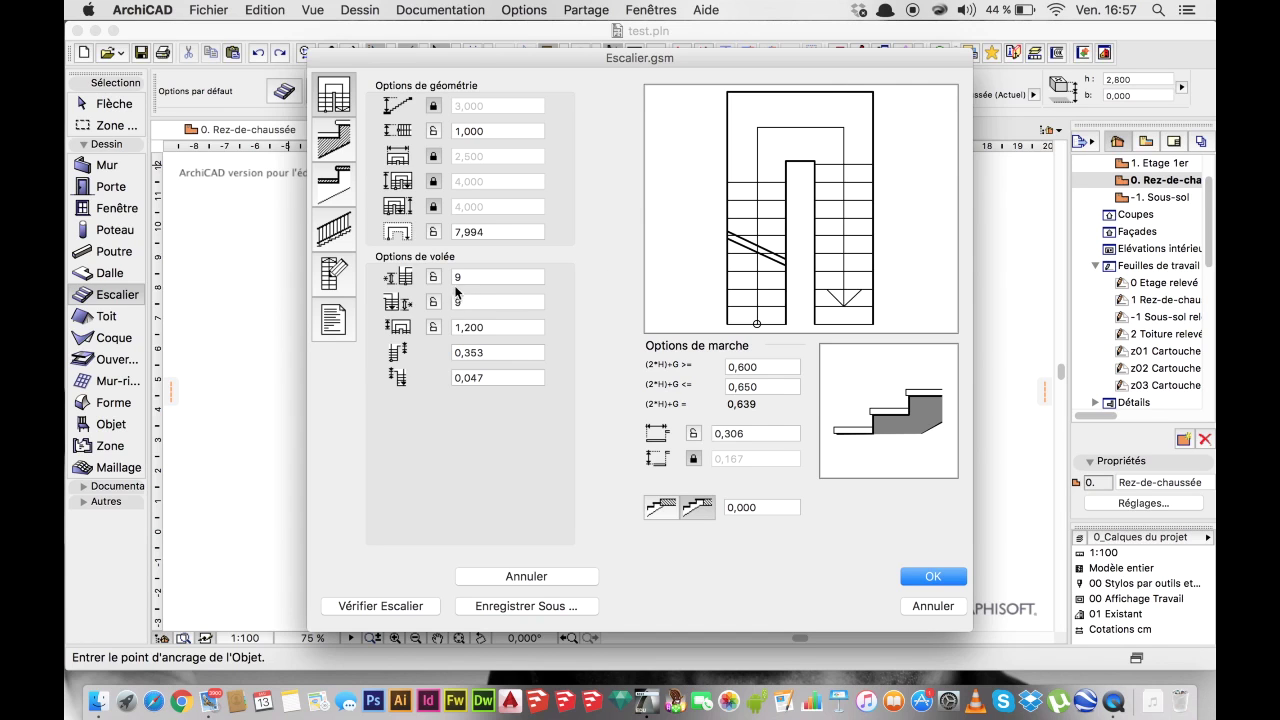
pyautogui.click(467, 129)
pyautogui.press('BackSpace')
pyautogui.write('19')
pyautogui.click(433, 131)
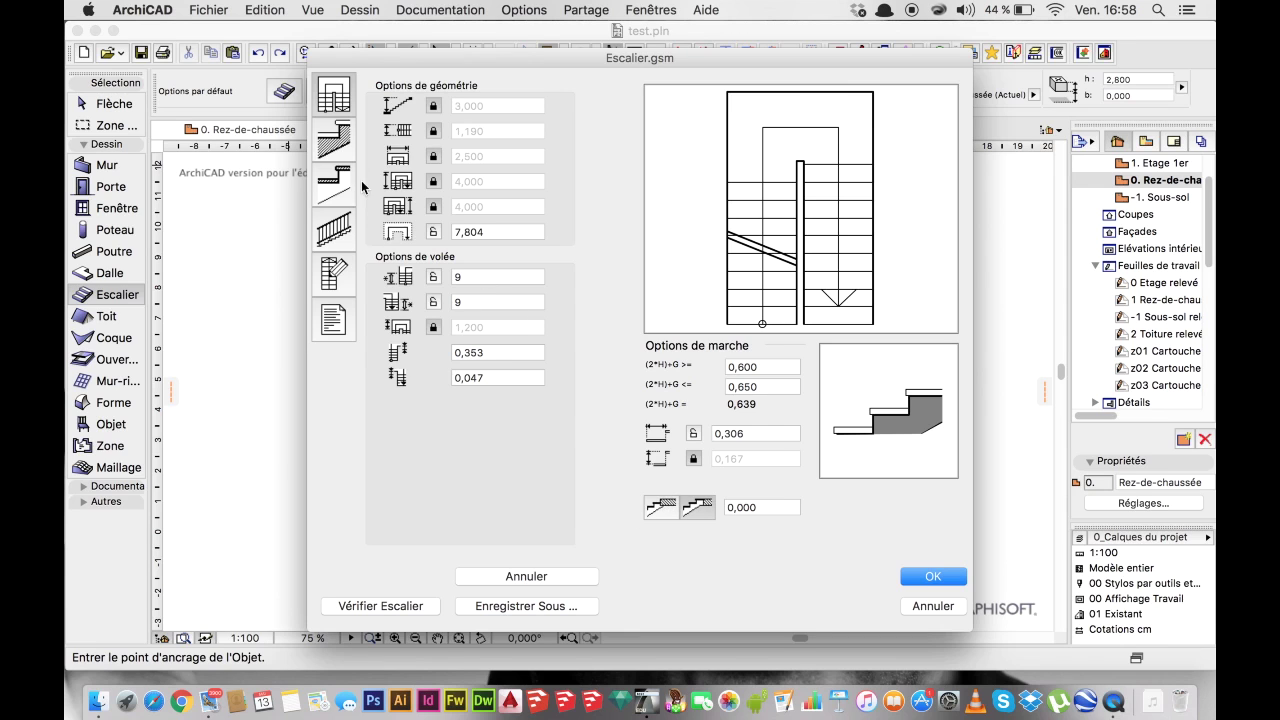
# Configure the structure as the third type, with linked Bois - Acajou horizontal surfaces and the Bois - menuiserie cut fill.
pyautogui.click(344, 138)
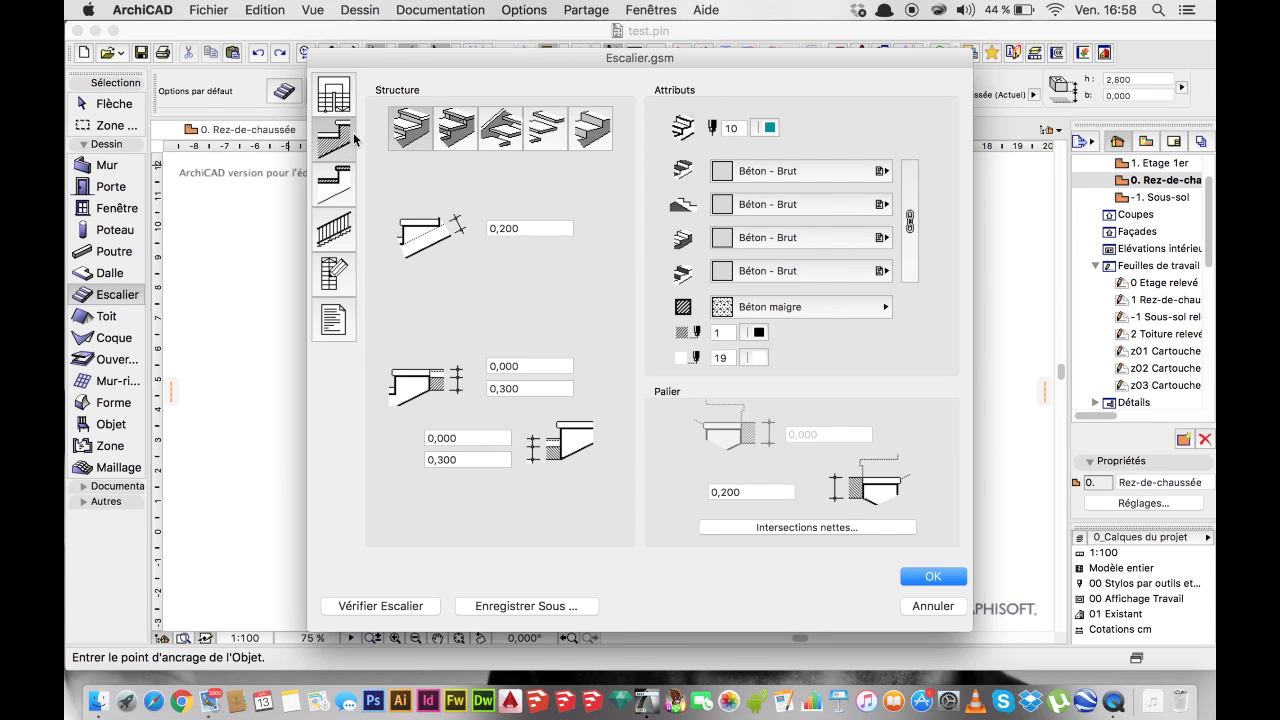
pyautogui.click(502, 133)
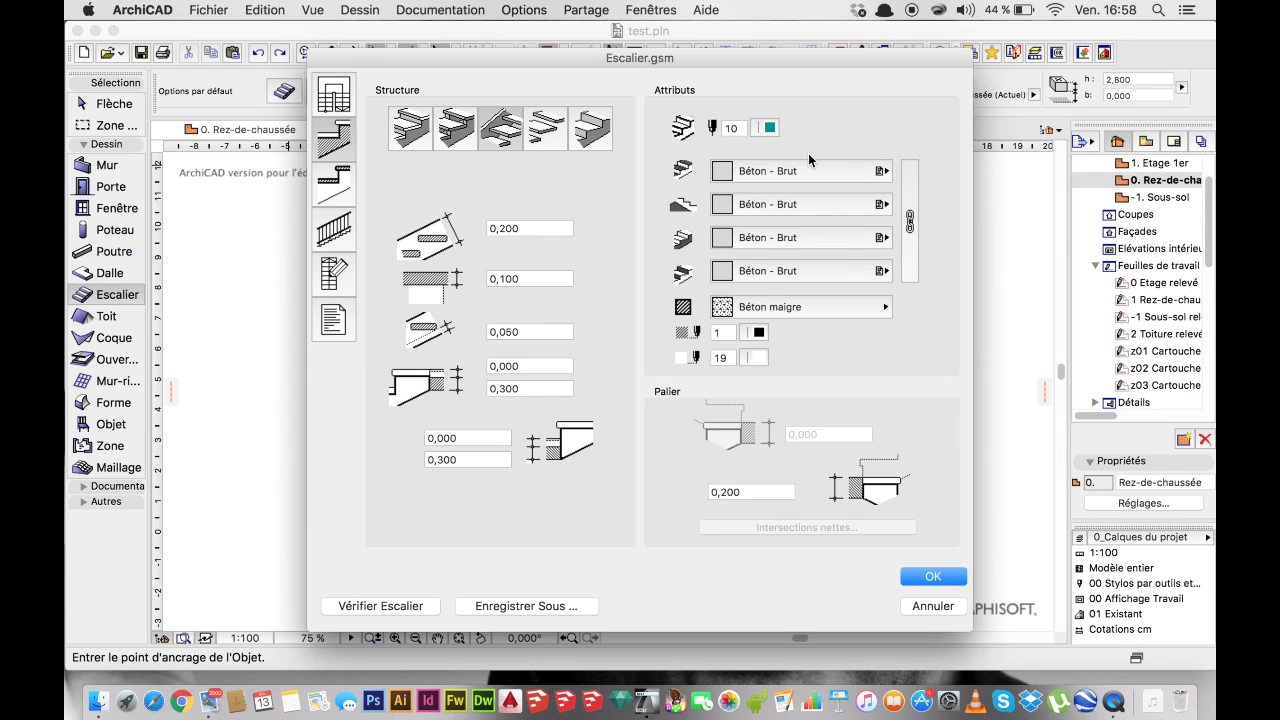
pyautogui.click(882, 172)
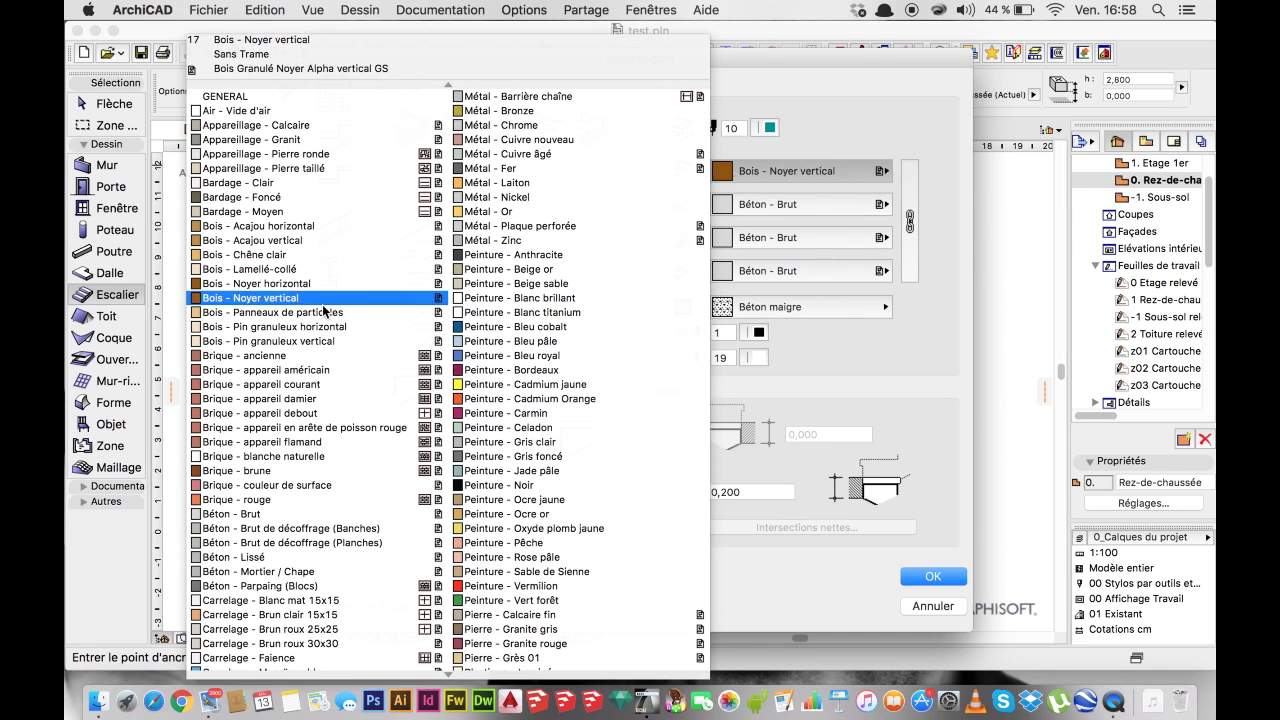
pyautogui.click(311, 228)
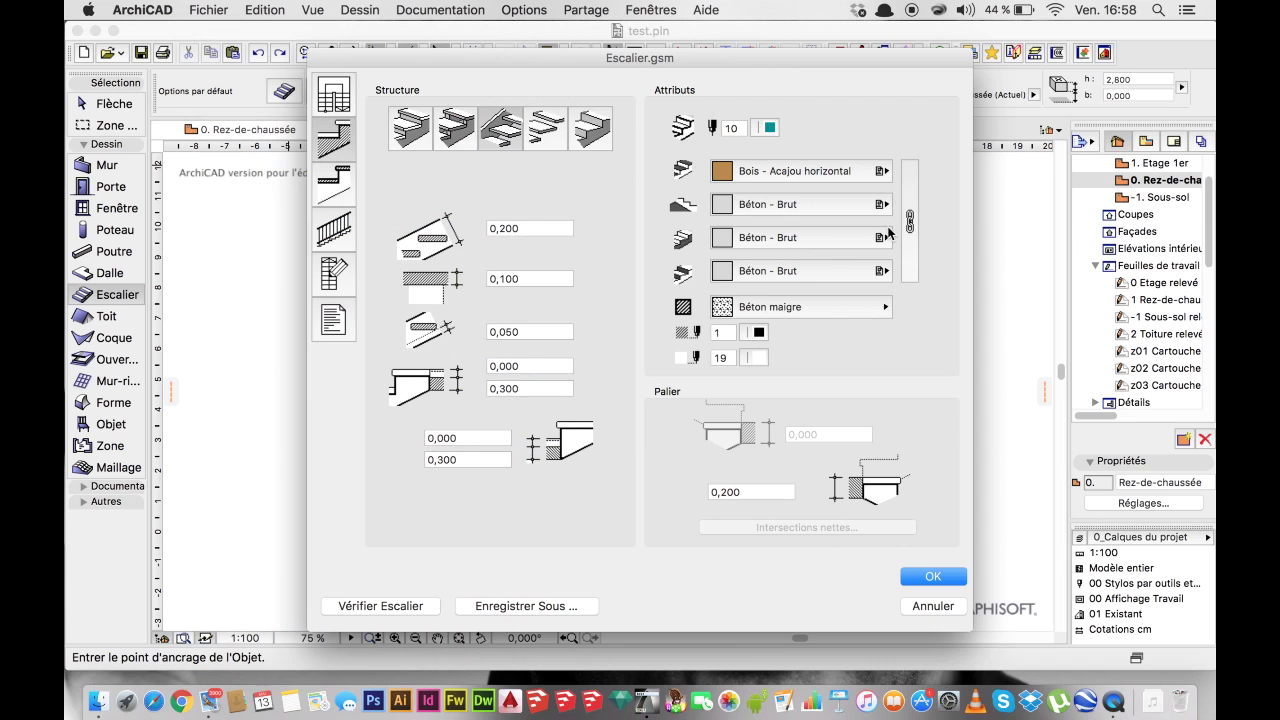
pyautogui.click(909, 216)
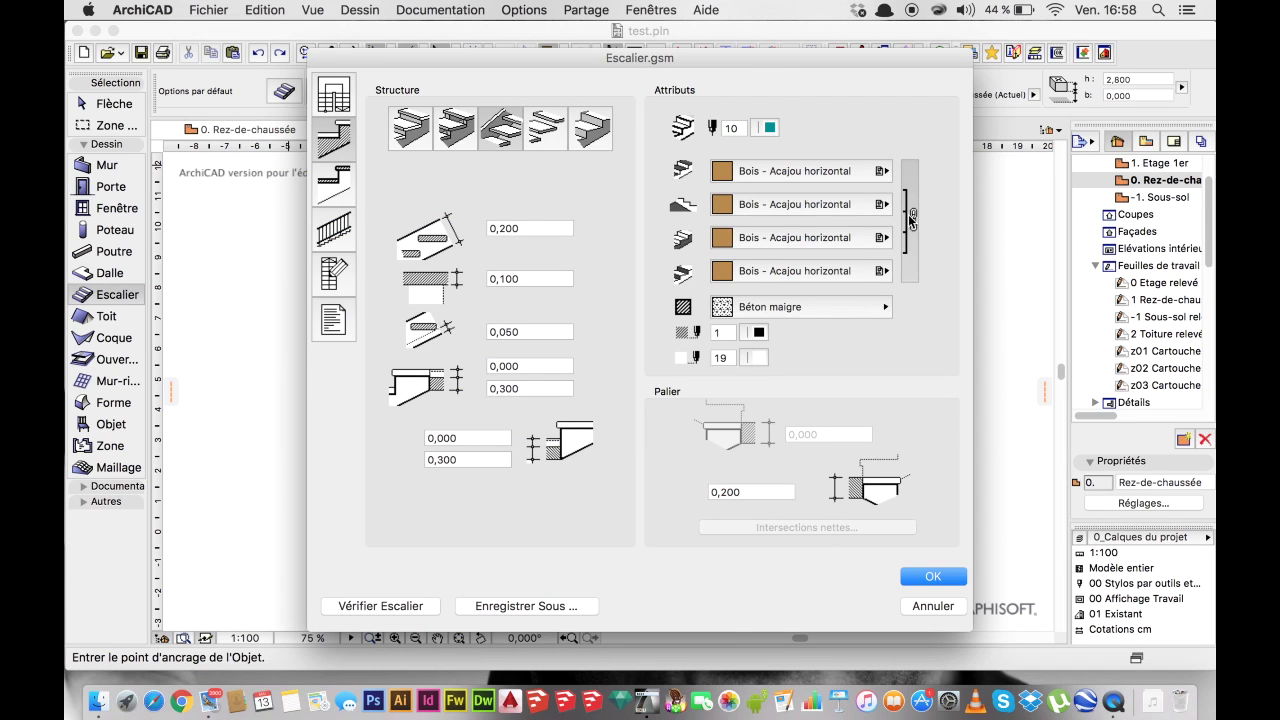
pyautogui.click(887, 311)
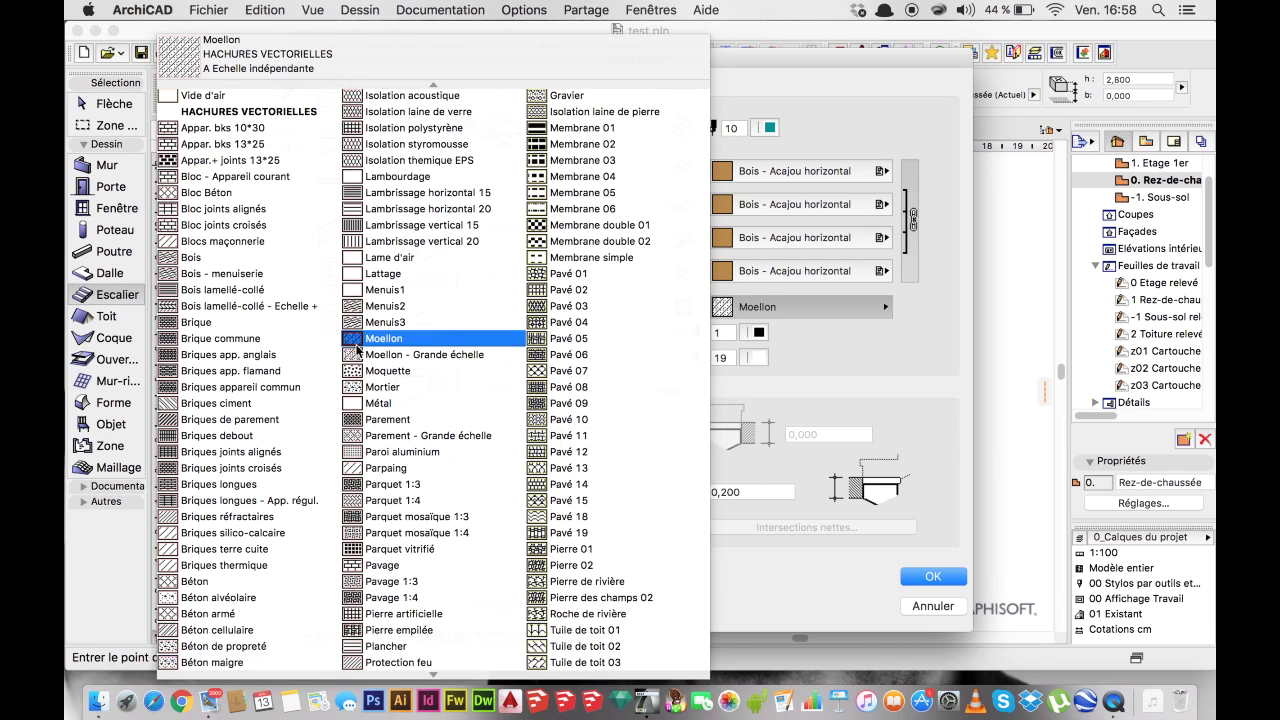
pyautogui.click(244, 274)
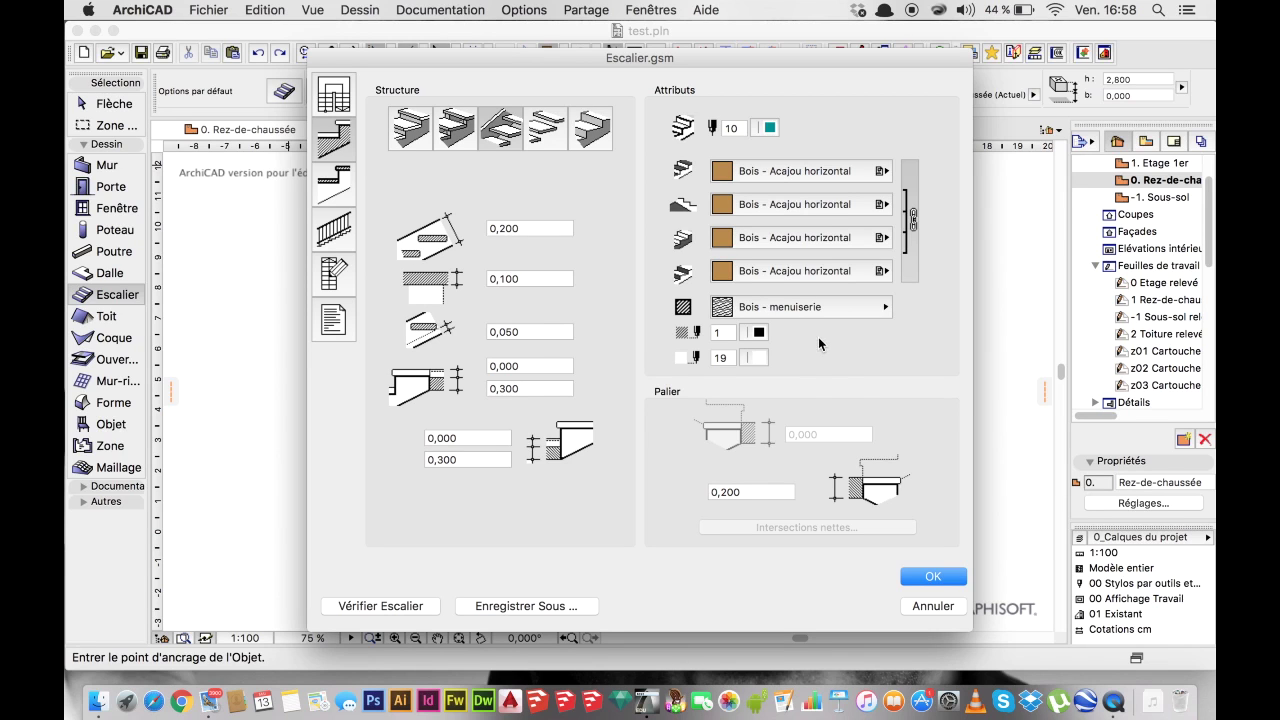
# Give the treads linked Bois - Acajou horizontal surfaces on all faces and the Bois cut fill.
pyautogui.click(338, 190)
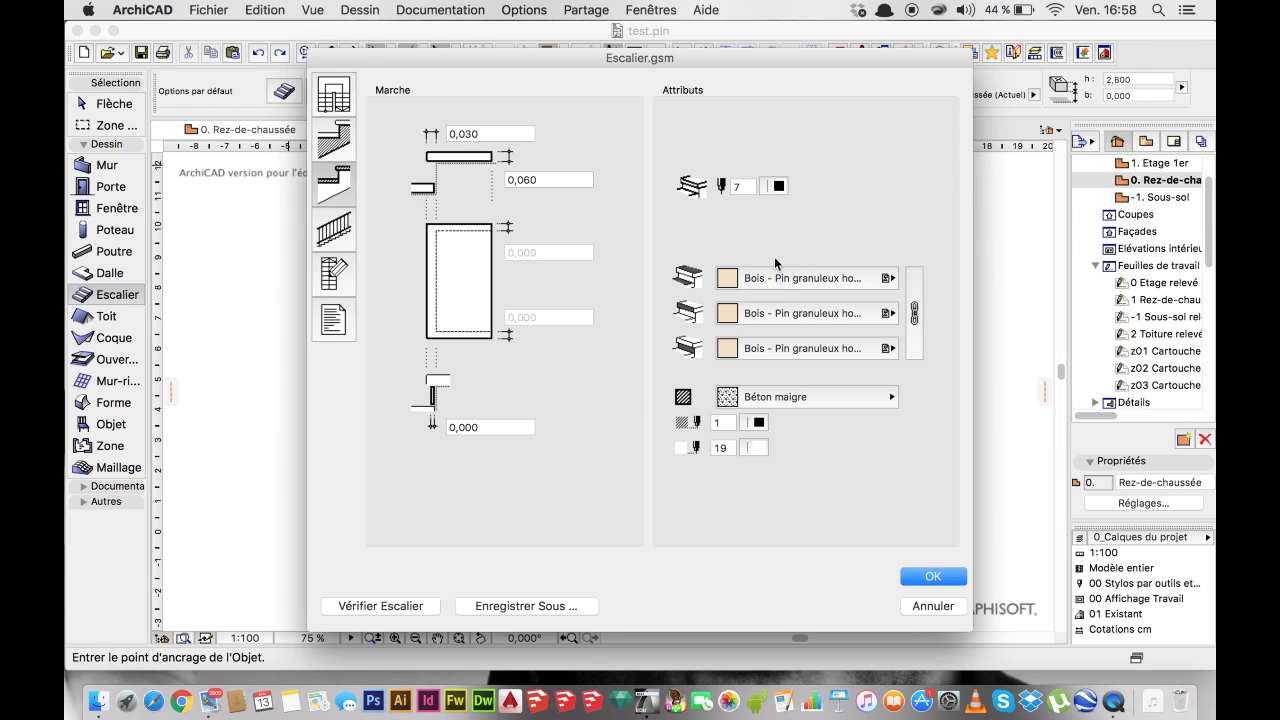
pyautogui.click(889, 278)
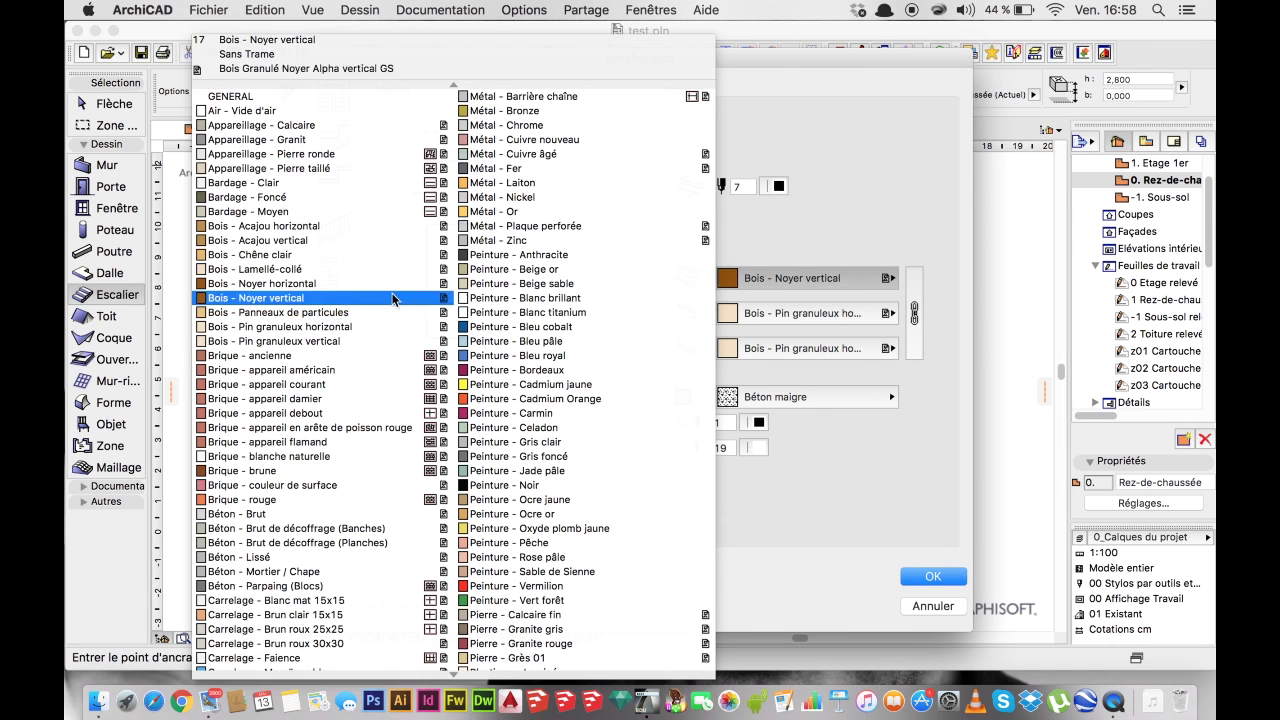
pyautogui.click(266, 228)
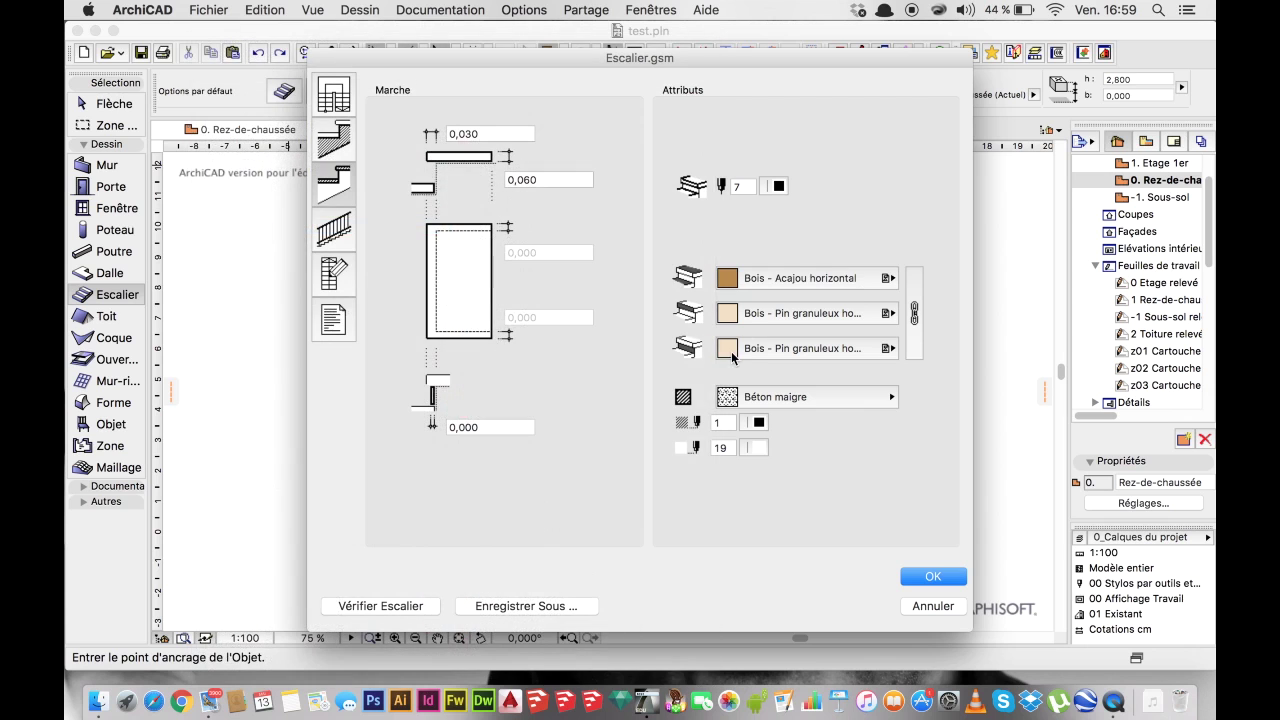
pyautogui.click(913, 313)
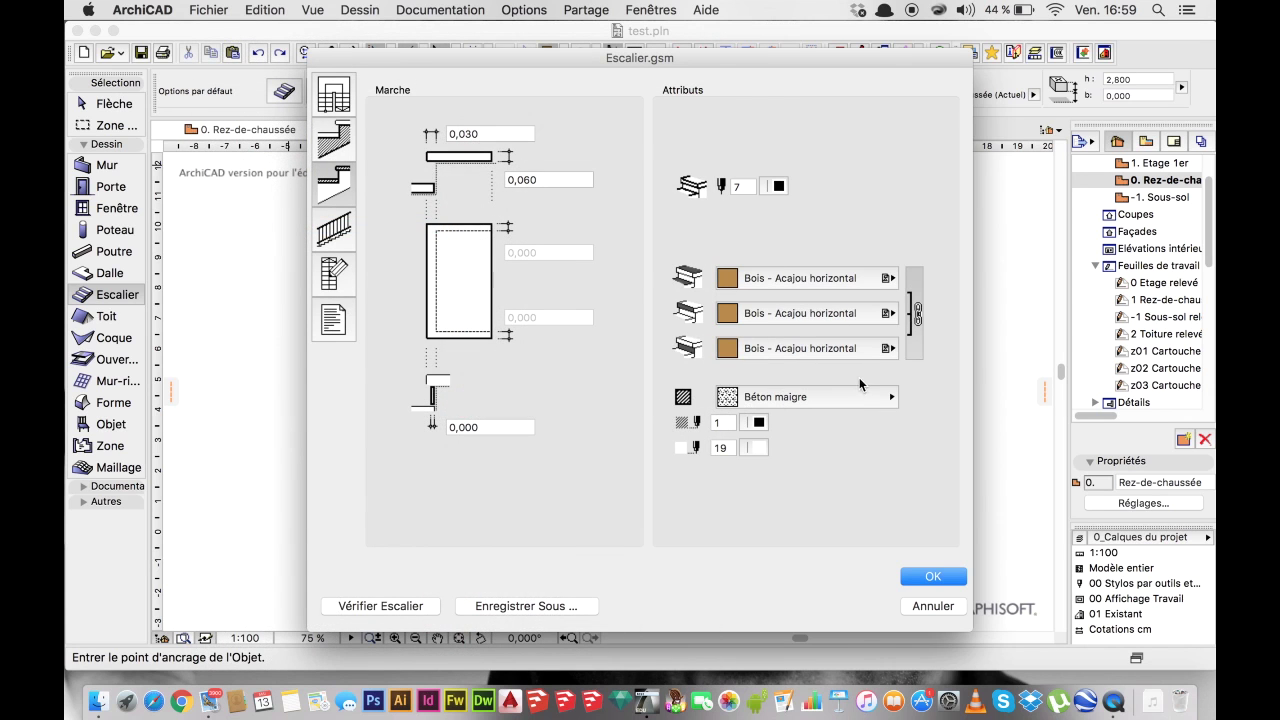
pyautogui.click(889, 397)
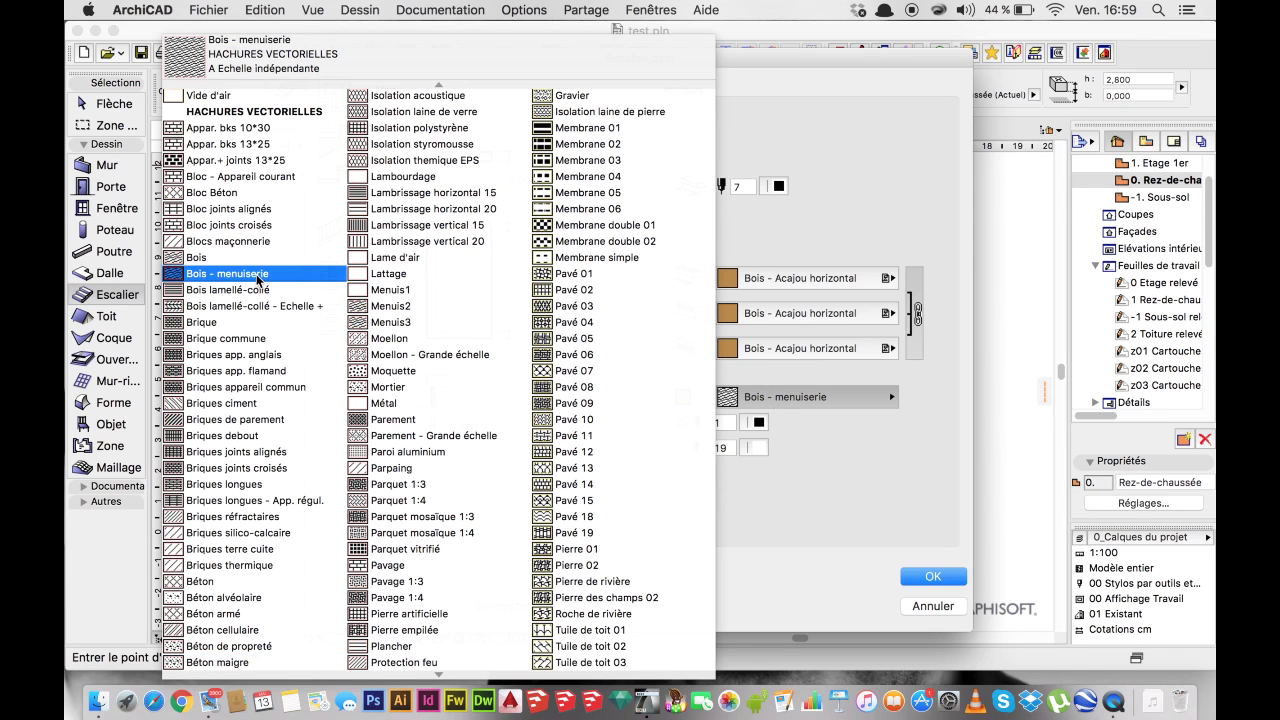
pyautogui.click(253, 257)
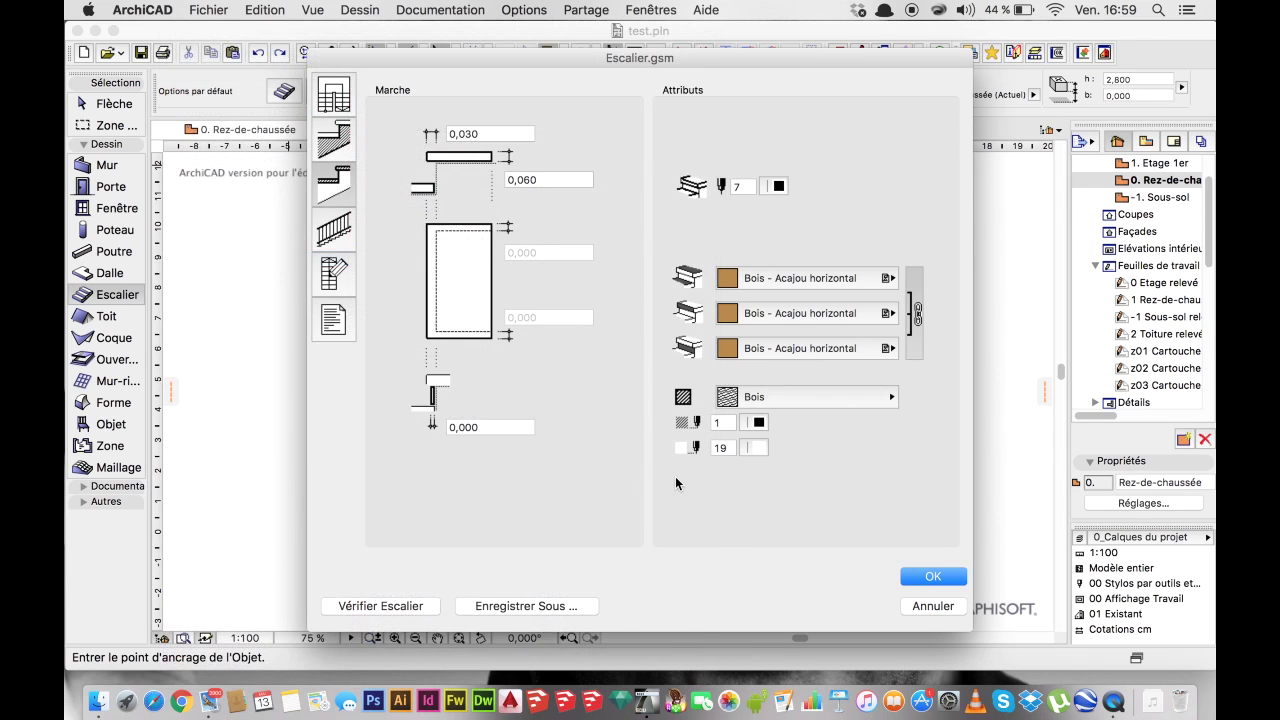
# Apply the Fils railing type along all inner and outer edges of the stair.
pyautogui.click(345, 245)
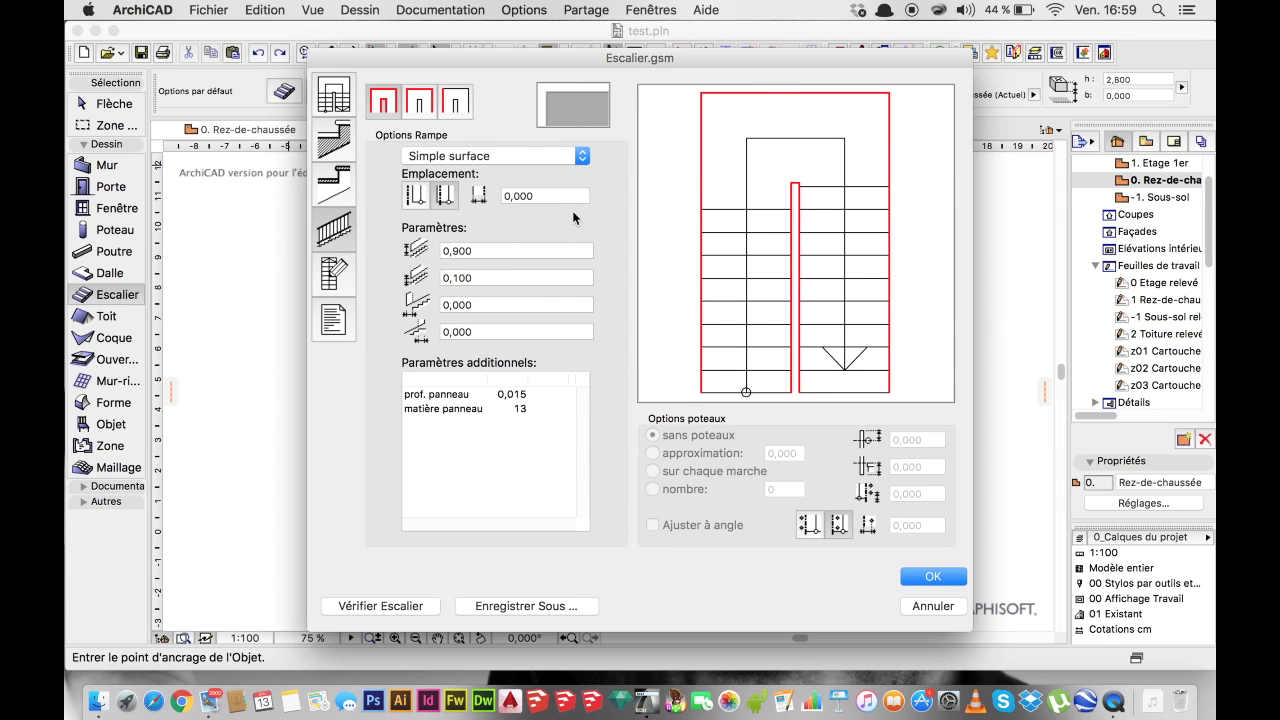
pyautogui.click(424, 110)
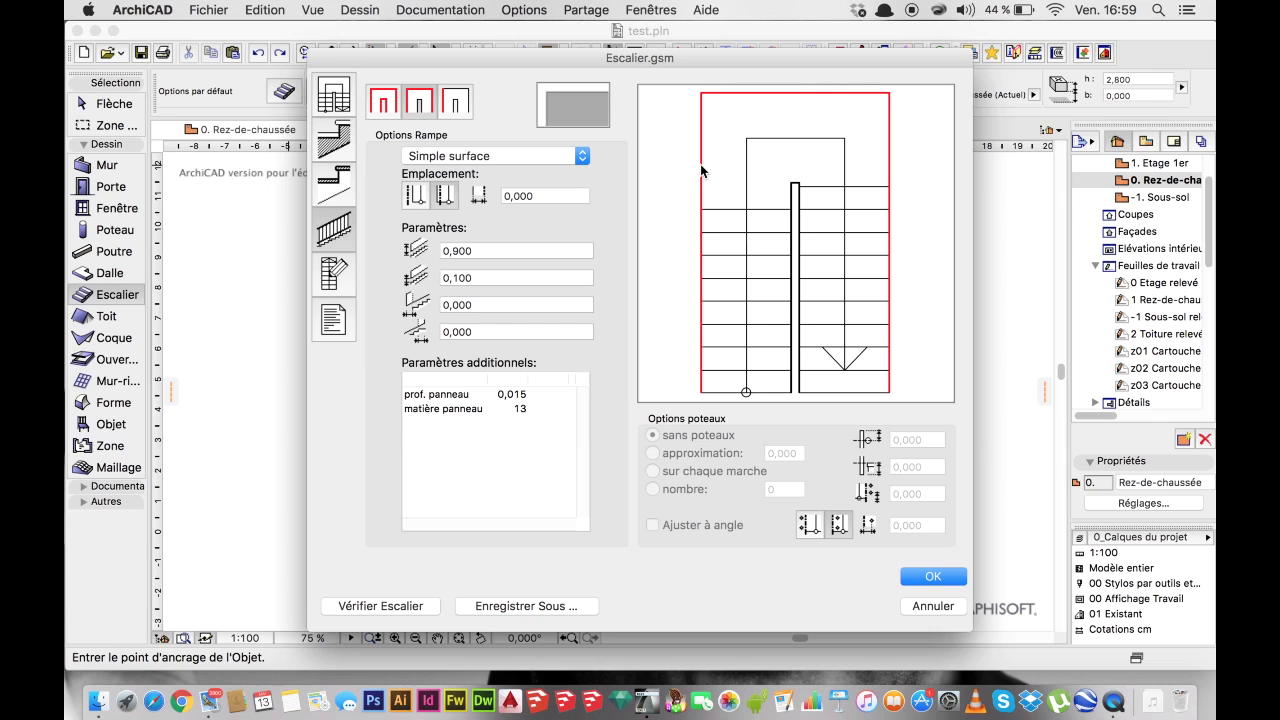
pyautogui.click(462, 107)
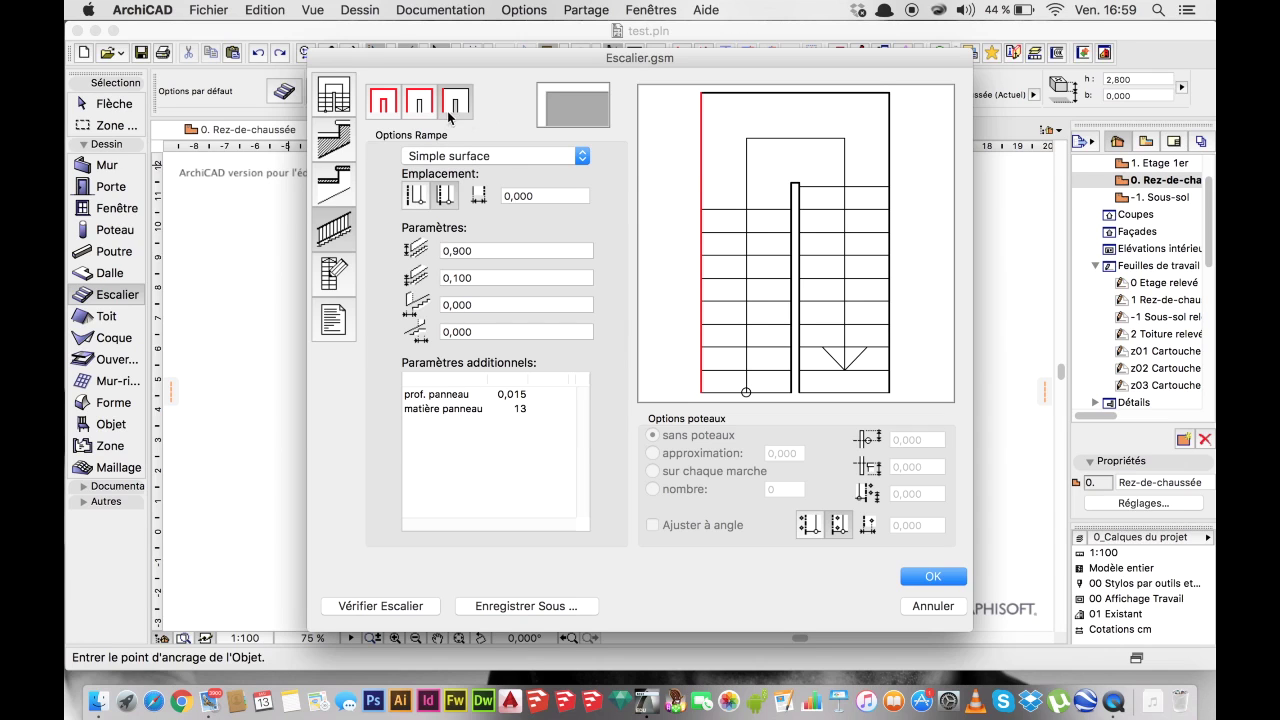
pyautogui.click(394, 114)
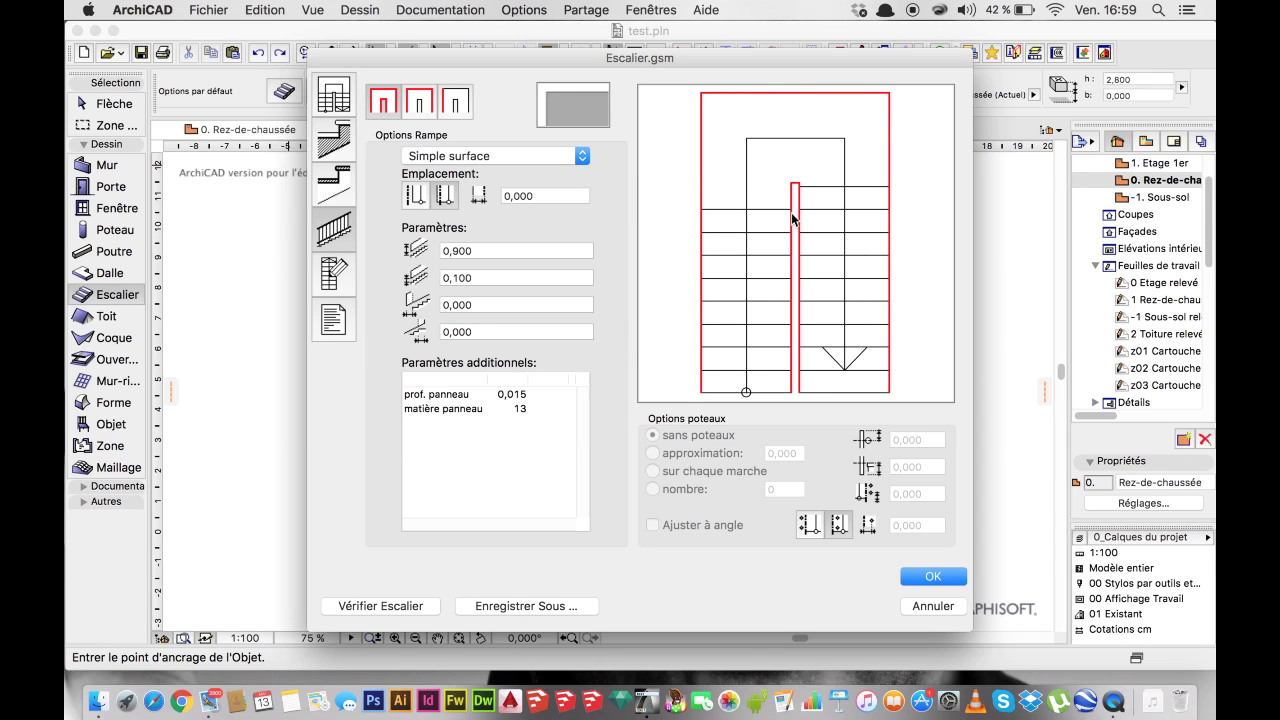
pyautogui.click(582, 155)
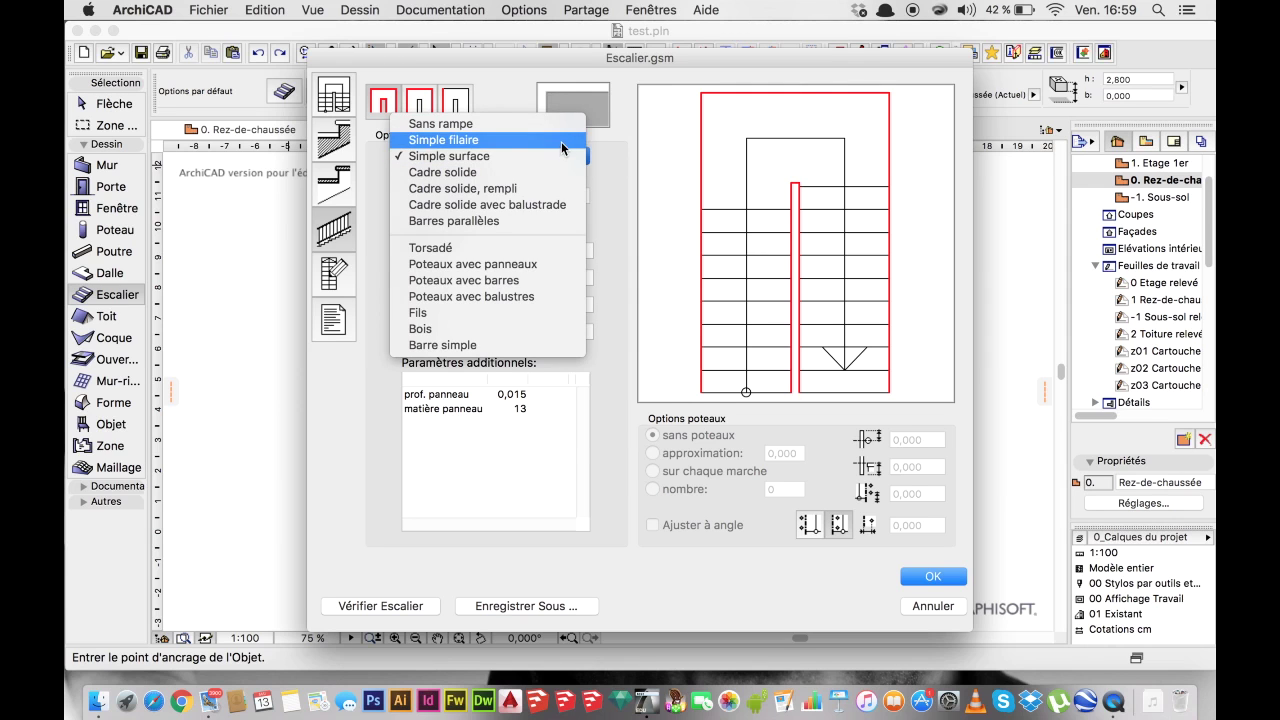
pyautogui.click(438, 312)
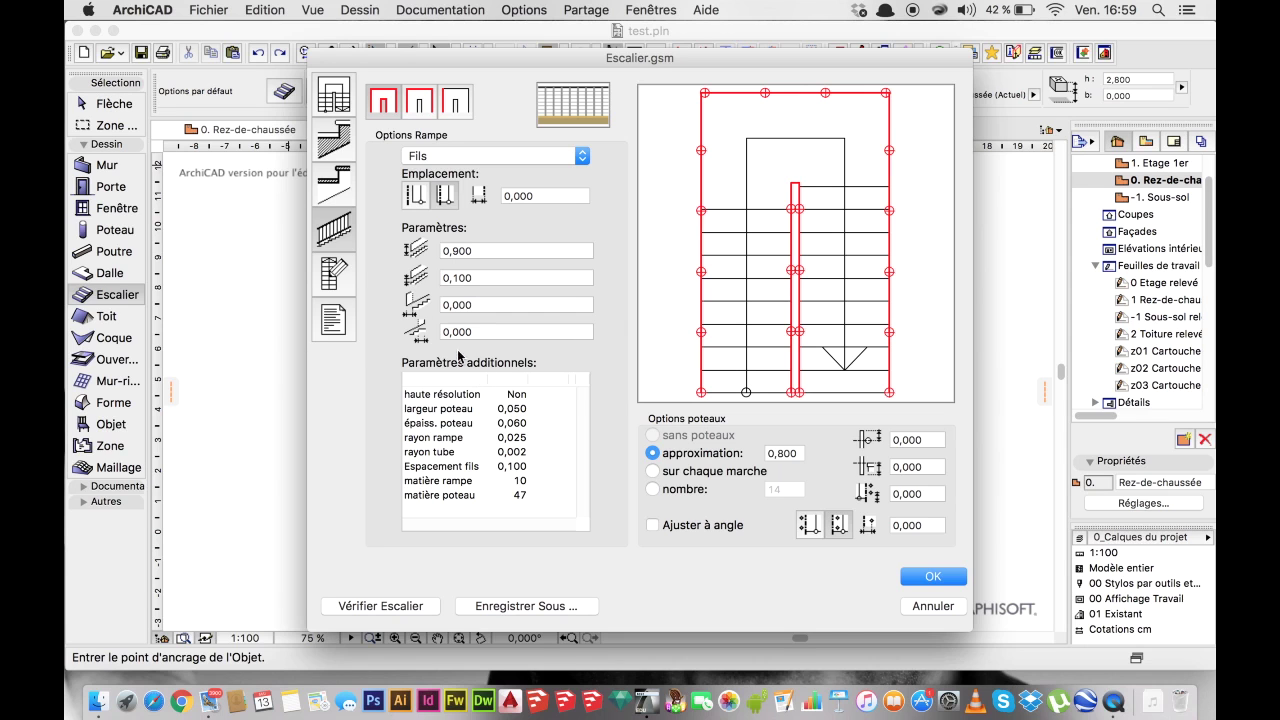
# Set the stair's 2D detail level to Personnalisé and the walking line's start symbol to Sans.
pyautogui.click(349, 278)
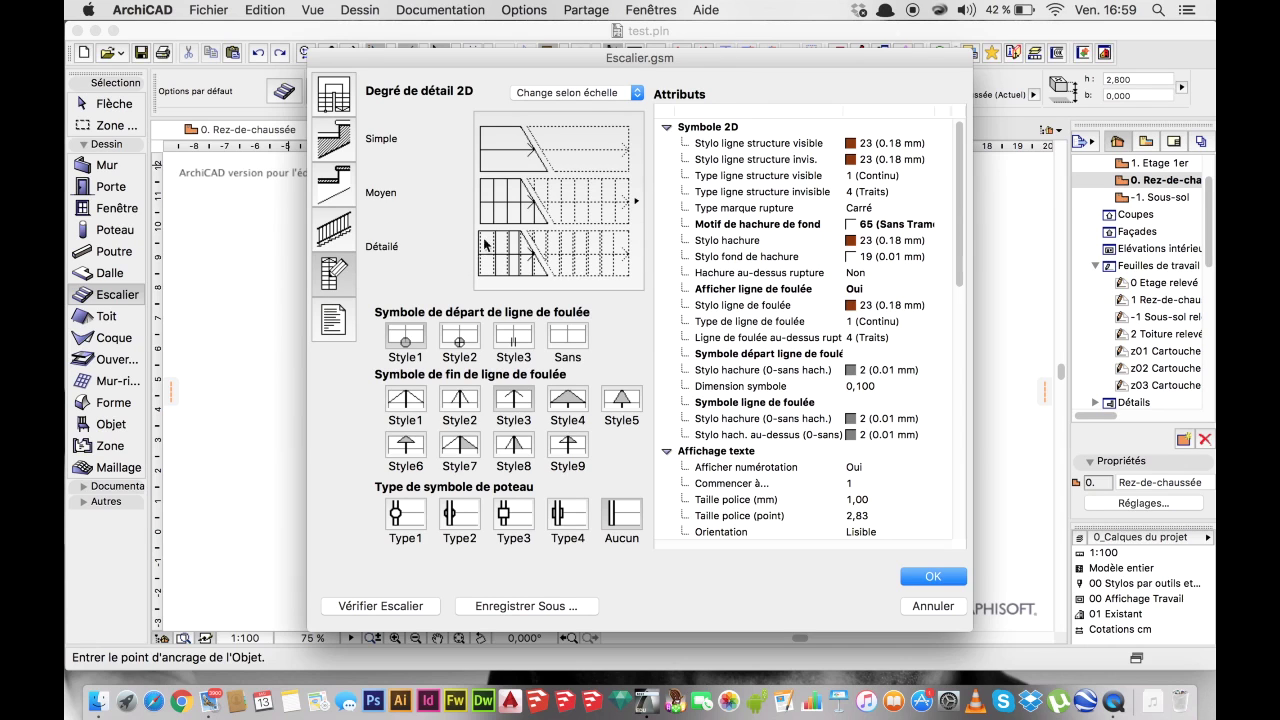
pyautogui.click(607, 94)
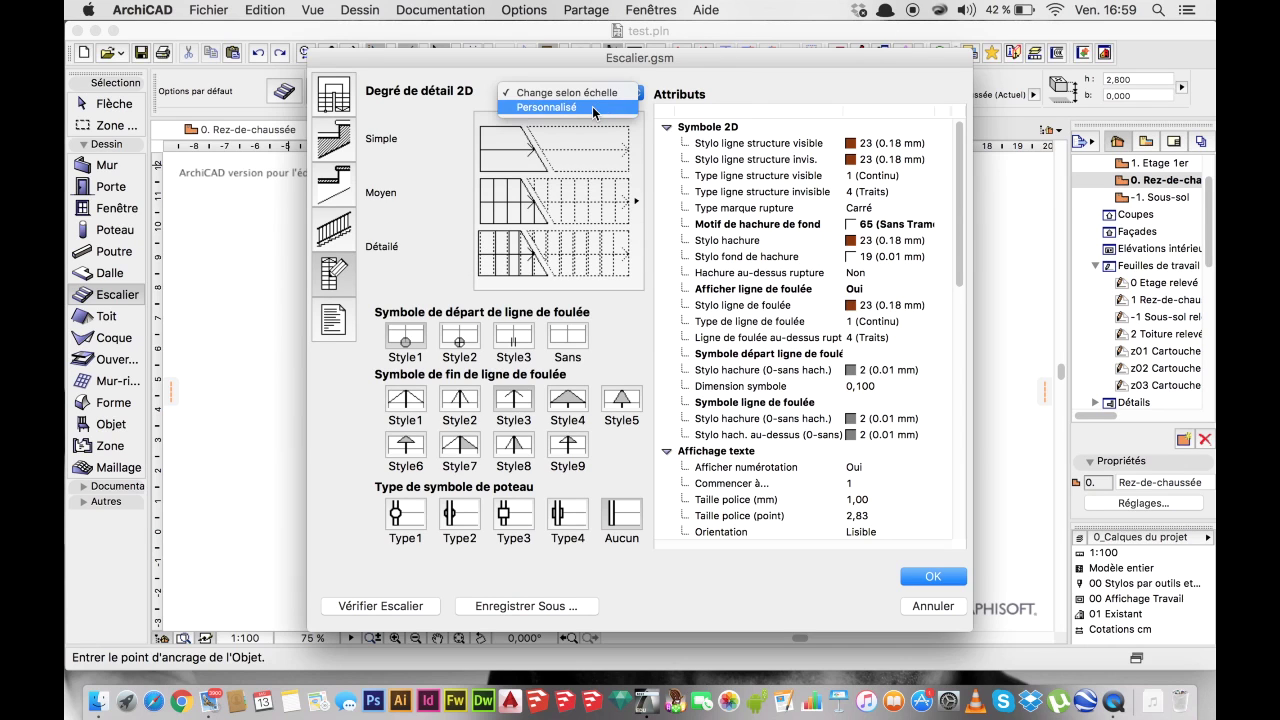
pyautogui.click(592, 106)
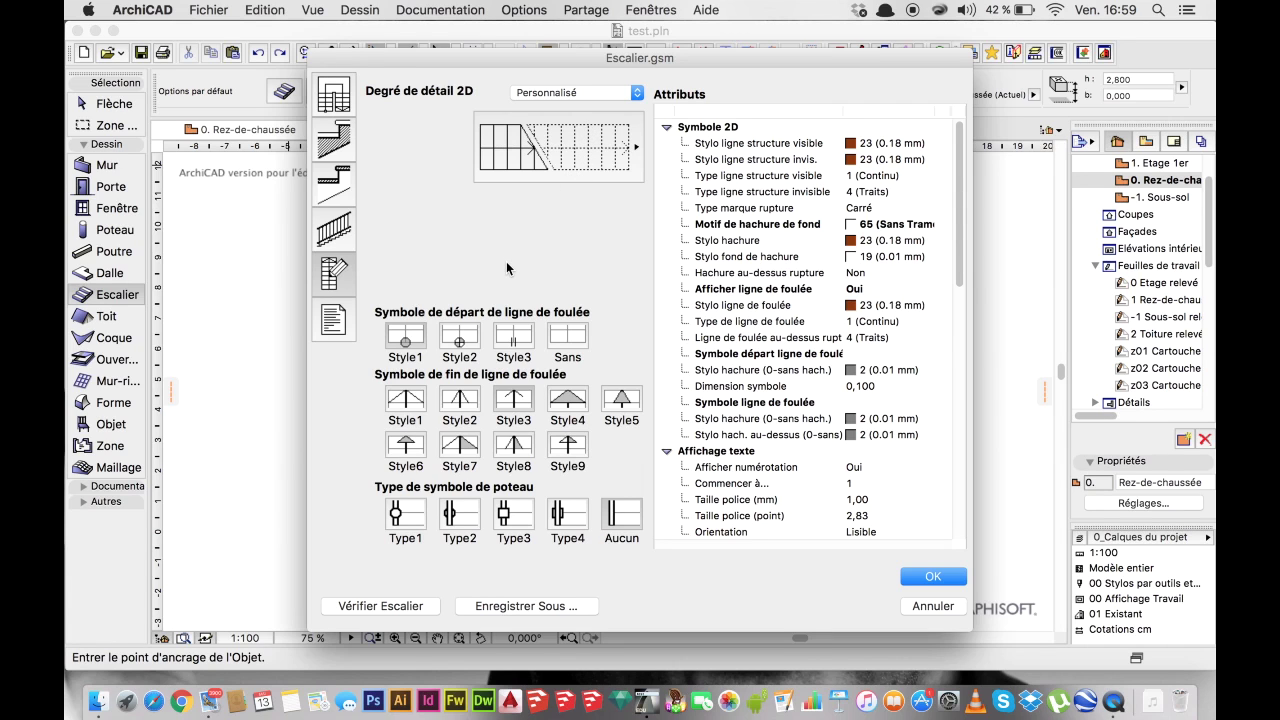
pyautogui.click(563, 343)
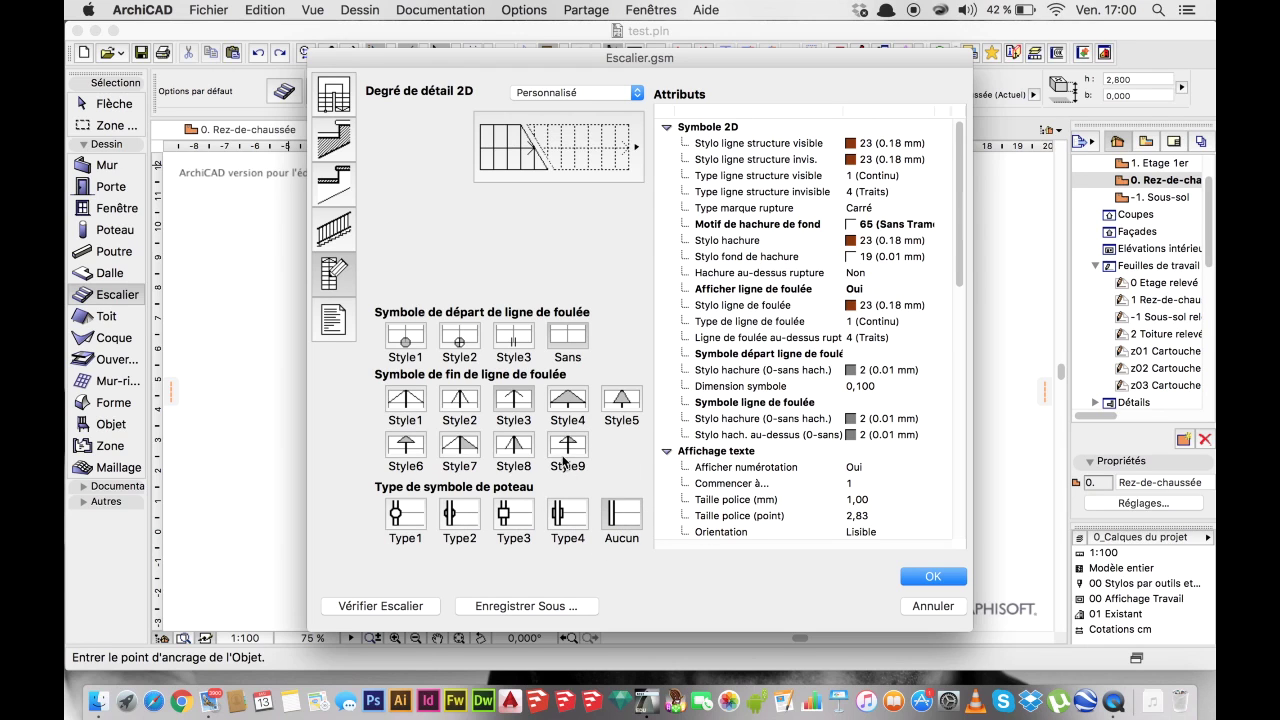
# Check the stair's validity and save it as Escalier 2 in the Bibliothèque emboîtée.
pyautogui.click(404, 608)
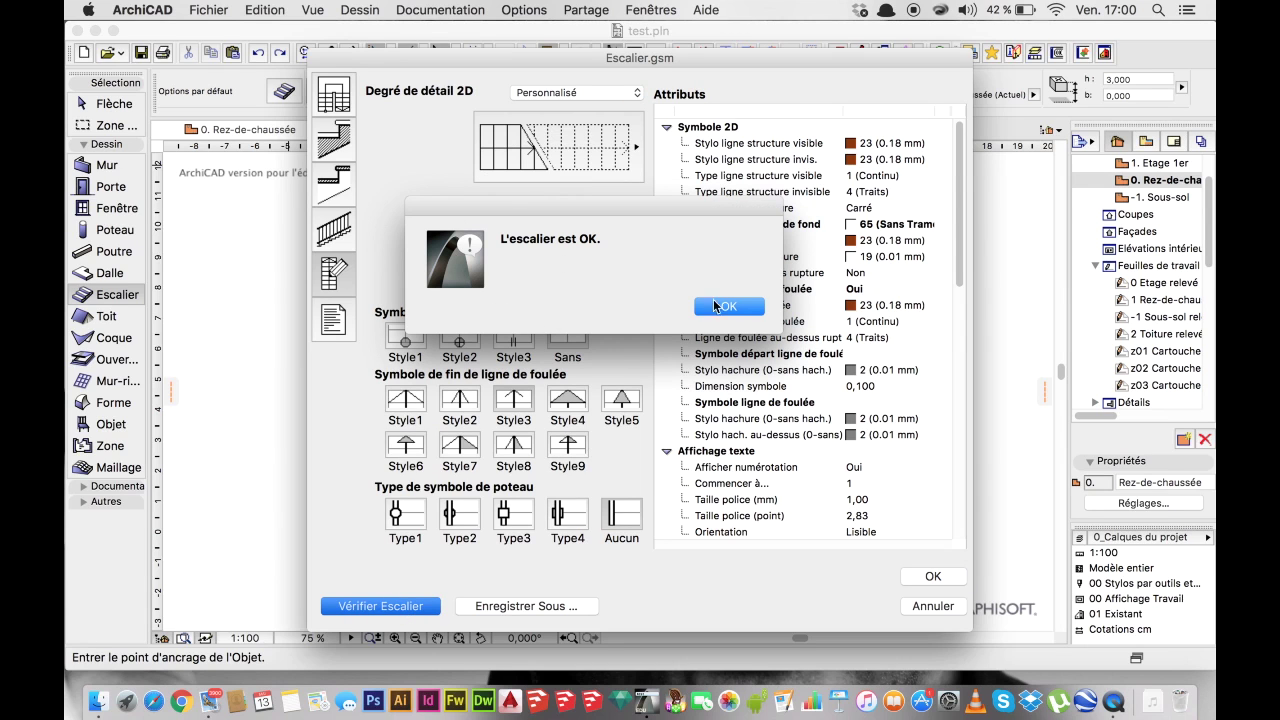
pyautogui.click(739, 312)
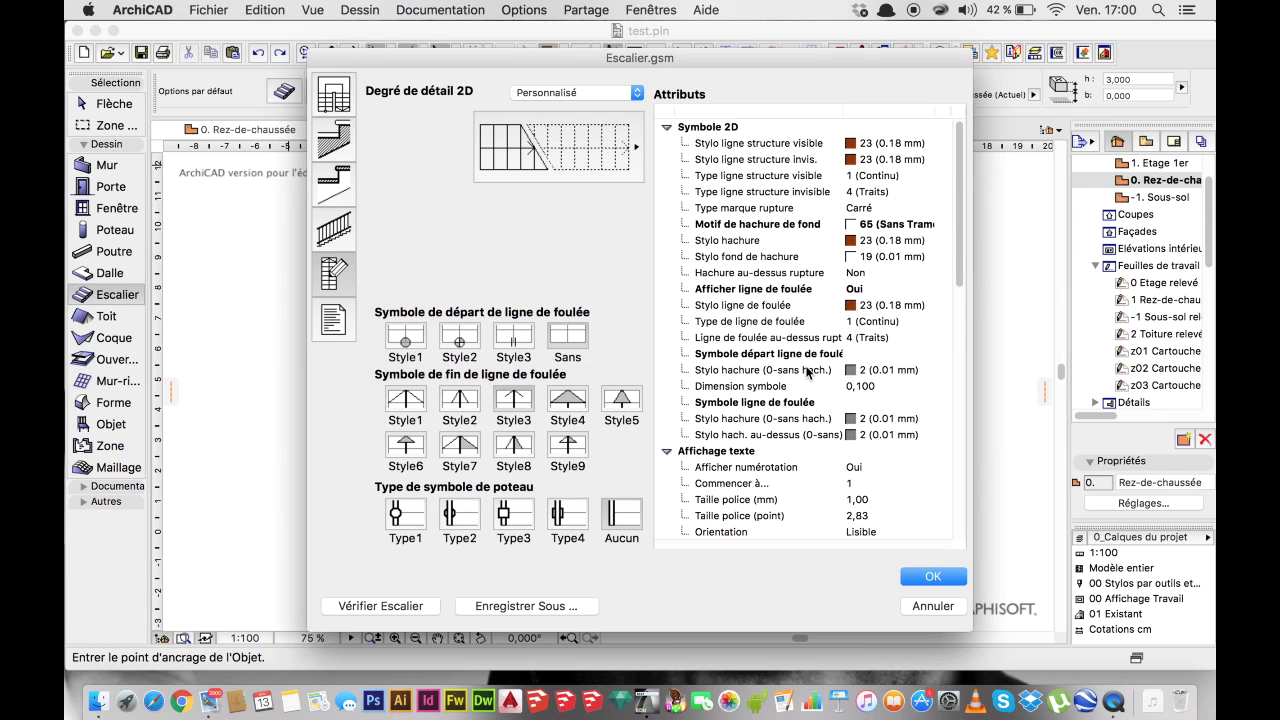
pyautogui.click(917, 578)
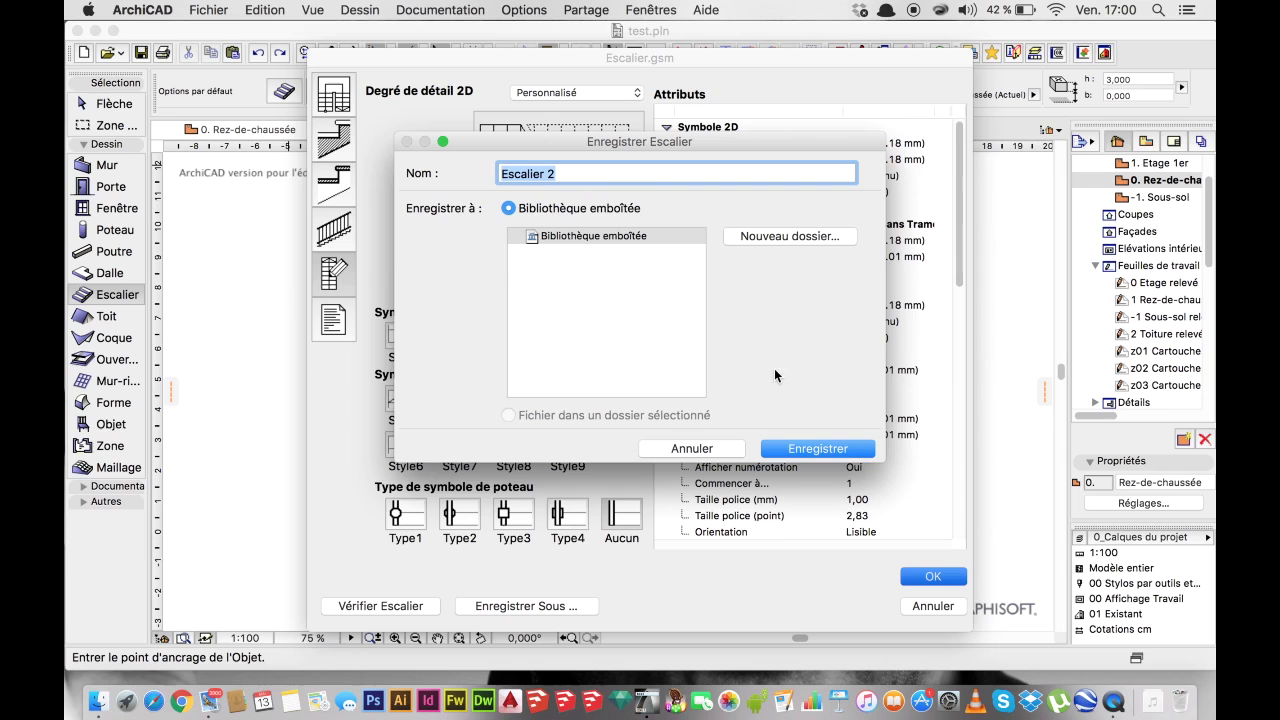
pyautogui.click(790, 447)
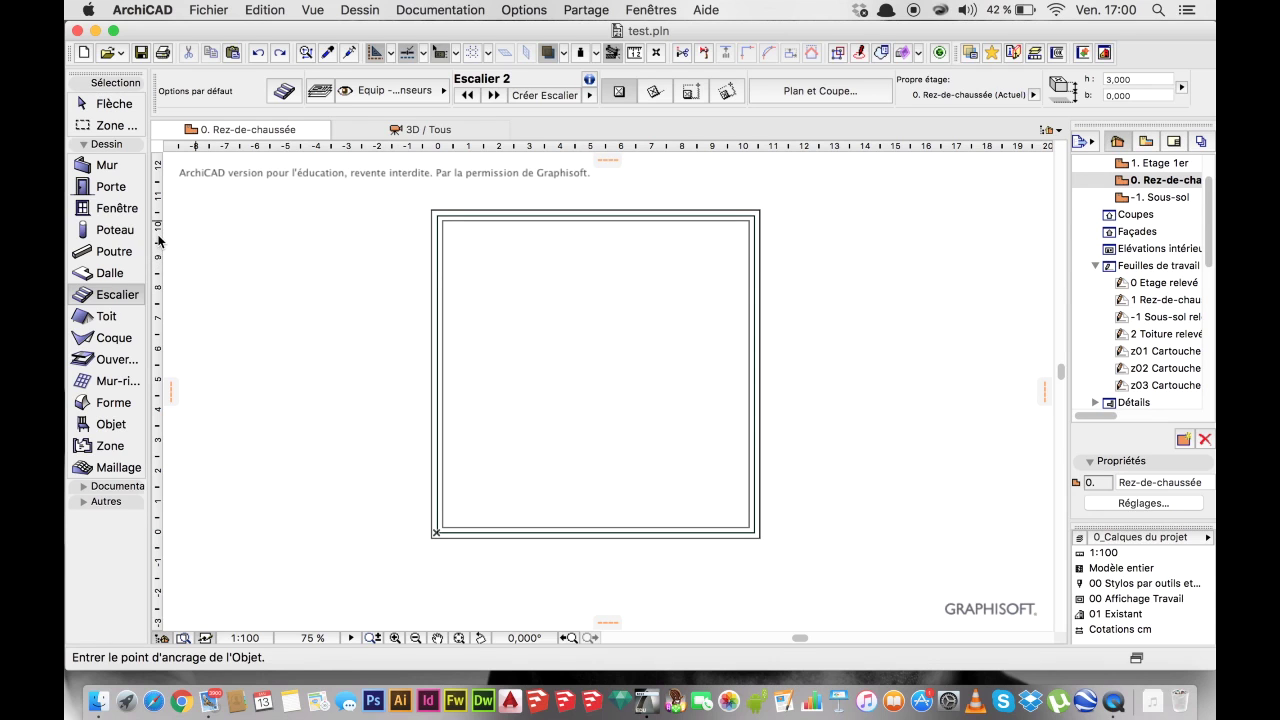
# Place a vertical guide line parallel to the left wall's inner face, about 1.5 m inside the room.
pyautogui.moveTo(158, 241); pyautogui.dragTo(445, 226)
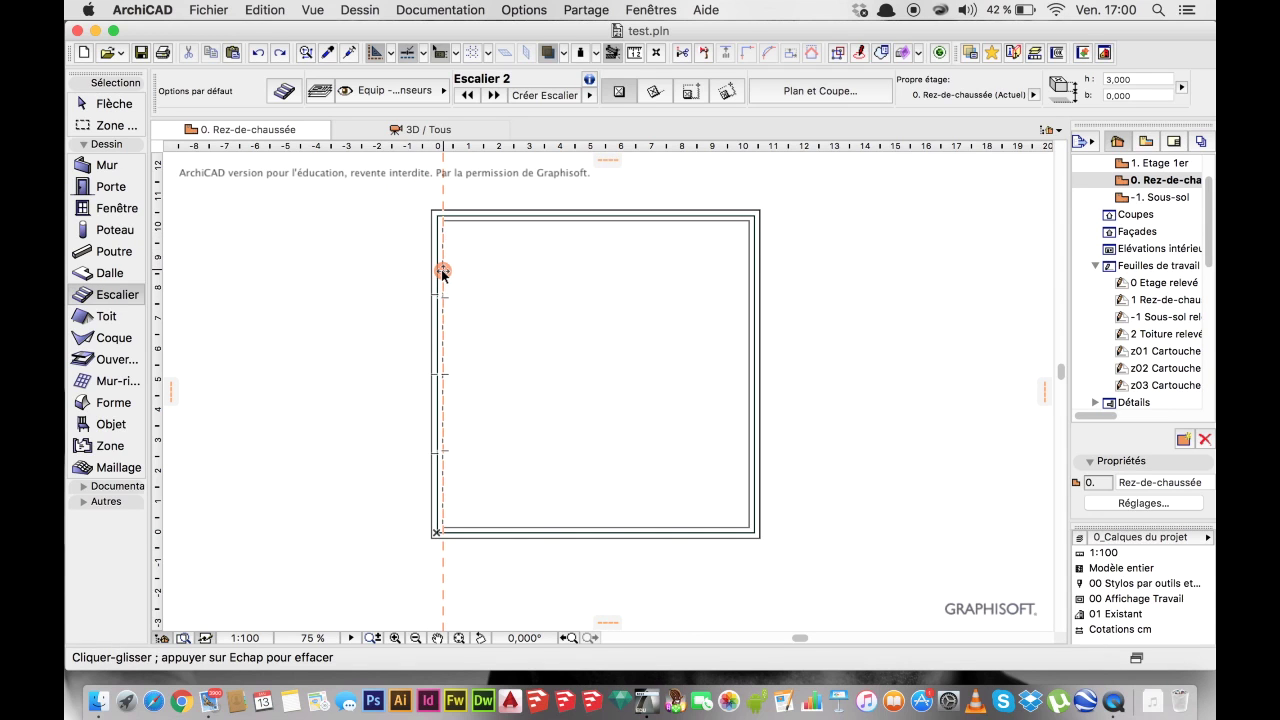
pyautogui.moveTo(443, 270); pyautogui.dragTo(463, 270)
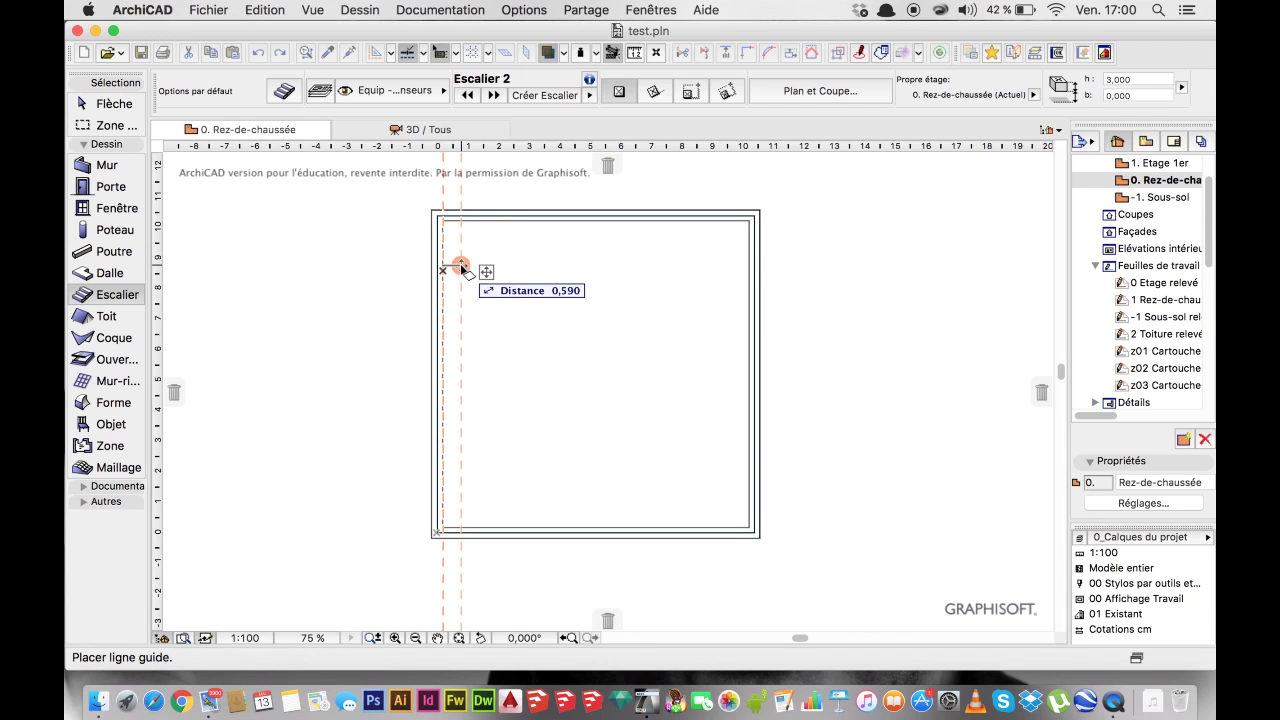
pyautogui.press('Tab')
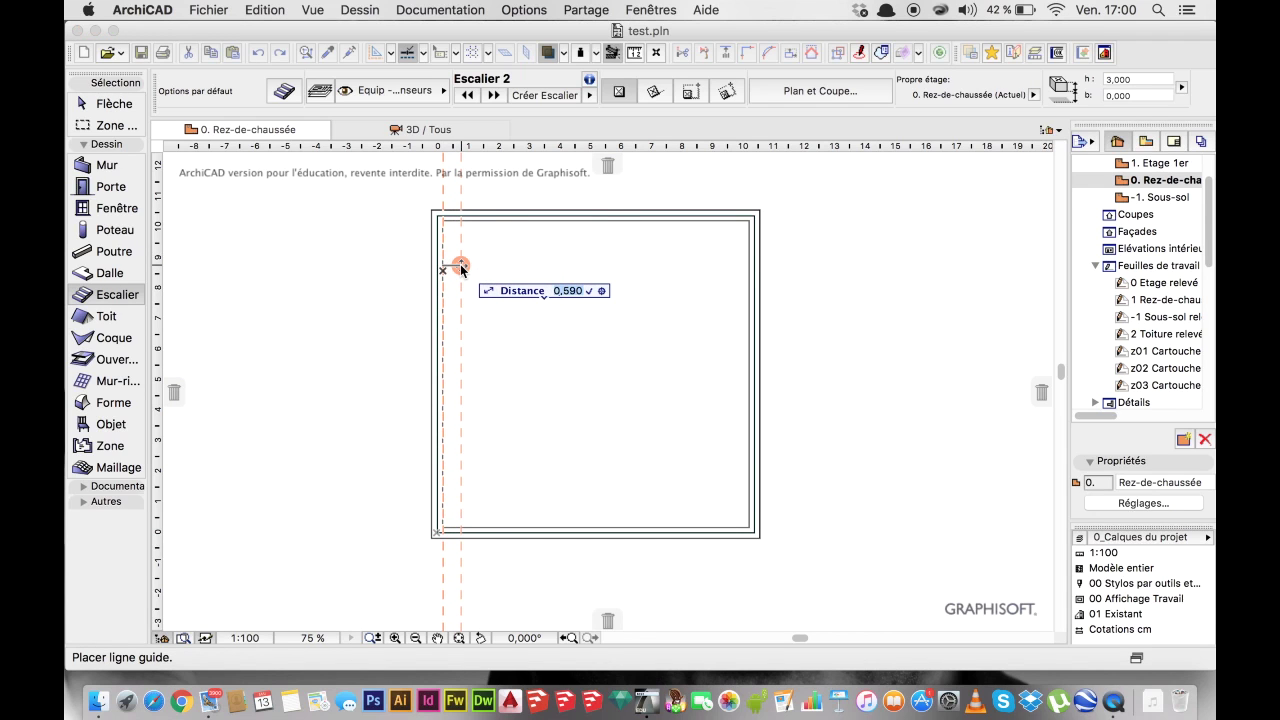
pyautogui.write('1')
pyautogui.press('Return')
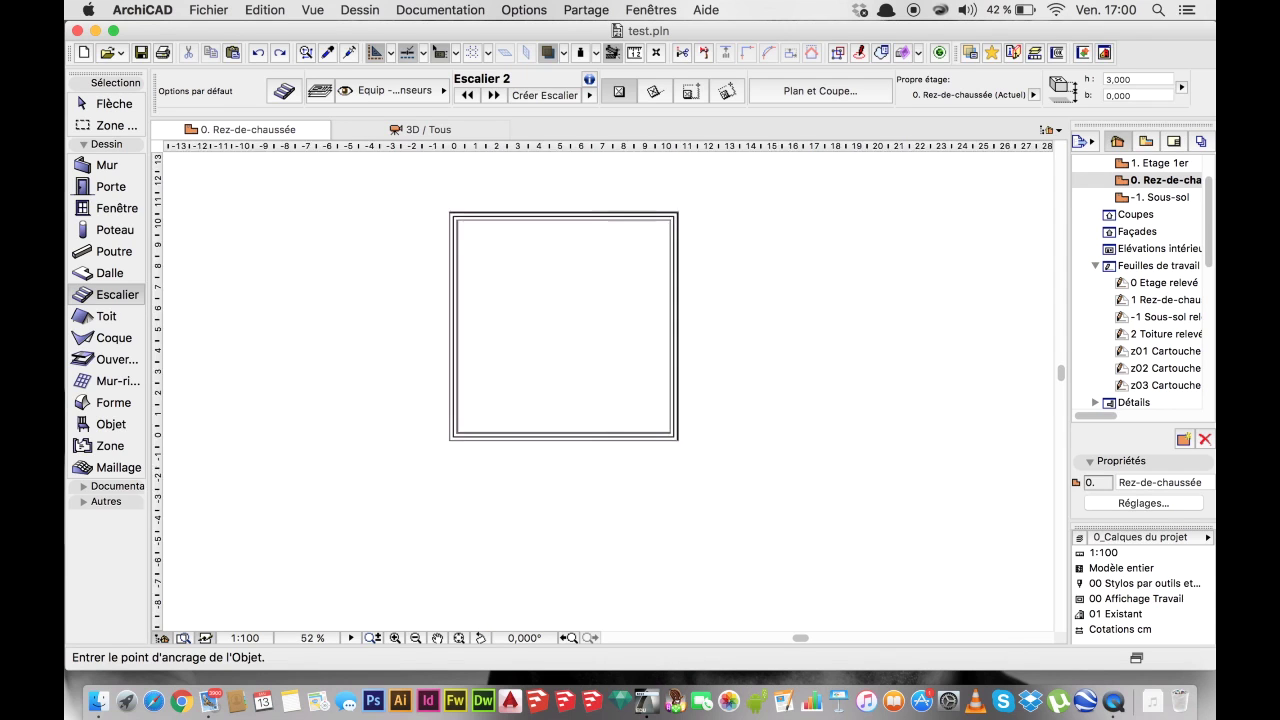
# Place the Escalier 2 stair where the guide line meets the upper wall's inner face, and leave the Stair tool.
pyautogui.scroll(3, 494, 201)
pyautogui.scroll(3, 491, 224)
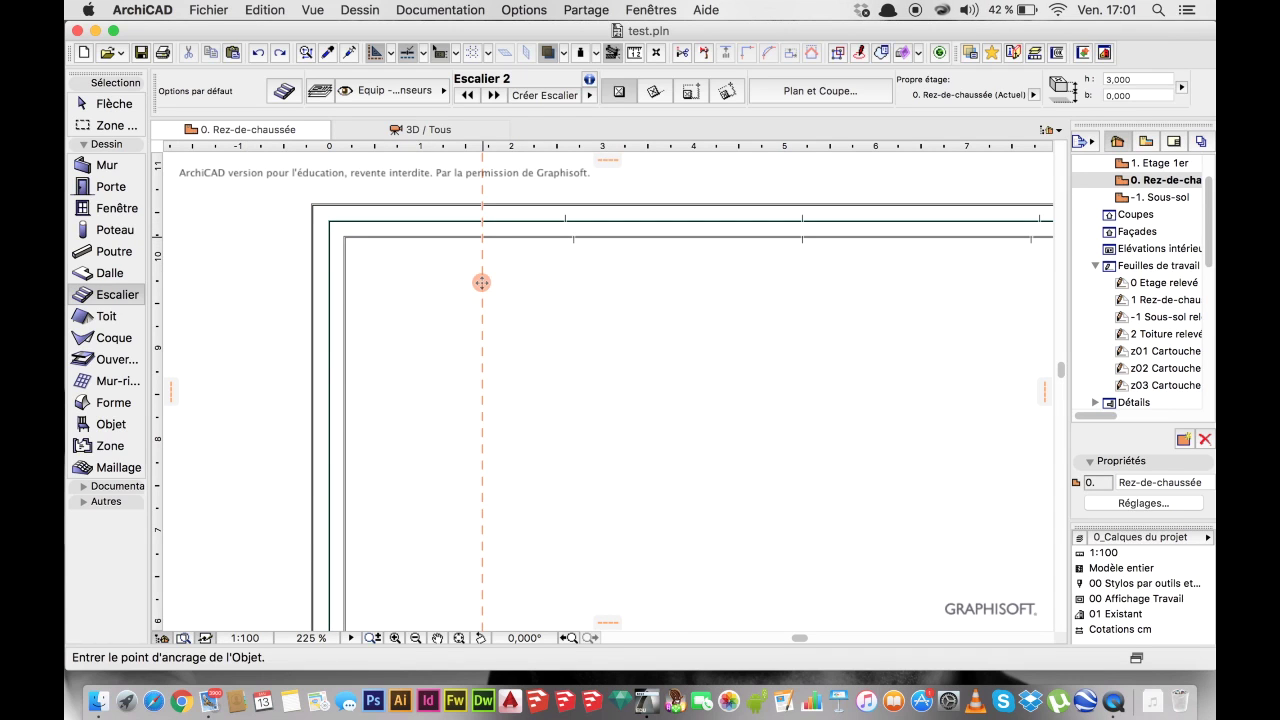
pyautogui.click(482, 237)
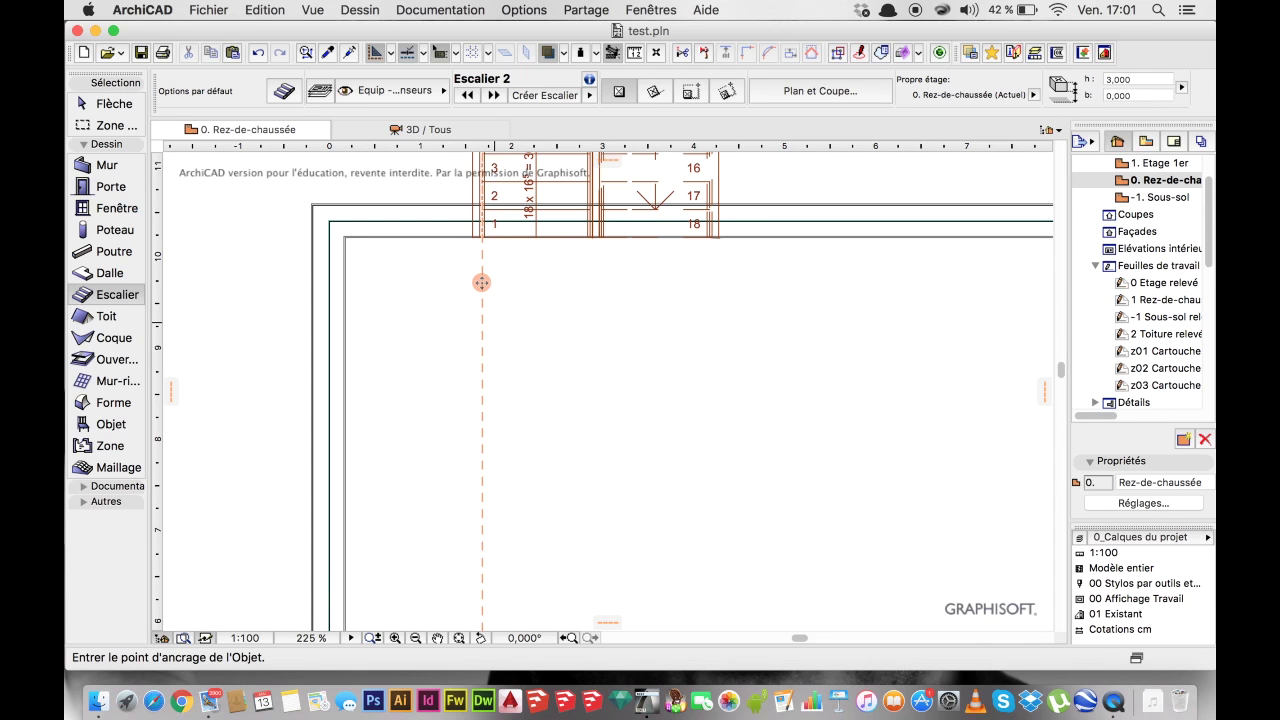
pyautogui.scroll(-5, 482, 282)
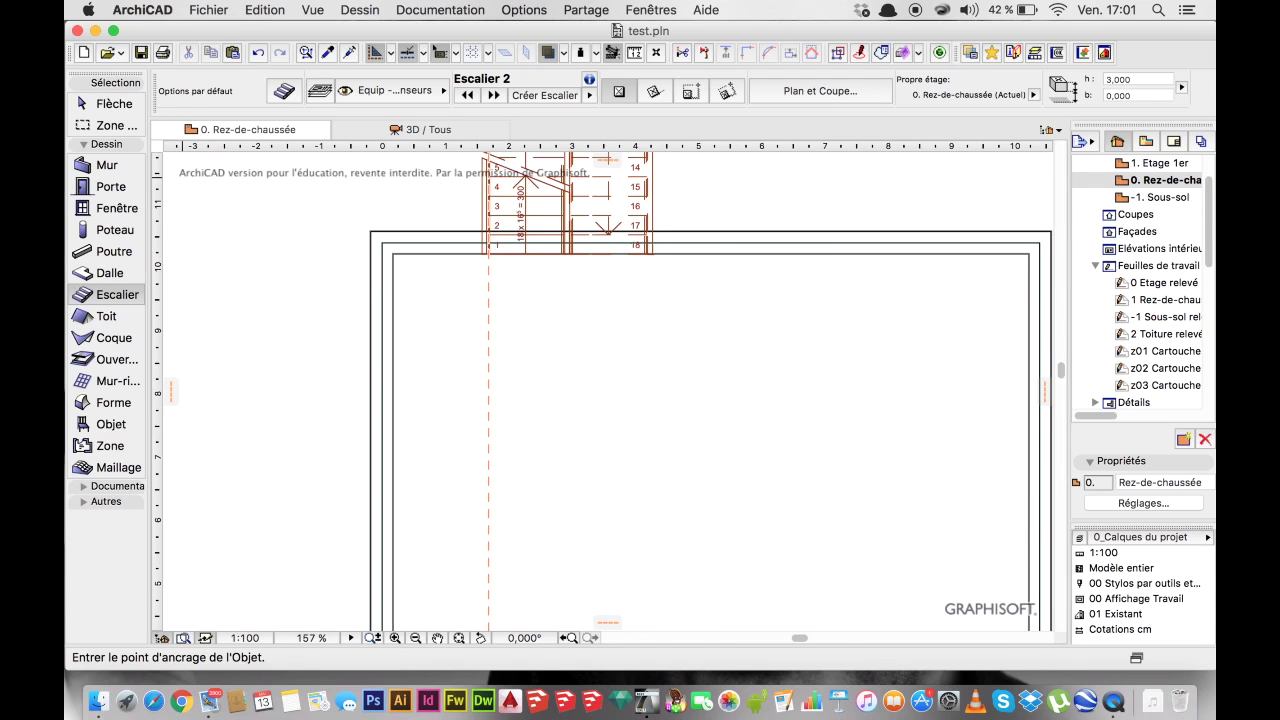
pyautogui.press('Escape')
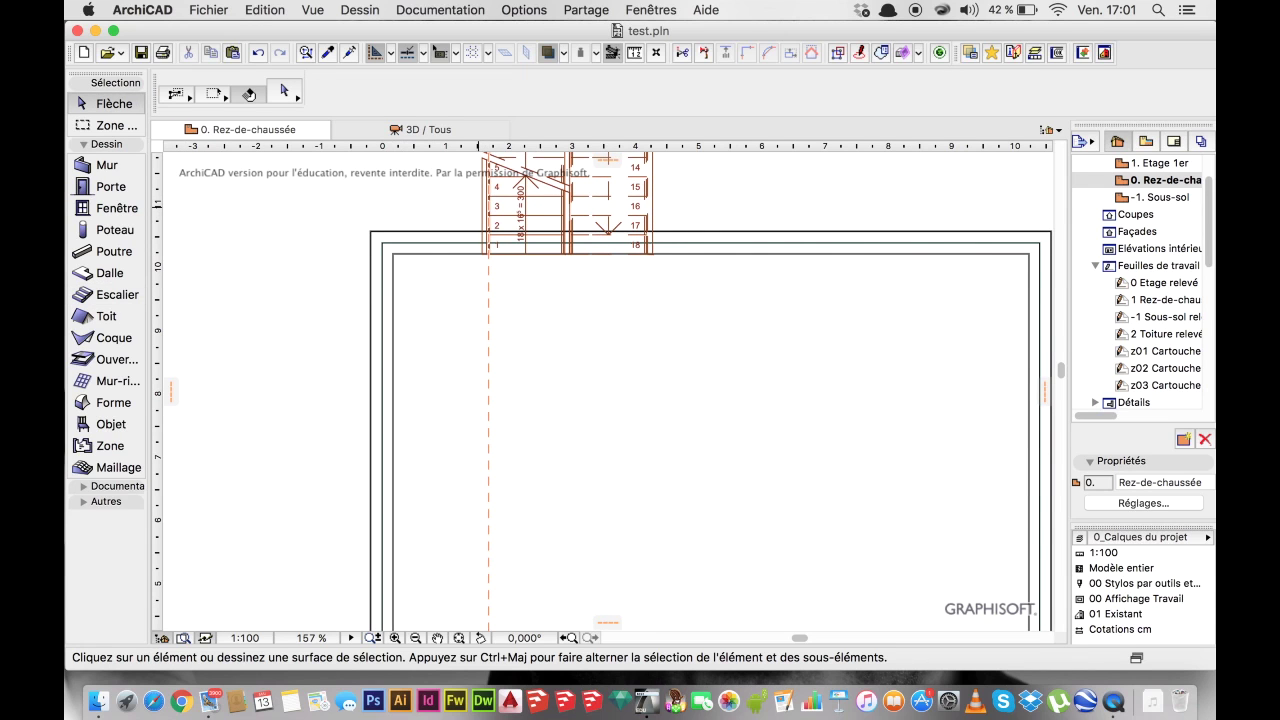
# Rotate the placed stair by -90° about its lower-left corner on the guide line, turning it into the room.
pyautogui.click(488, 247)
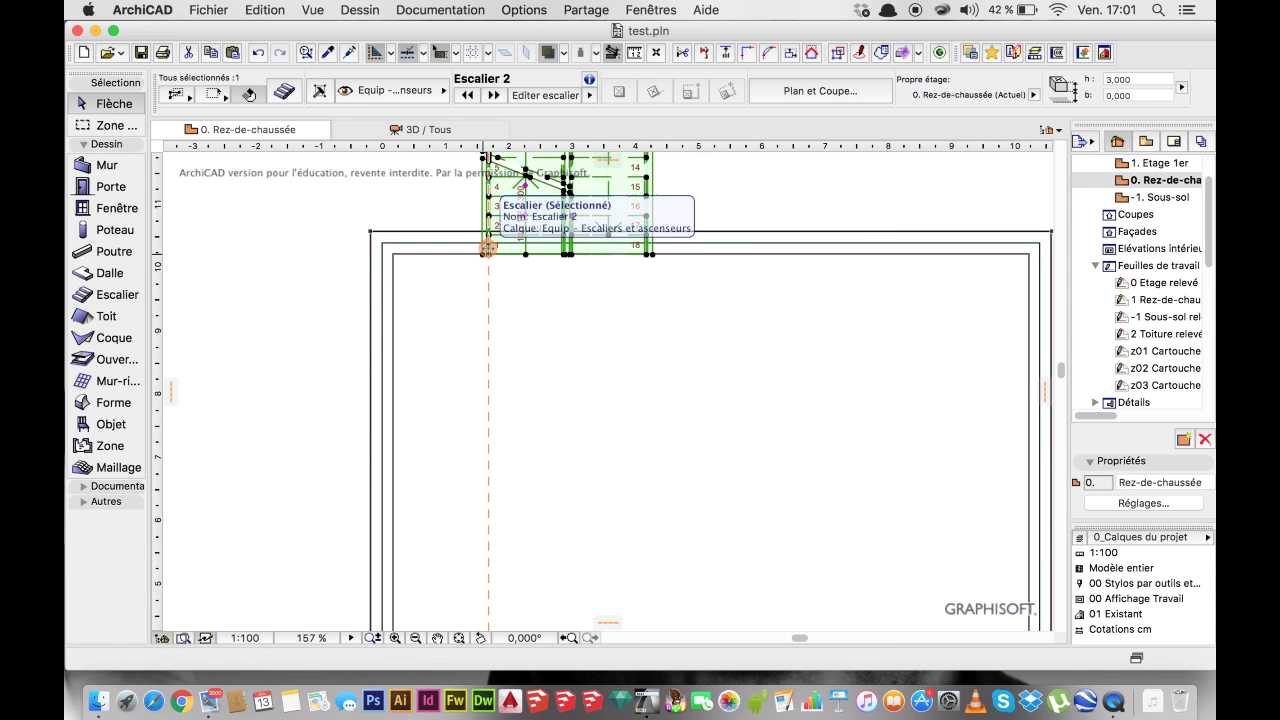
pyautogui.click(483, 253)
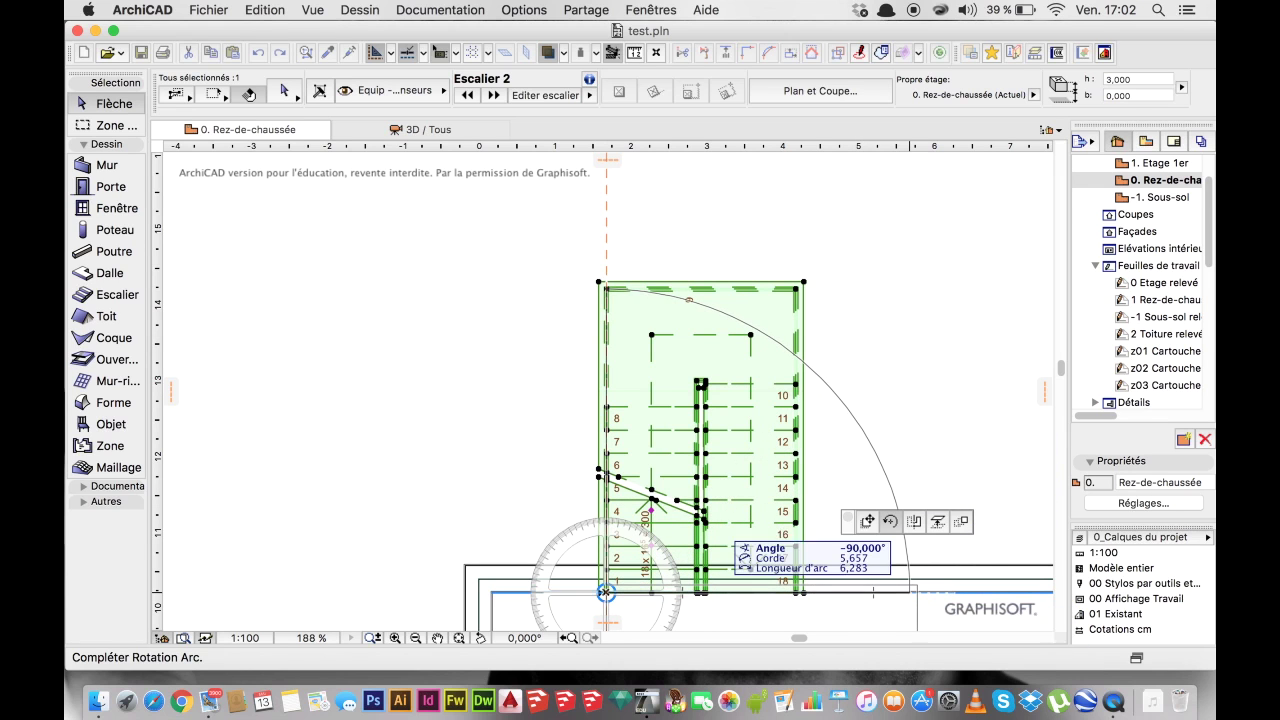
pyautogui.click(910, 593)
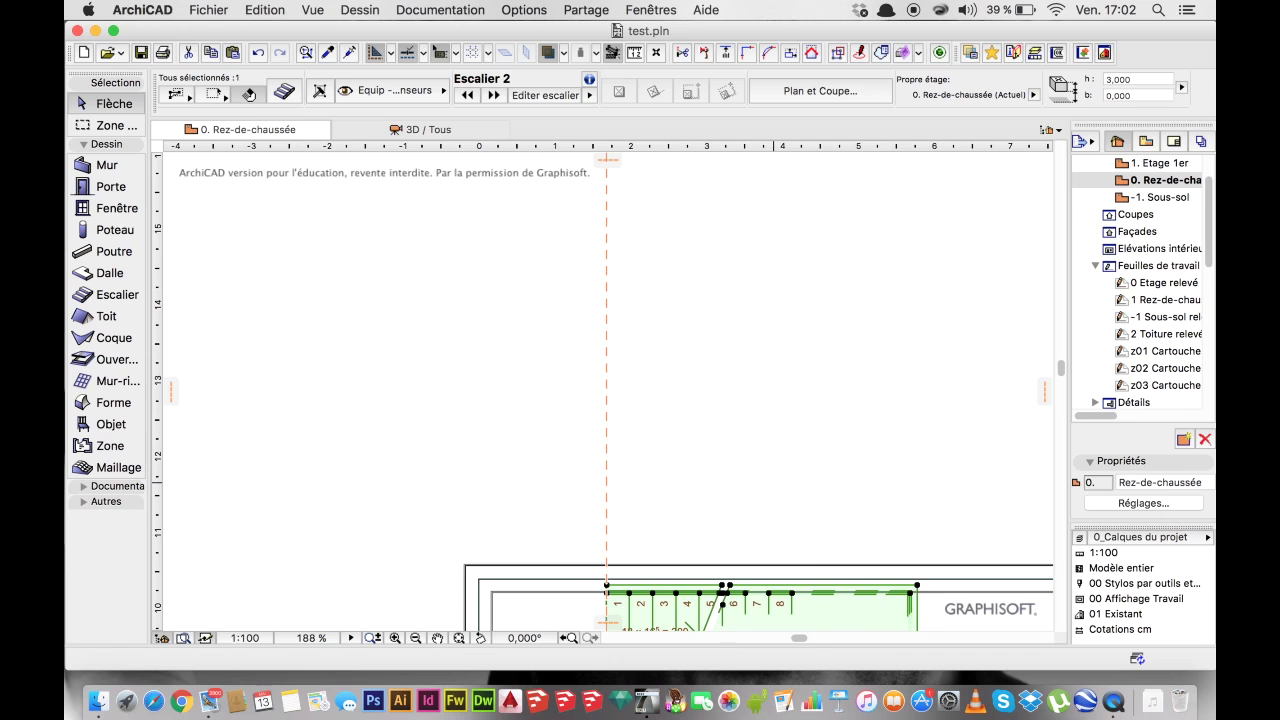
# Edit the placed stair and set the railing along its wall-side outer edge, beside the first flight, to Sans rampe.
pyautogui.scroll(-5, 607, 621)
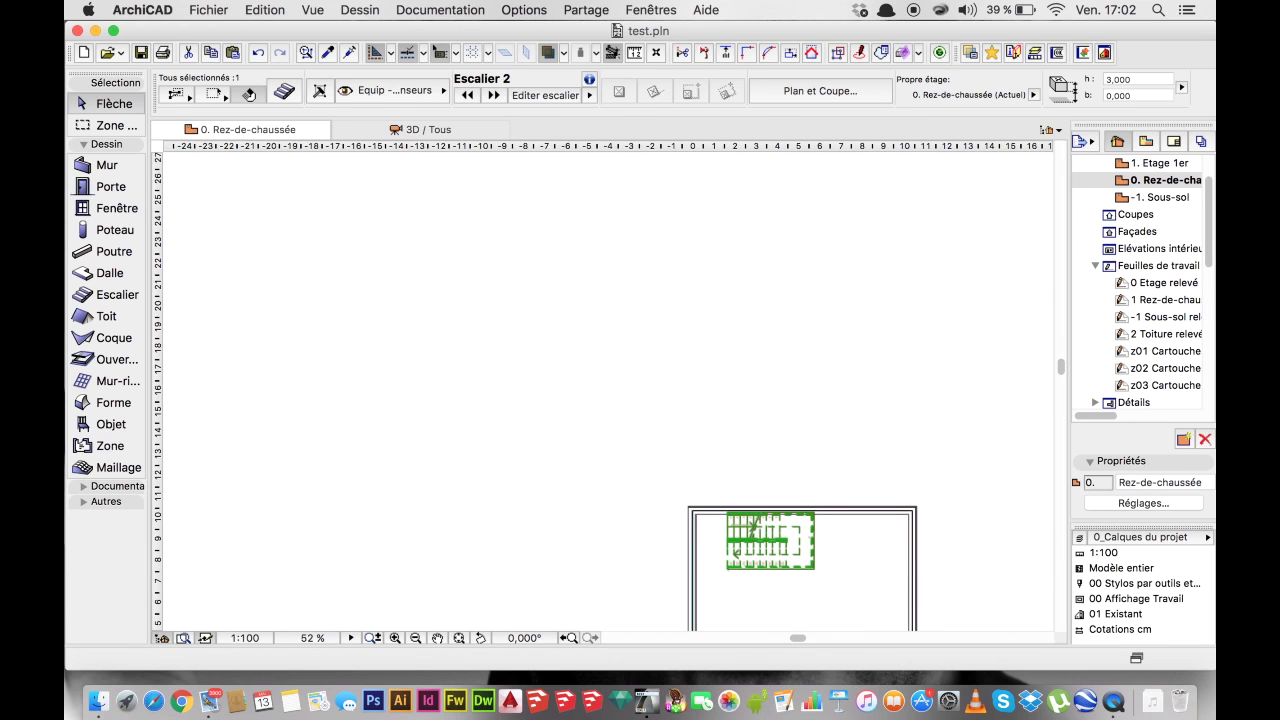
pyautogui.scroll(5, 779, 552)
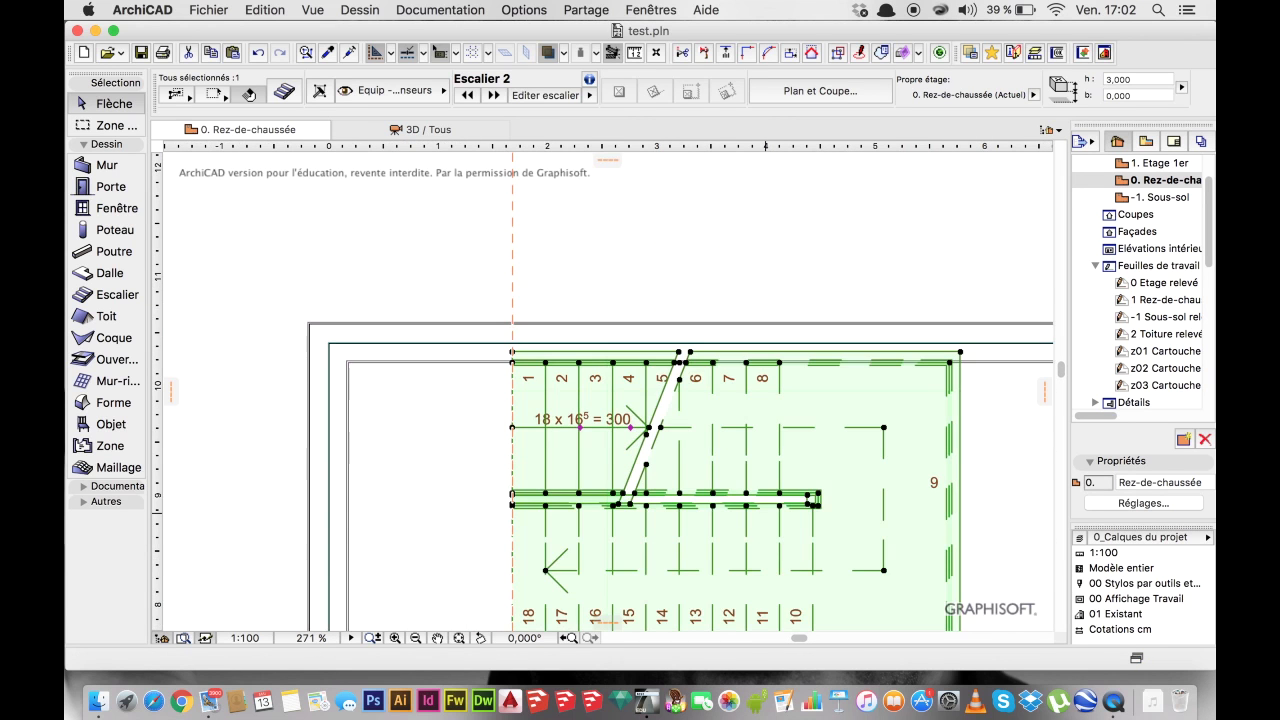
pyautogui.scroll(-2, 604, 387)
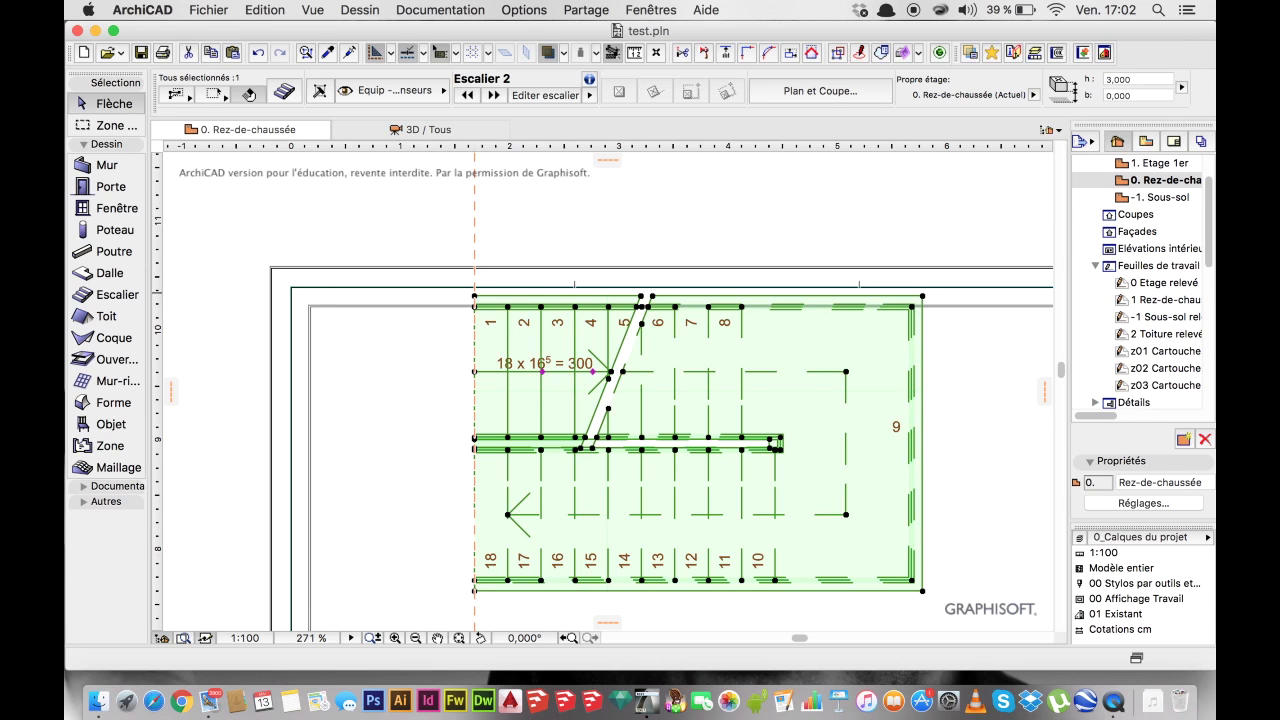
pyautogui.rightClick(476, 296)
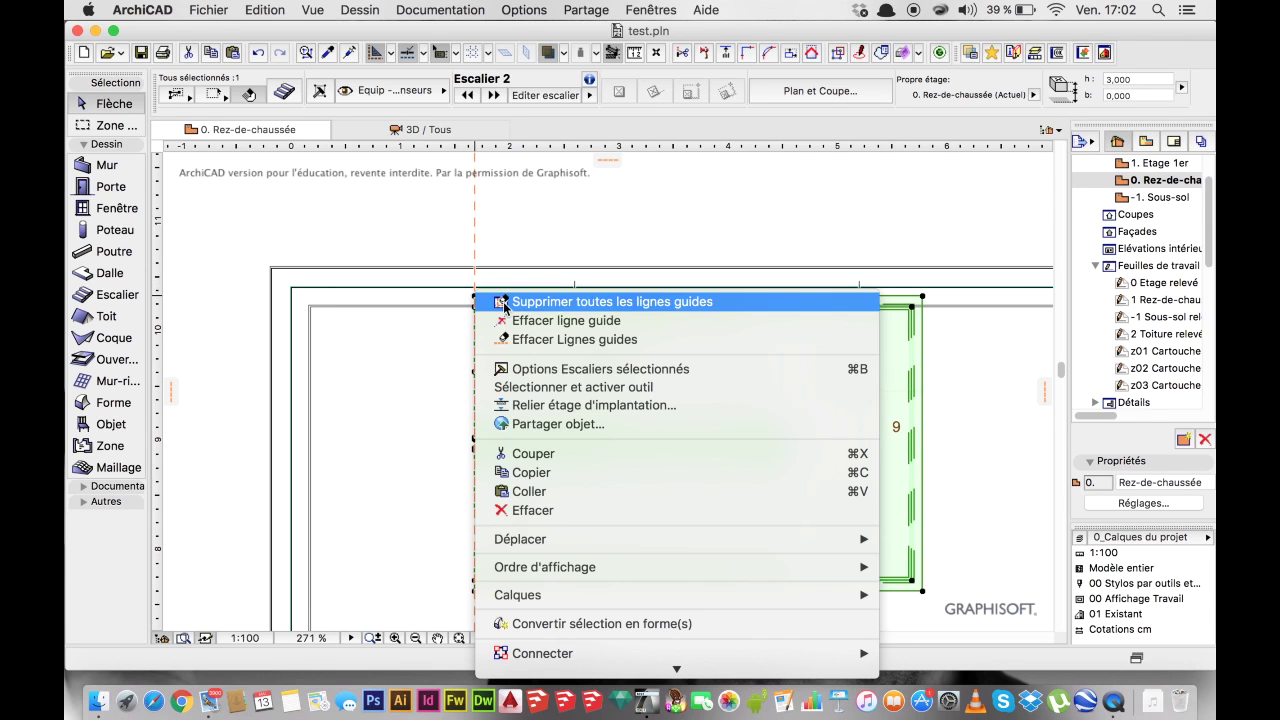
pyautogui.click(546, 370)
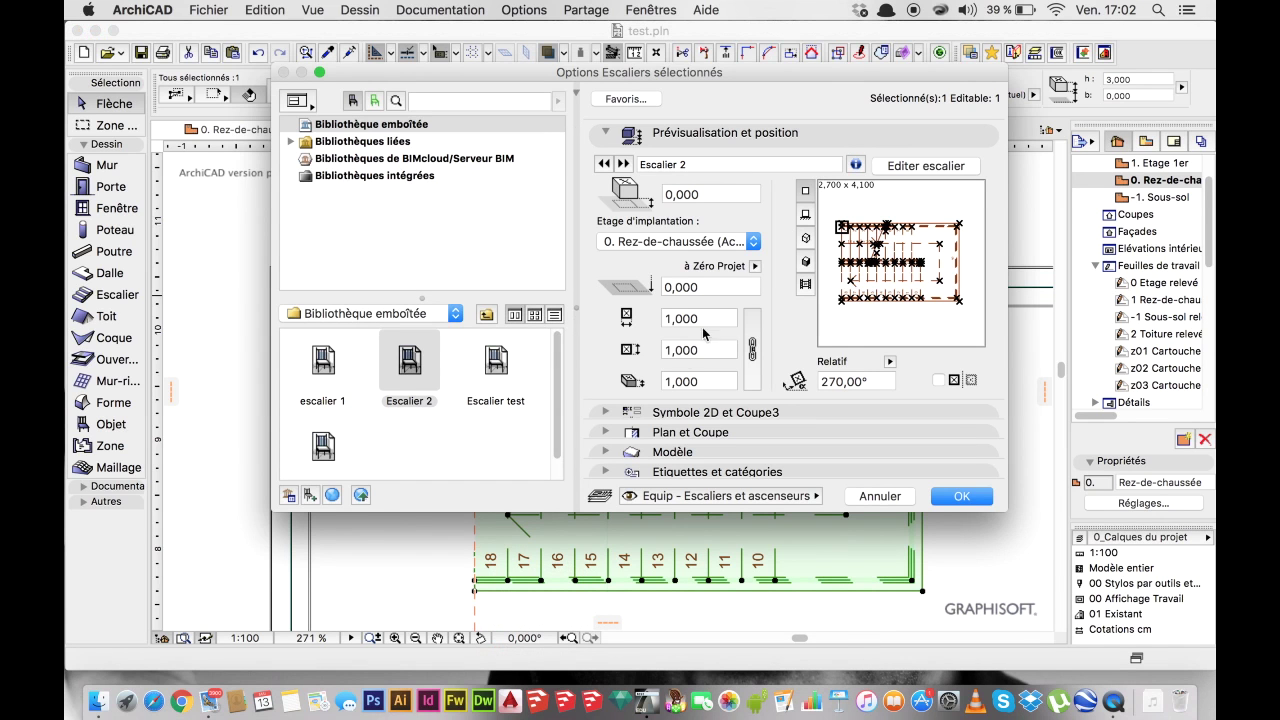
pyautogui.click(886, 170)
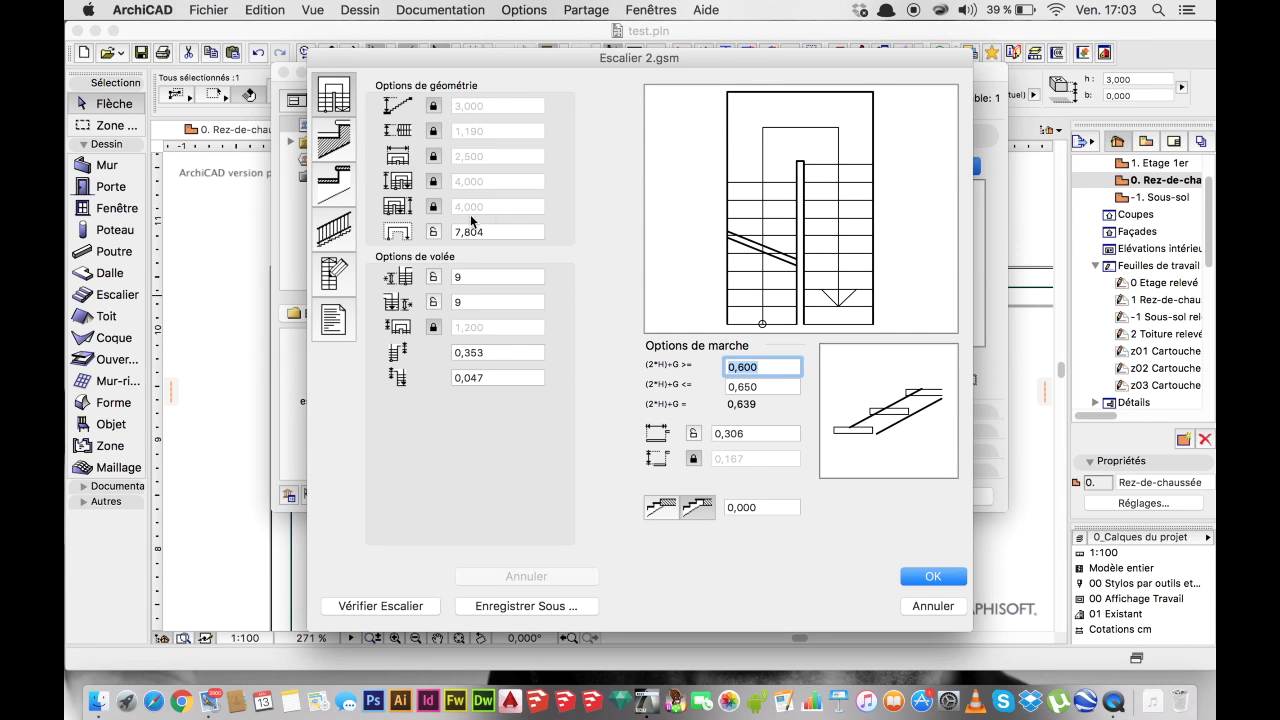
pyautogui.click(333, 232)
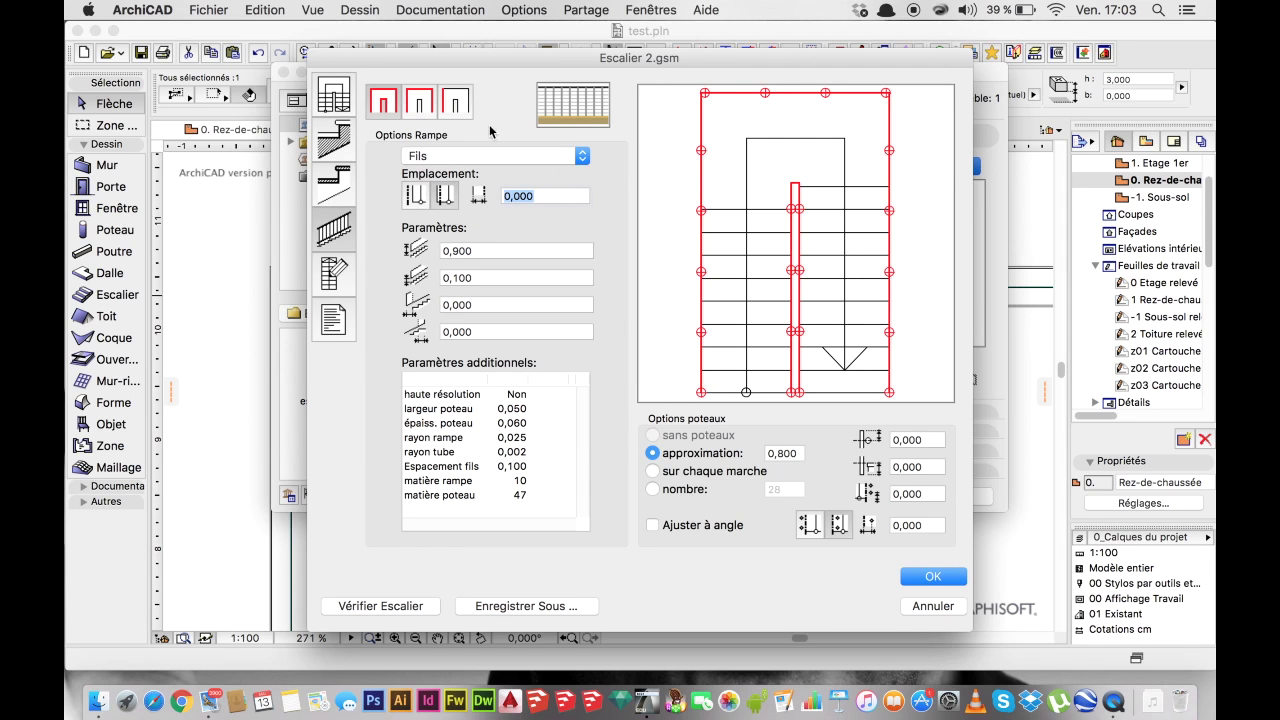
pyautogui.click(458, 104)
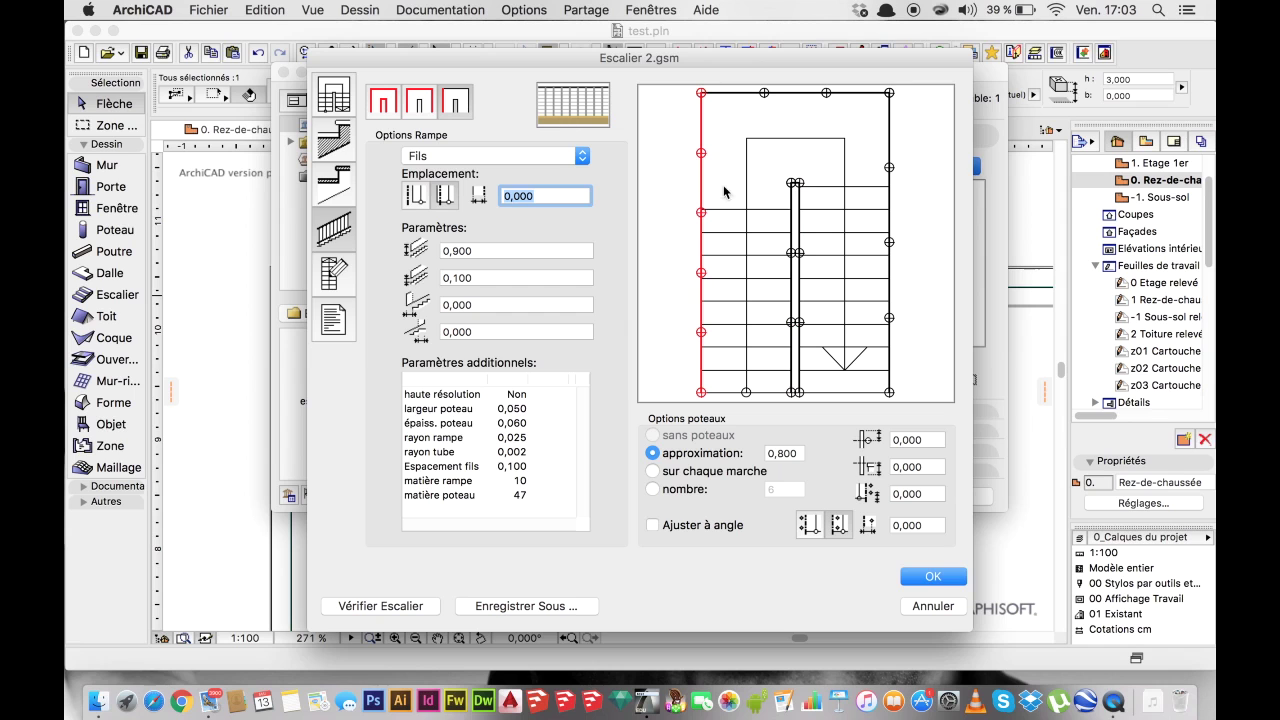
pyautogui.click(491, 160)
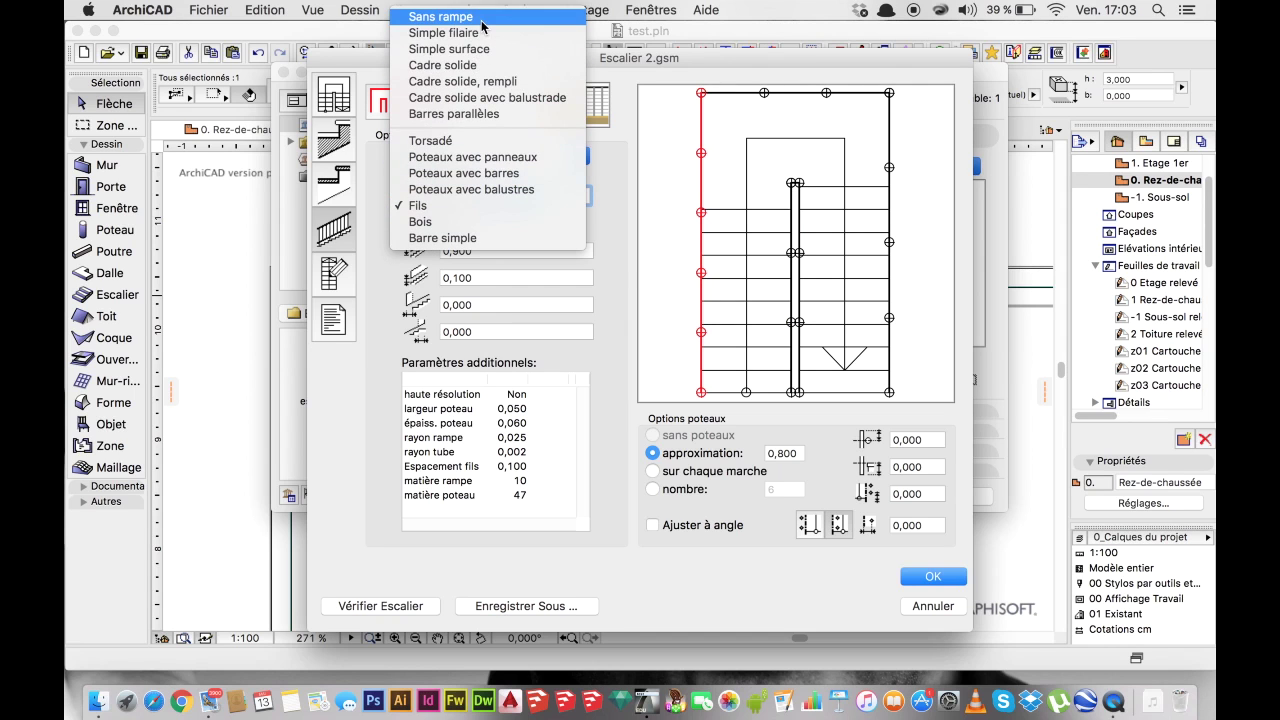
pyautogui.click(470, 16)
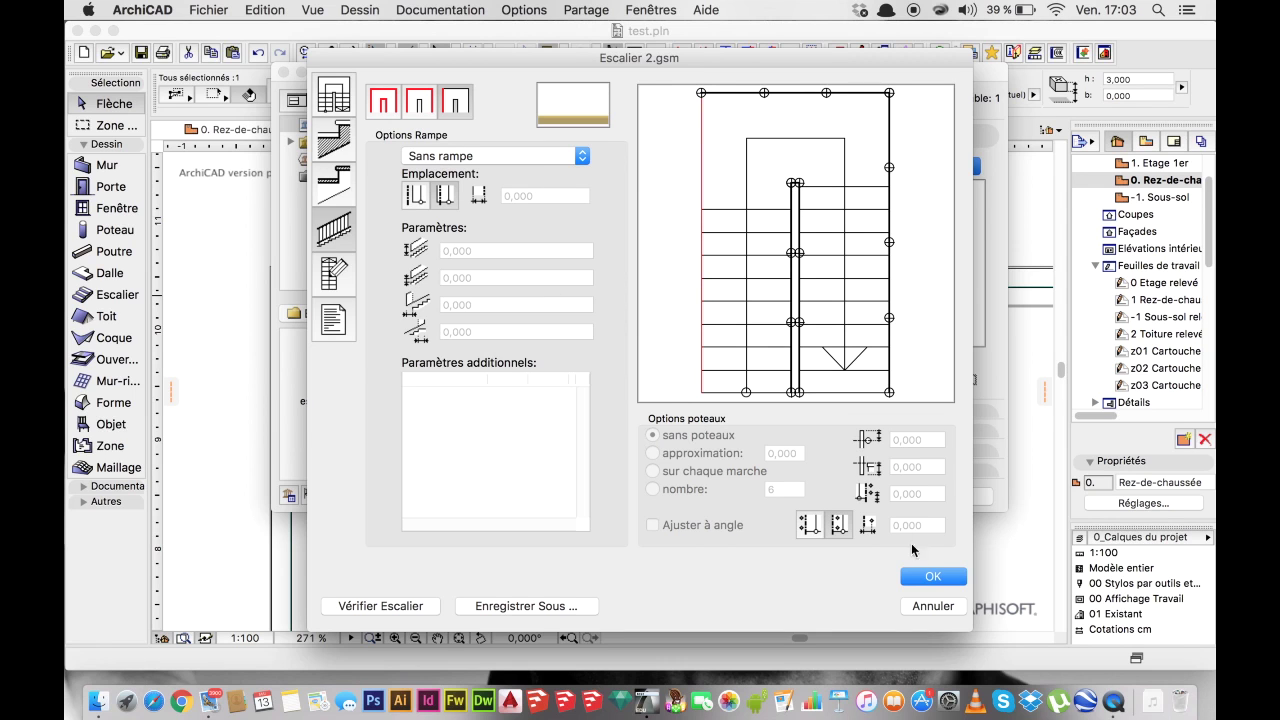
pyautogui.press('Return')
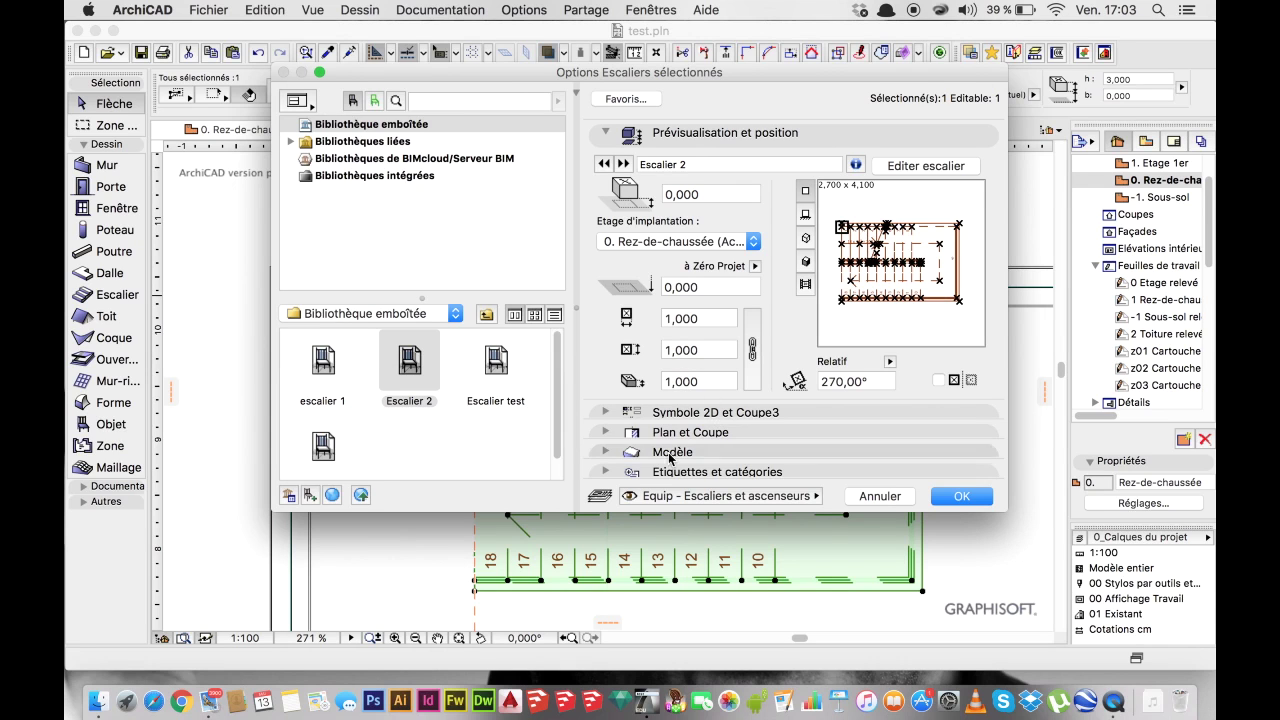
# Set the line type of the stair's invisible structure to Tirets petits in its 2D attributes.
pyautogui.click(605, 413)
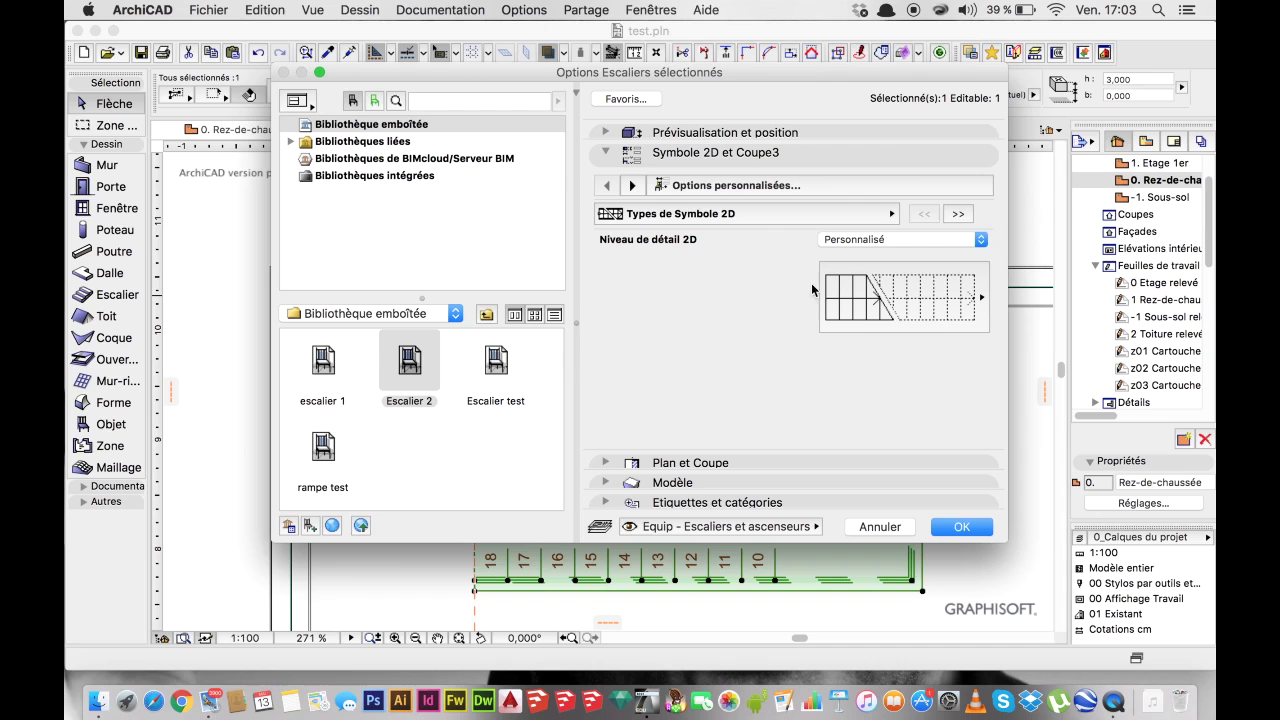
pyautogui.click(872, 240)
pyautogui.click(870, 240)
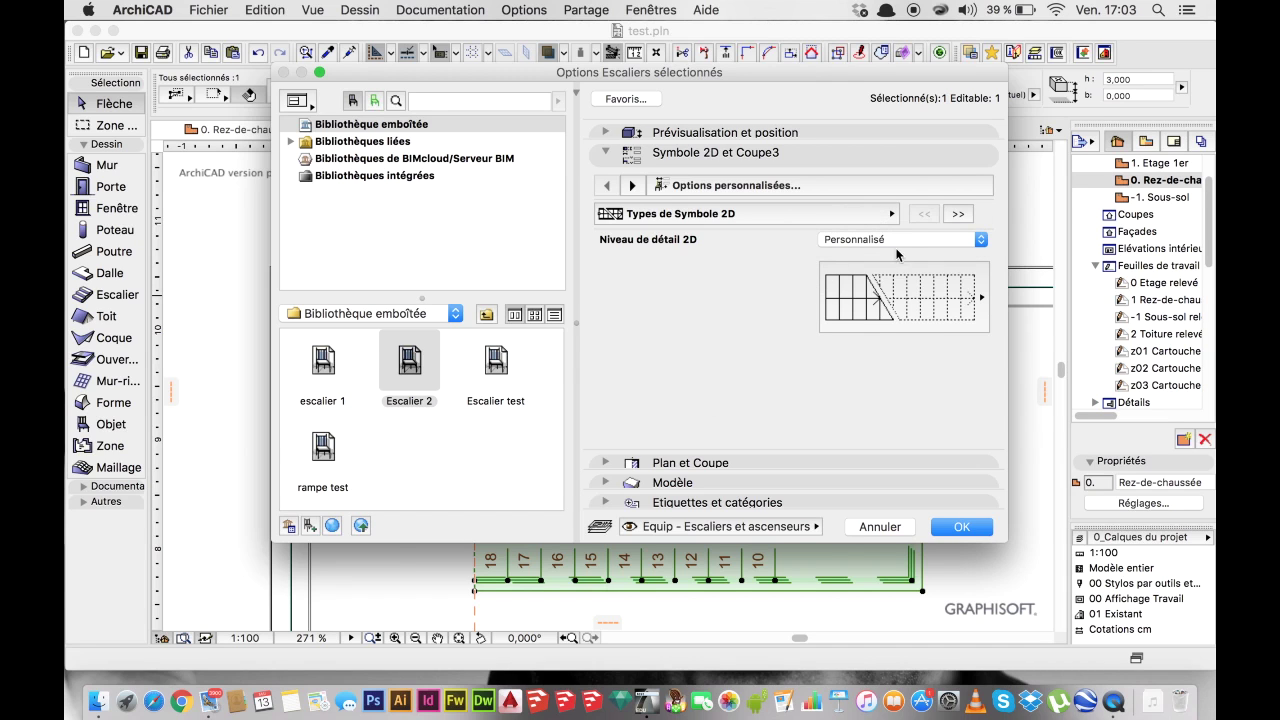
pyautogui.click(960, 213)
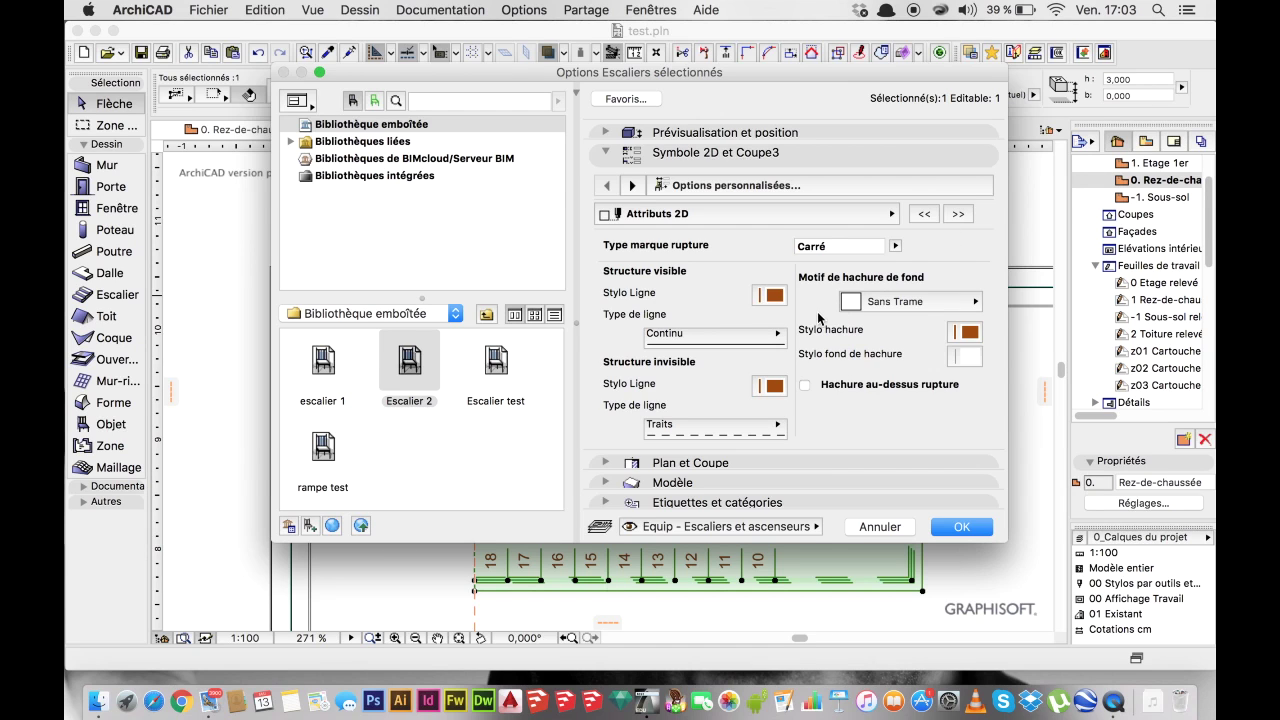
pyautogui.click(778, 428)
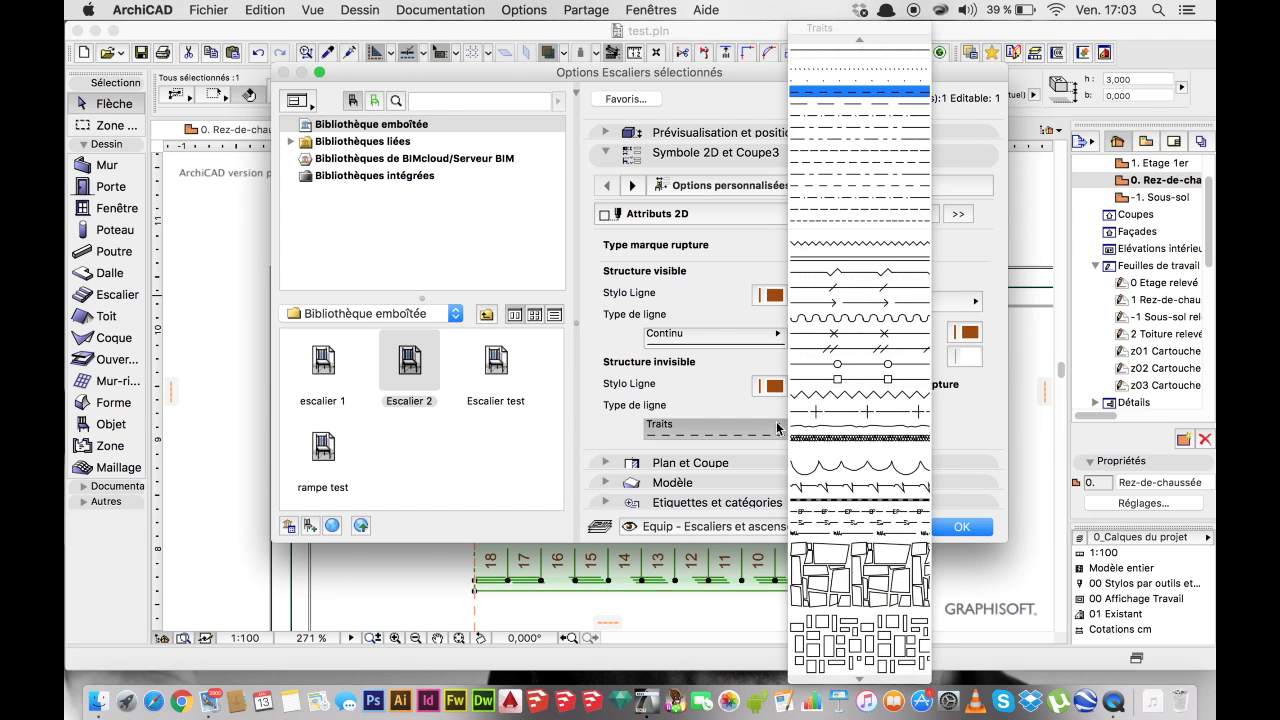
pyautogui.click(864, 222)
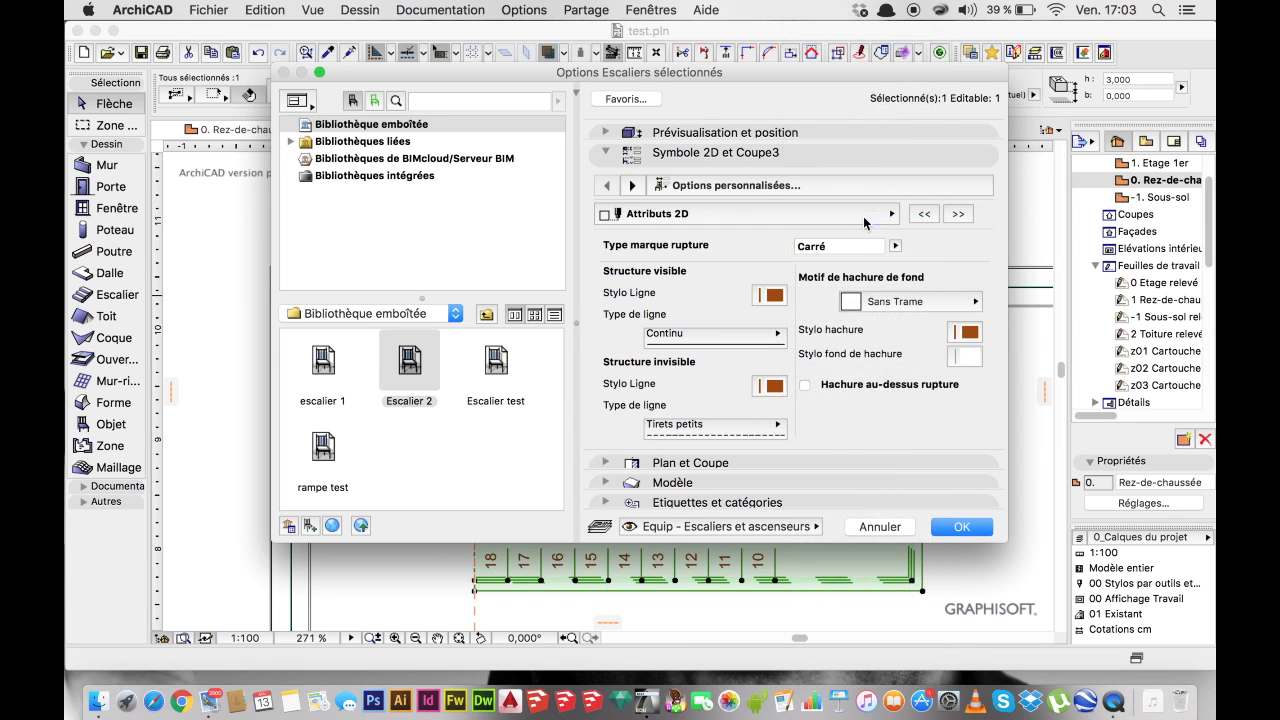
# Set the stair walking line above the break to Tirets petits and its arrival symbol to the narrower open arrowhead.
pyautogui.click(957, 215)
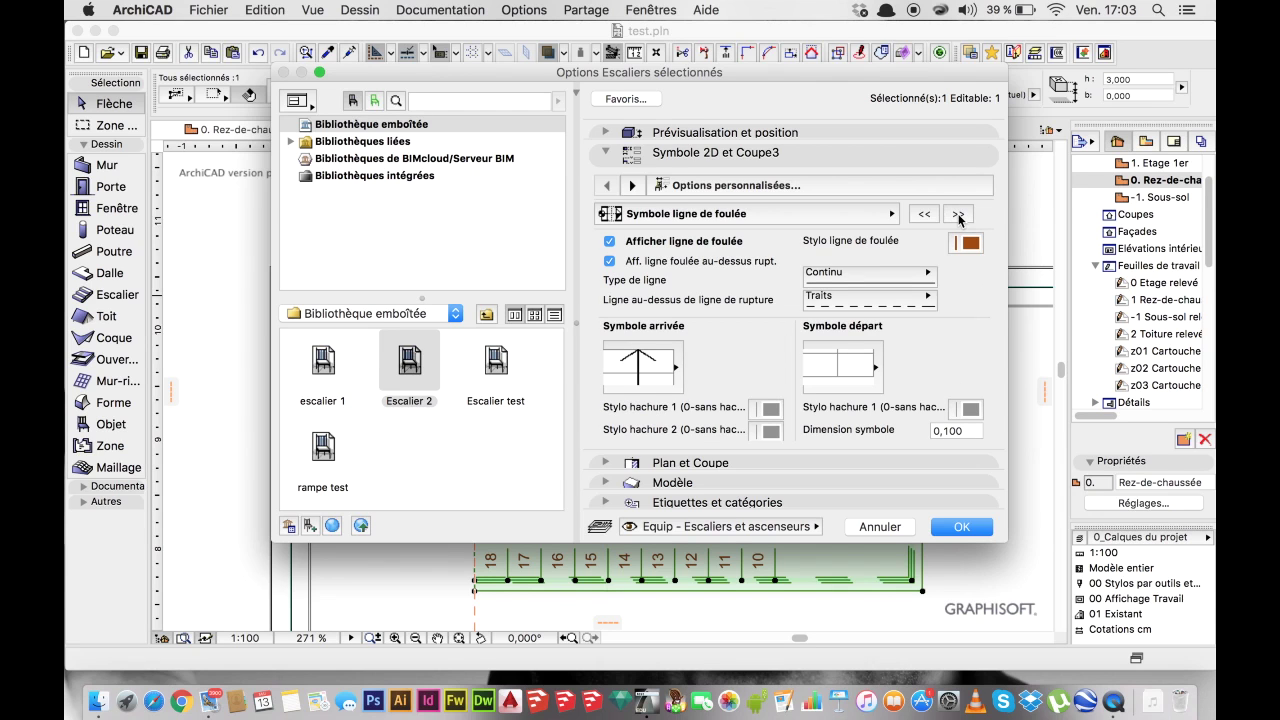
pyautogui.click(929, 300)
pyautogui.click(676, 367)
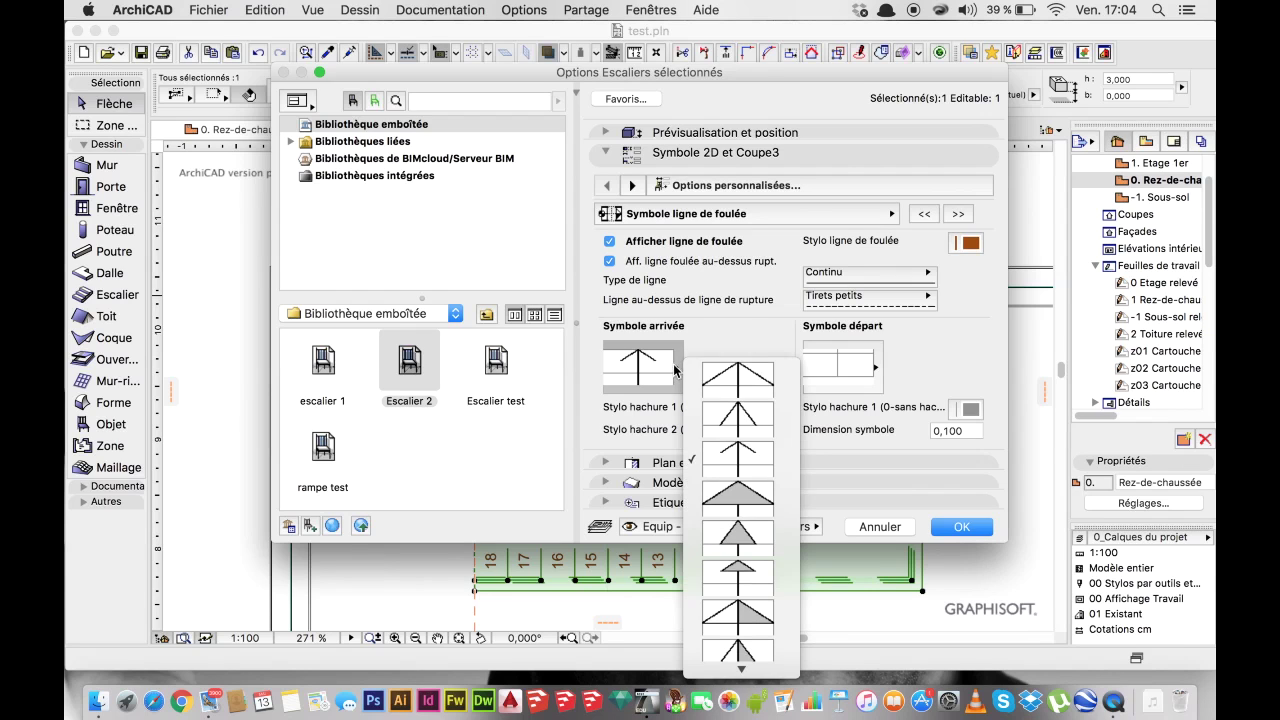
pyautogui.click(750, 428)
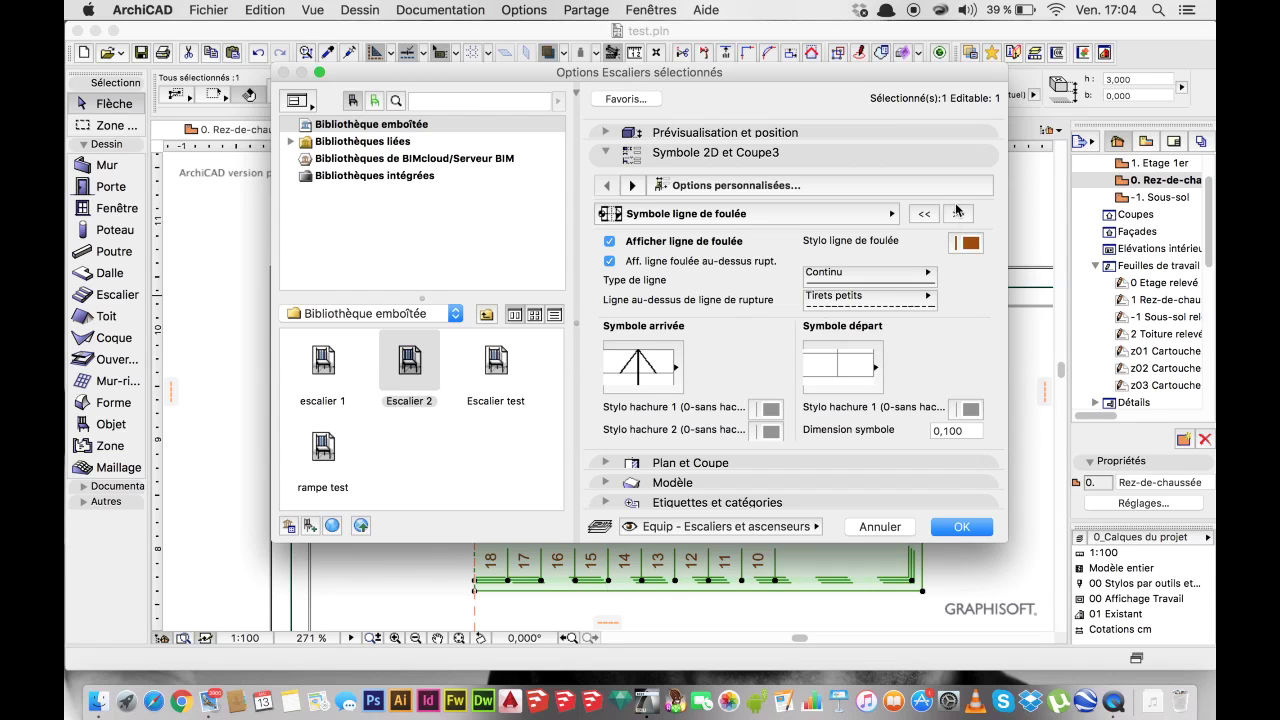
# Turn off the step numbering and the Texte contremarche et volée label in the stair's 2D symbol.
pyautogui.click(958, 214)
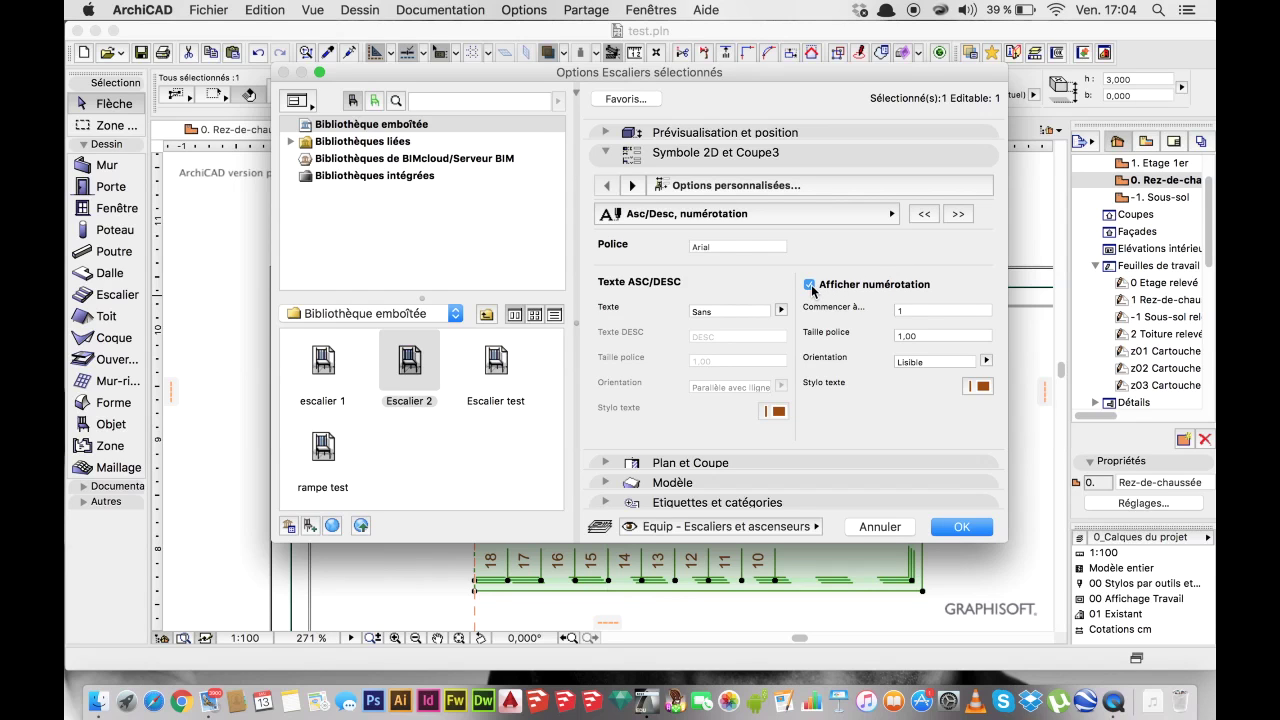
pyautogui.click(810, 285)
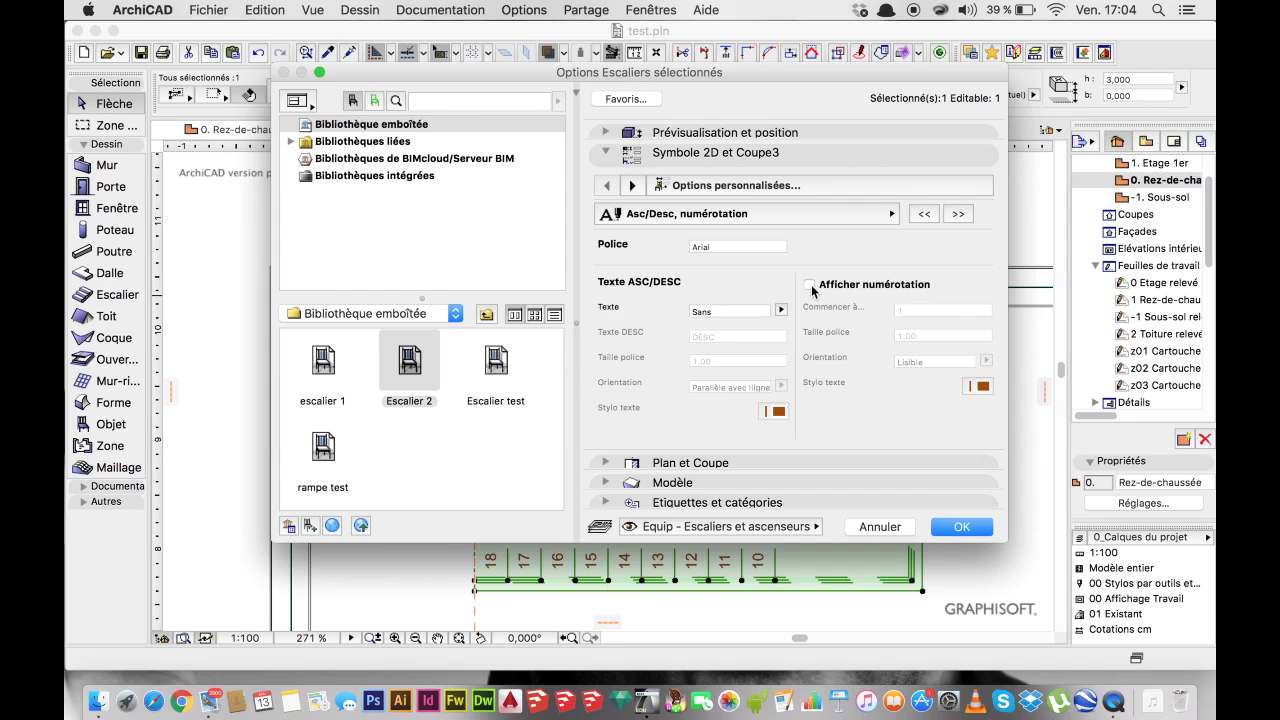
pyautogui.click(955, 213)
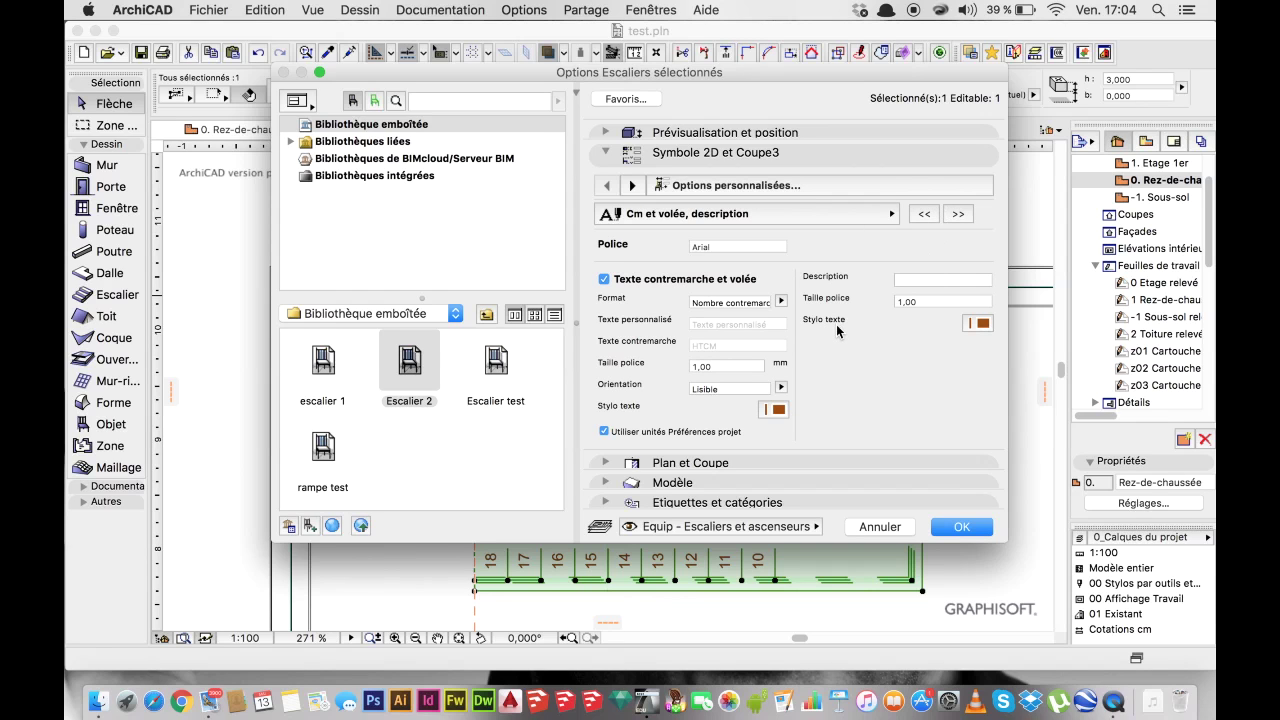
pyautogui.click(605, 279)
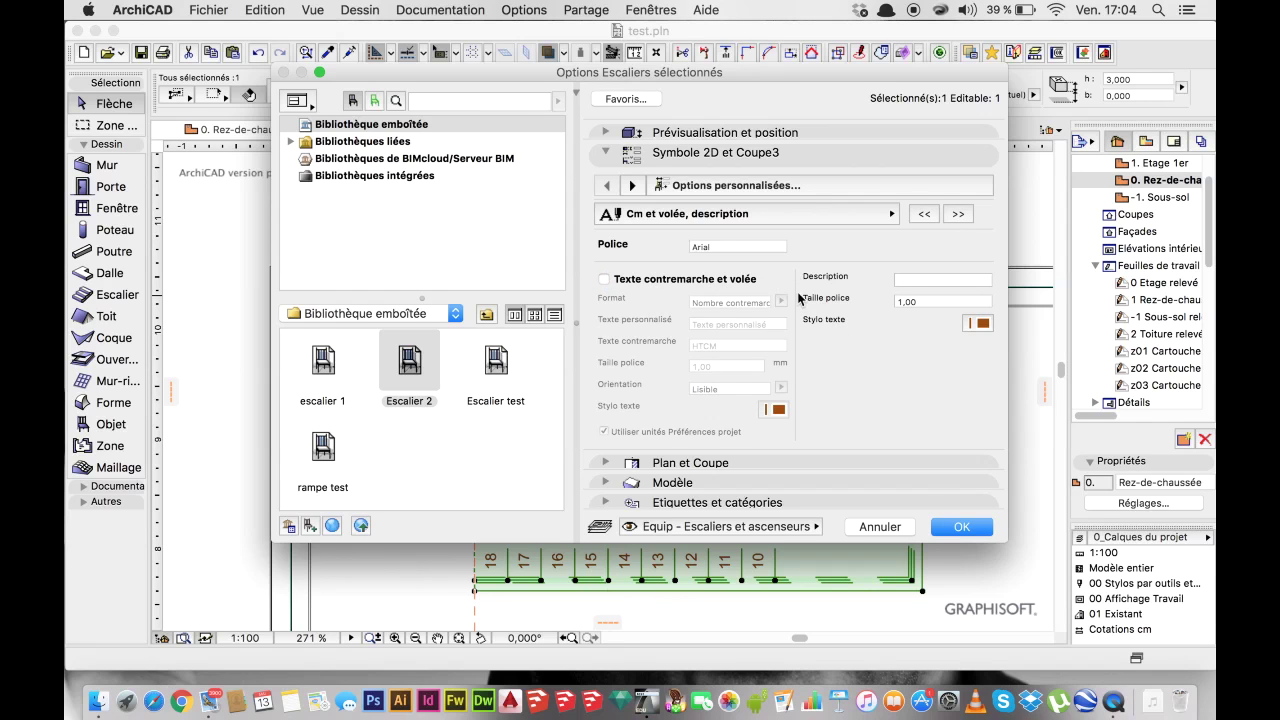
# Hide the railing, the railing axis and the stringer in the stair's plan display.
pyautogui.click(958, 214)
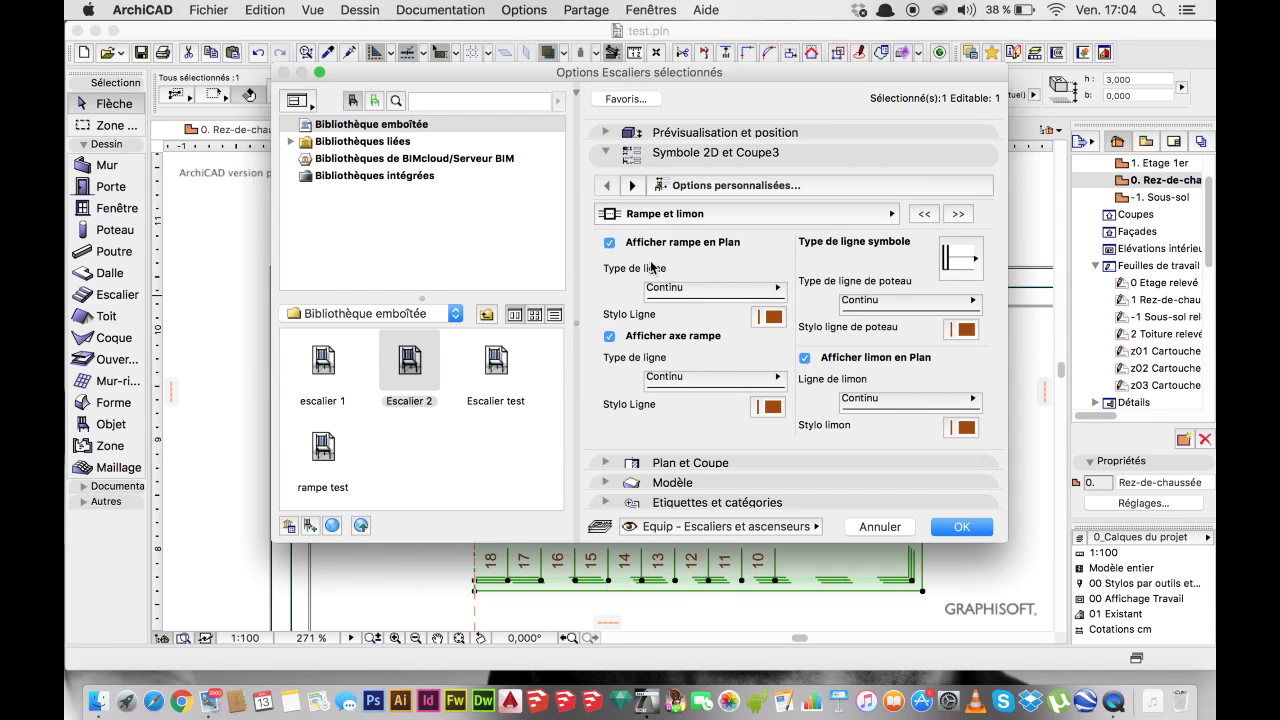
pyautogui.click(609, 243)
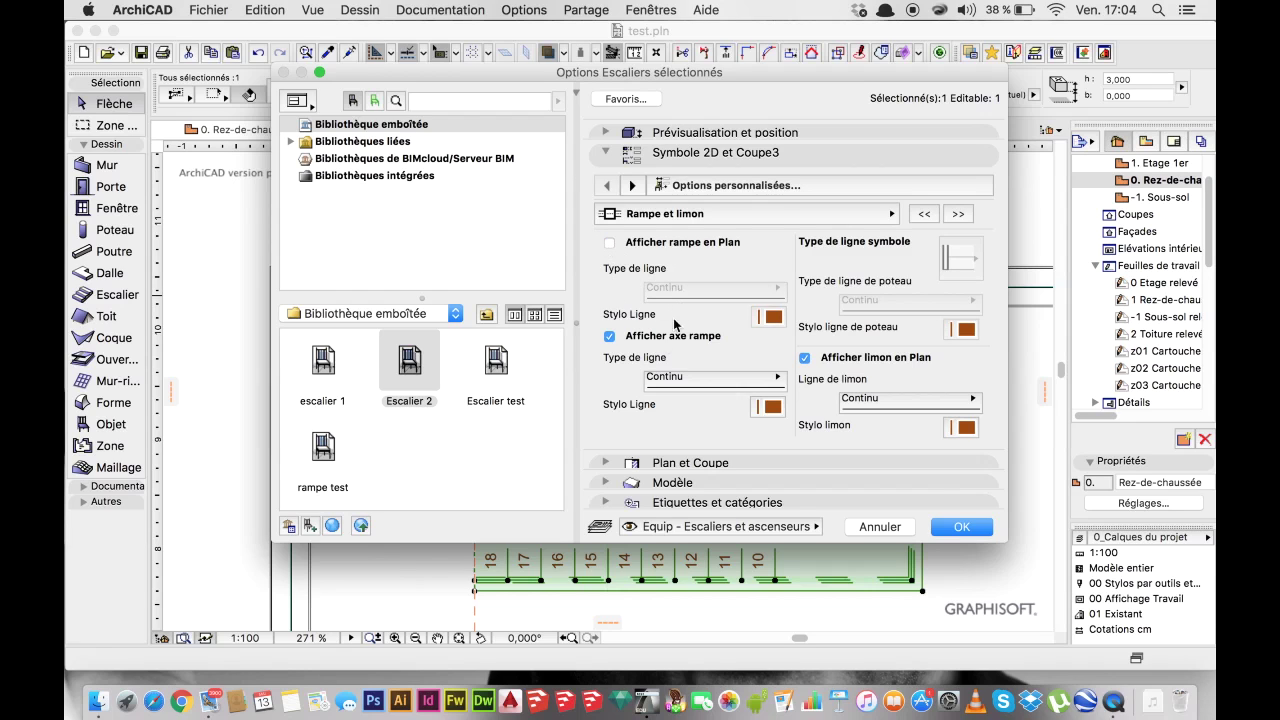
pyautogui.click(610, 337)
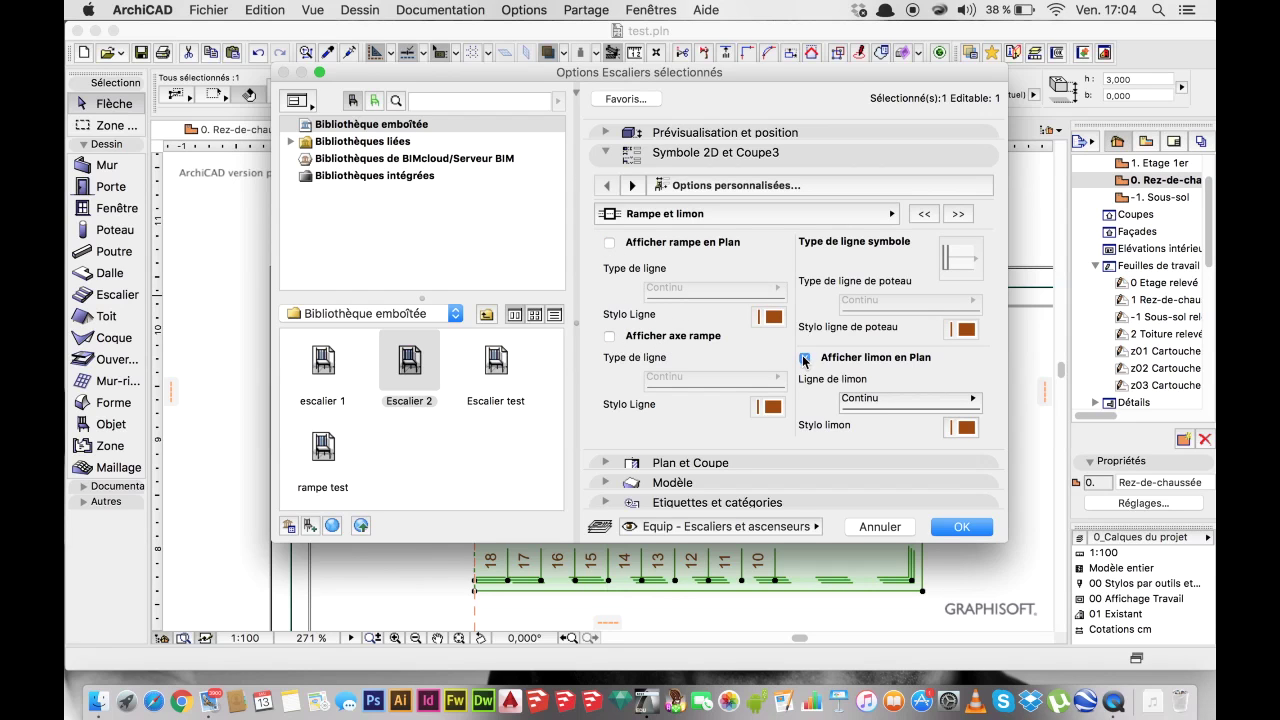
pyautogui.click(805, 358)
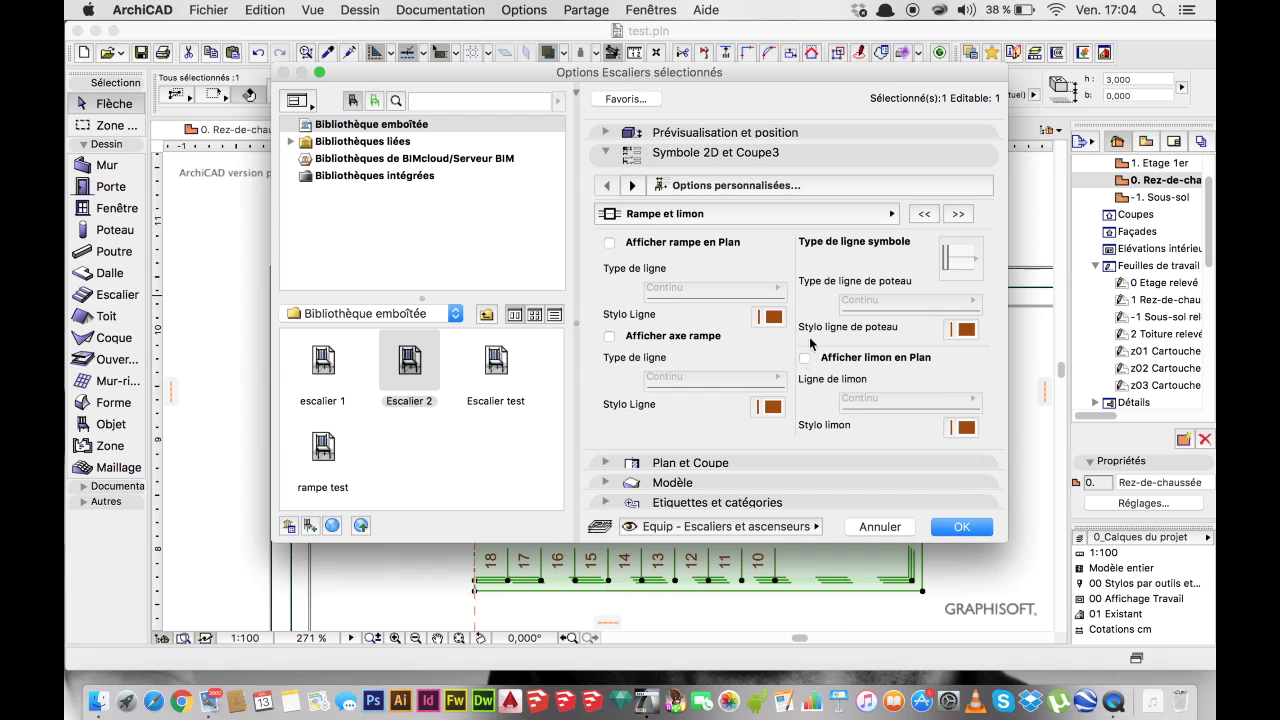
# Disable the stair's Symbole dépendance étage and review its surface and 3D attribute settings.
pyautogui.click(955, 216)
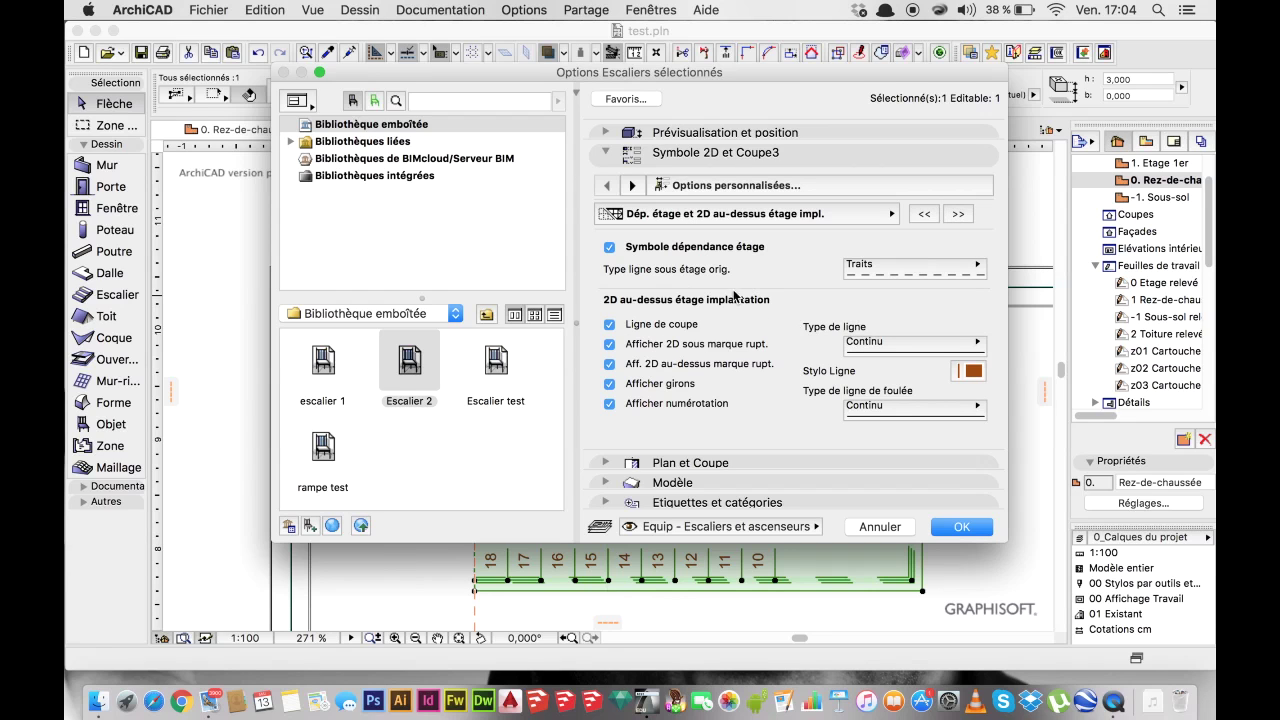
pyautogui.click(609, 248)
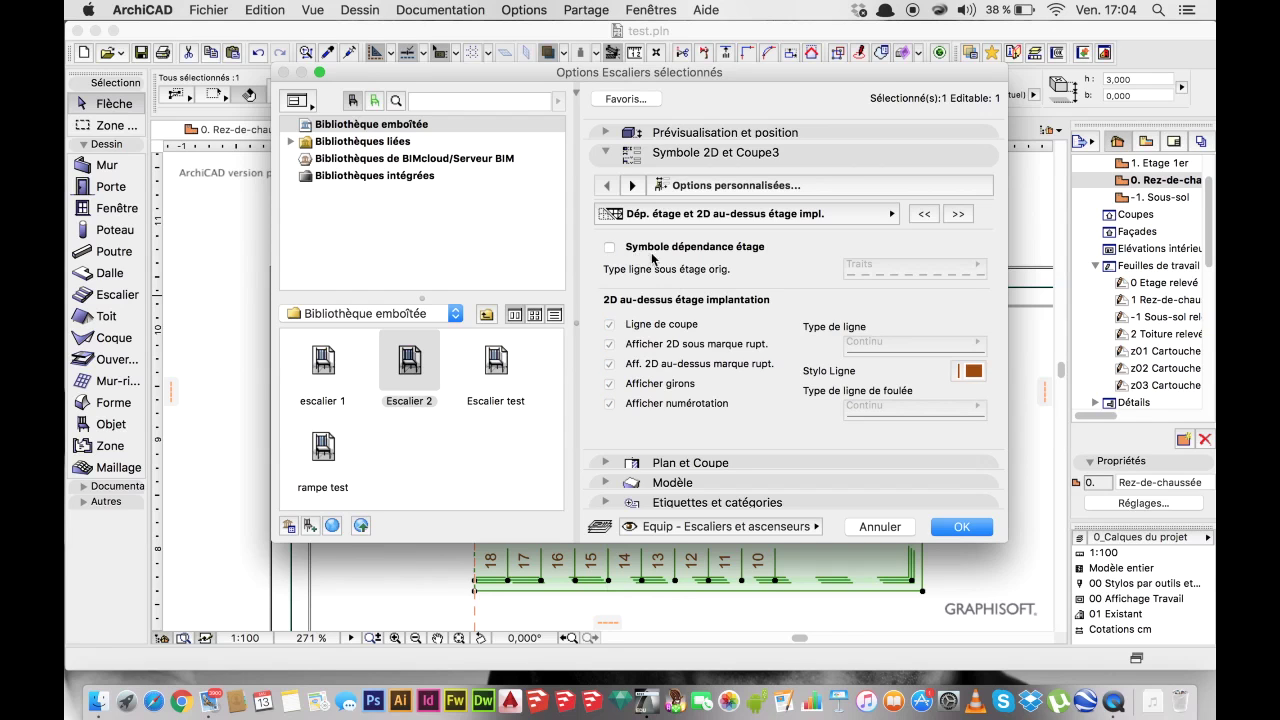
pyautogui.click(955, 214)
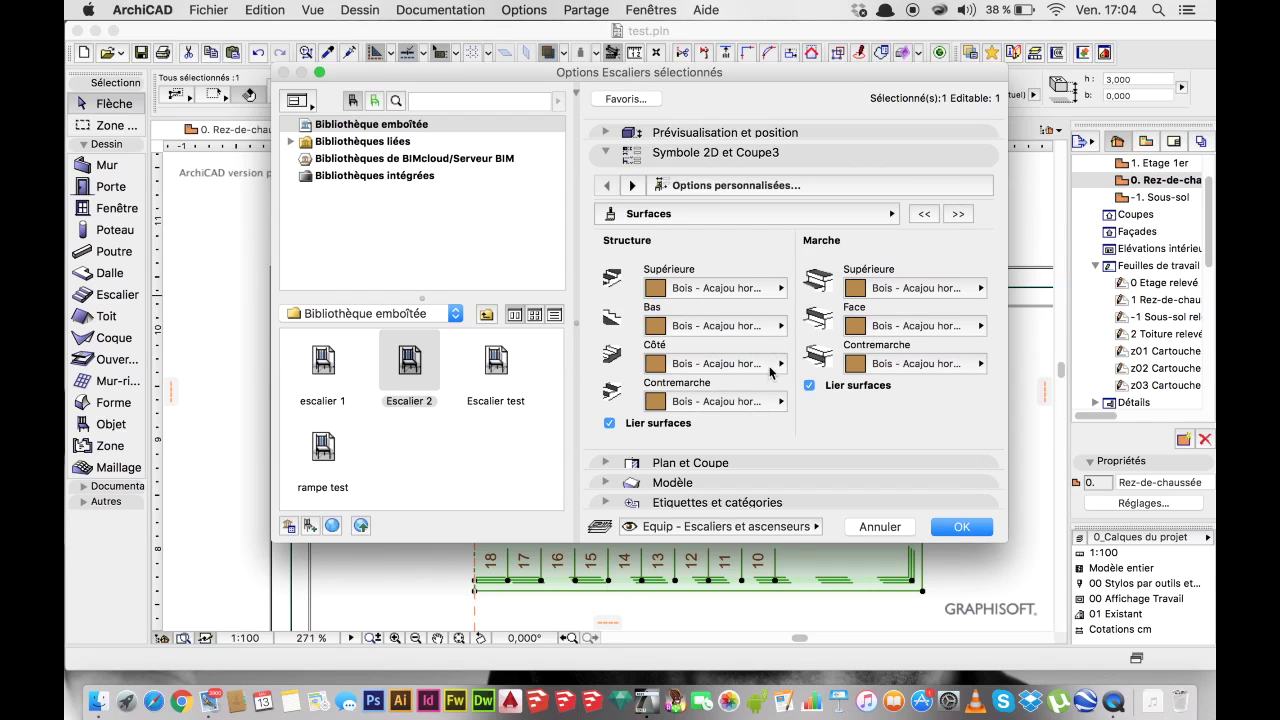
pyautogui.click(955, 214)
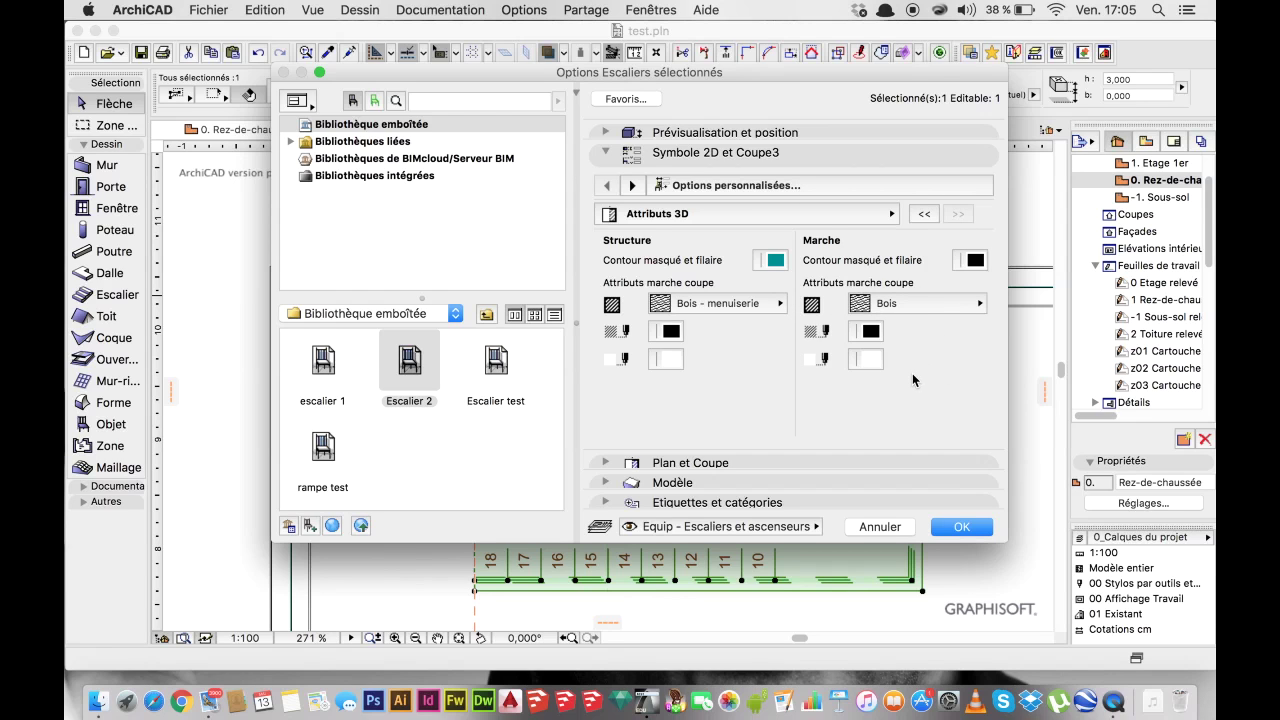
# Leave the stair's Afficher sur Etages option at Etage d'implantation seulement and apply the modified stair settings.
pyautogui.click(605, 464)
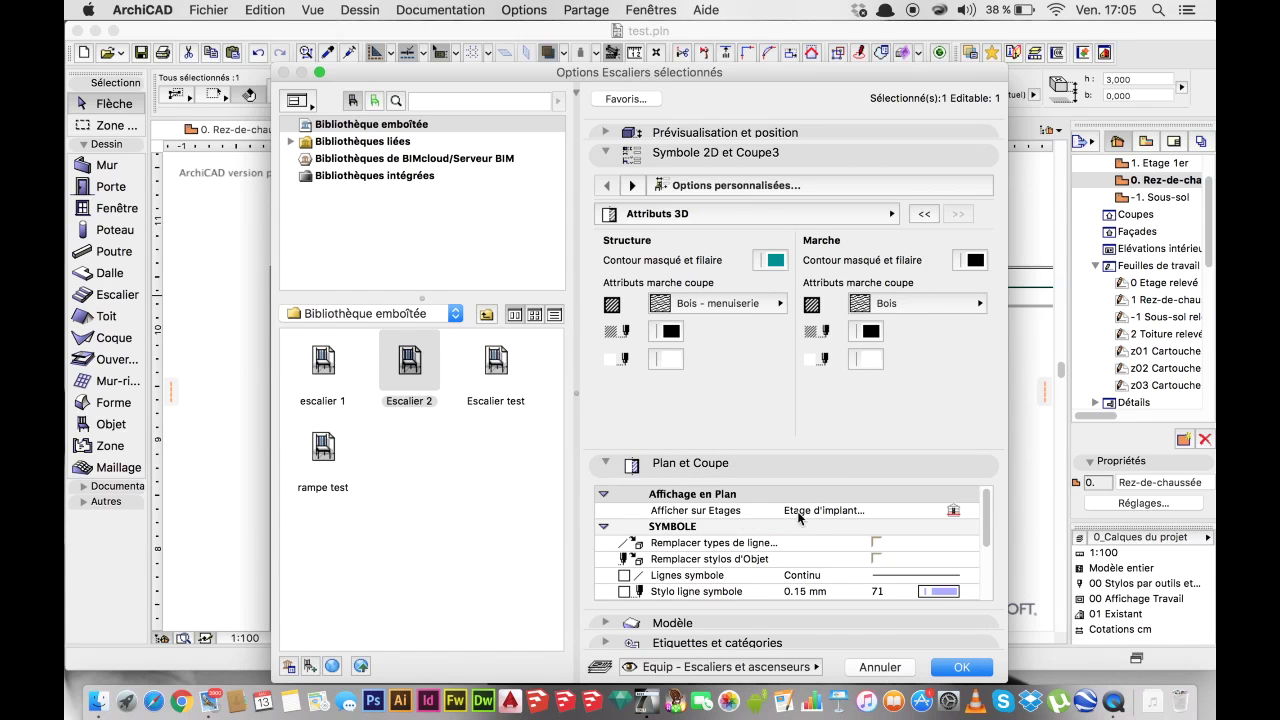
pyautogui.click(730, 512)
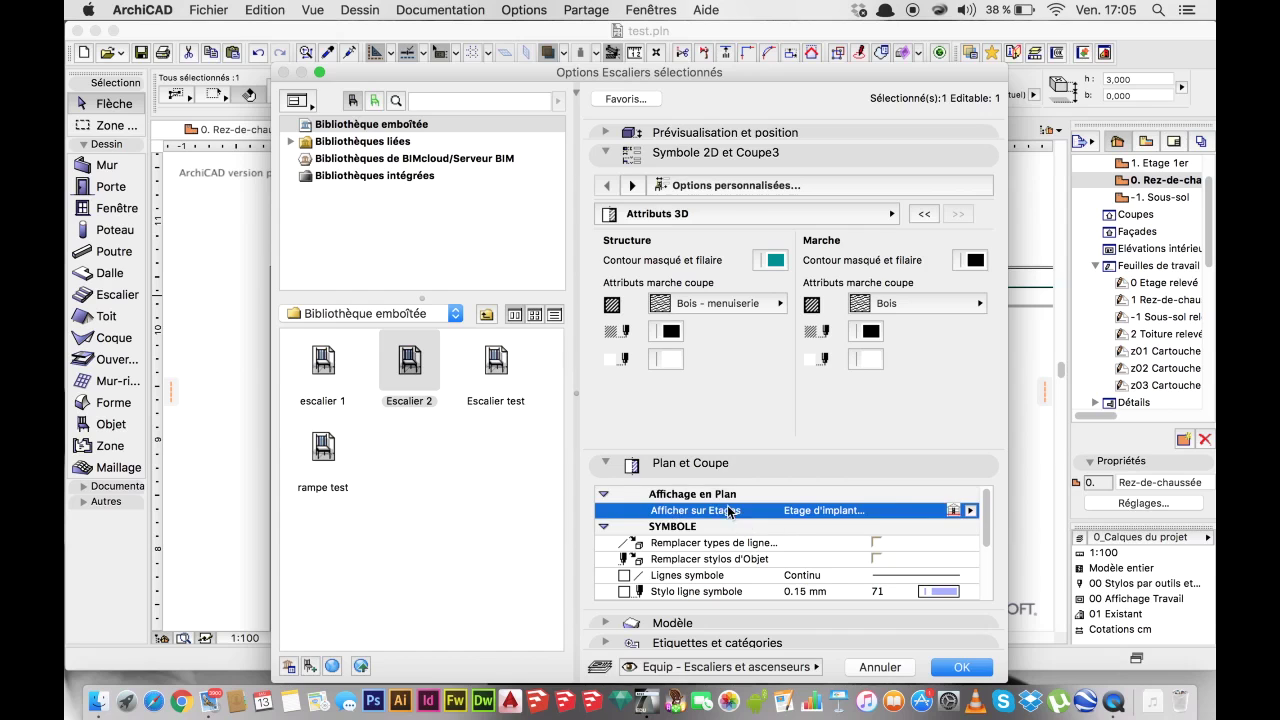
pyautogui.click(970, 510)
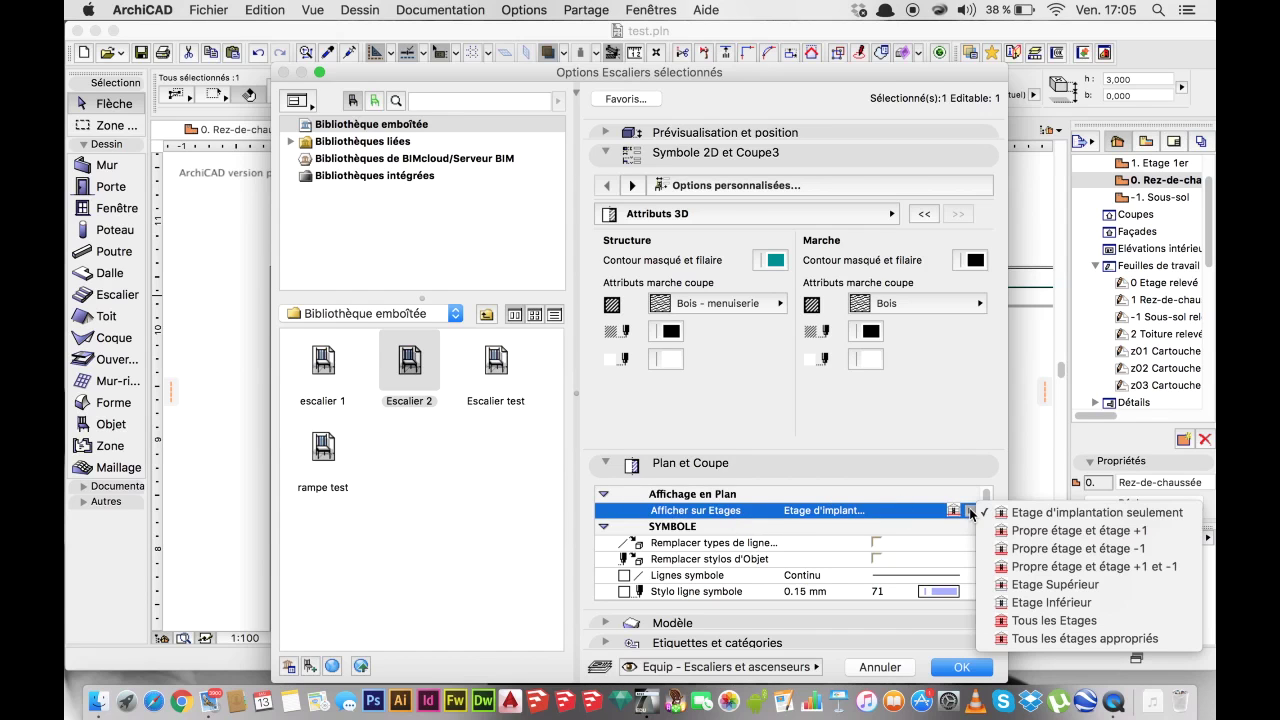
pyautogui.click(1095, 533)
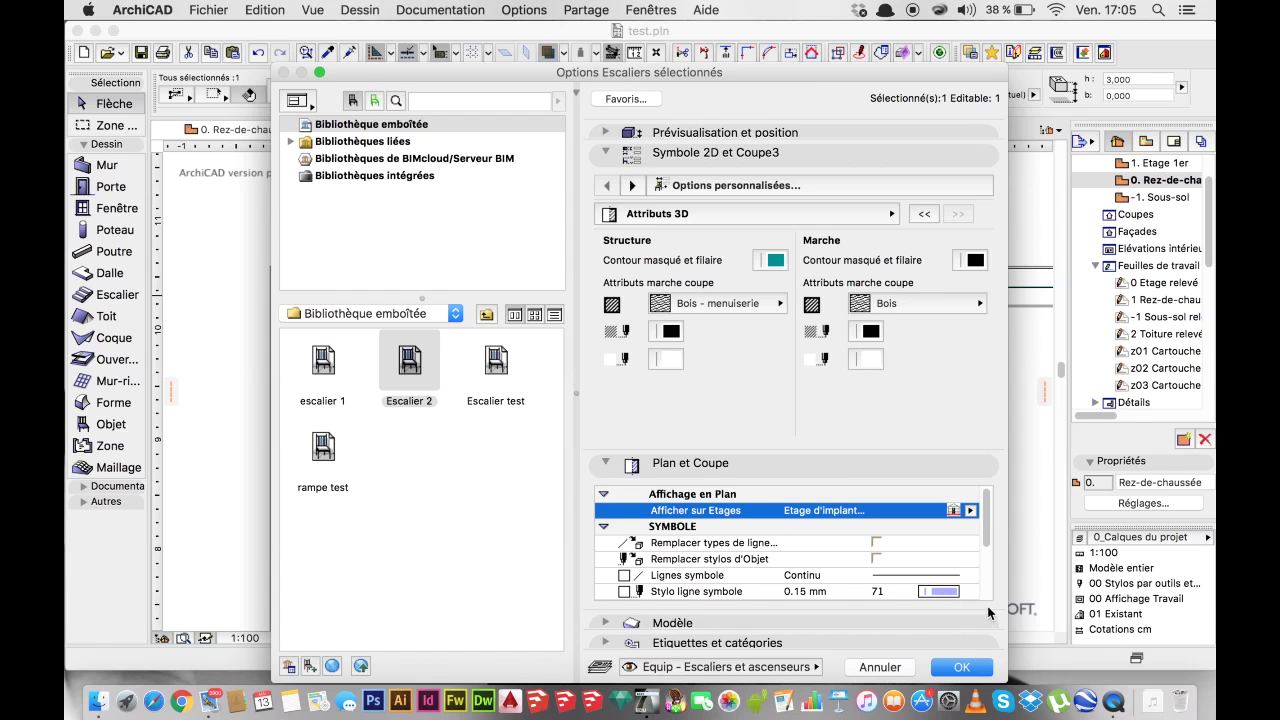
pyautogui.click(971, 665)
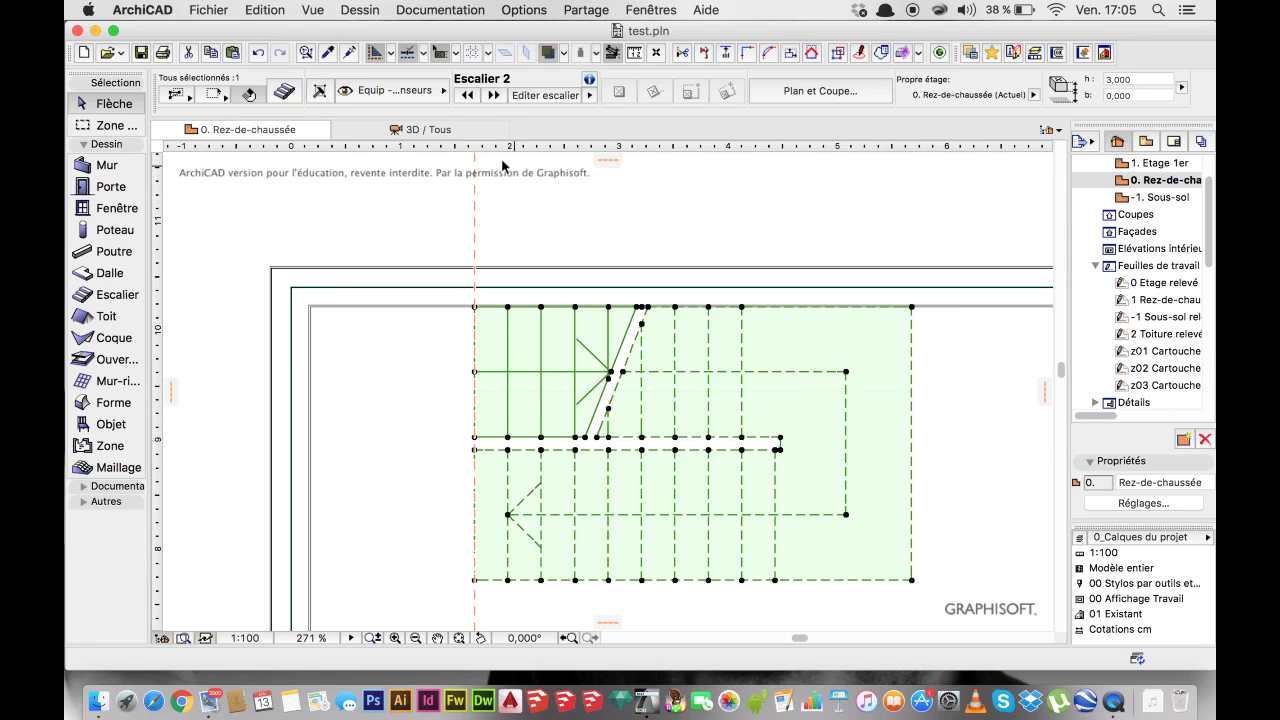
# Examine in 3D where the stair meets the upper floor slab.
pyautogui.click(430, 129)
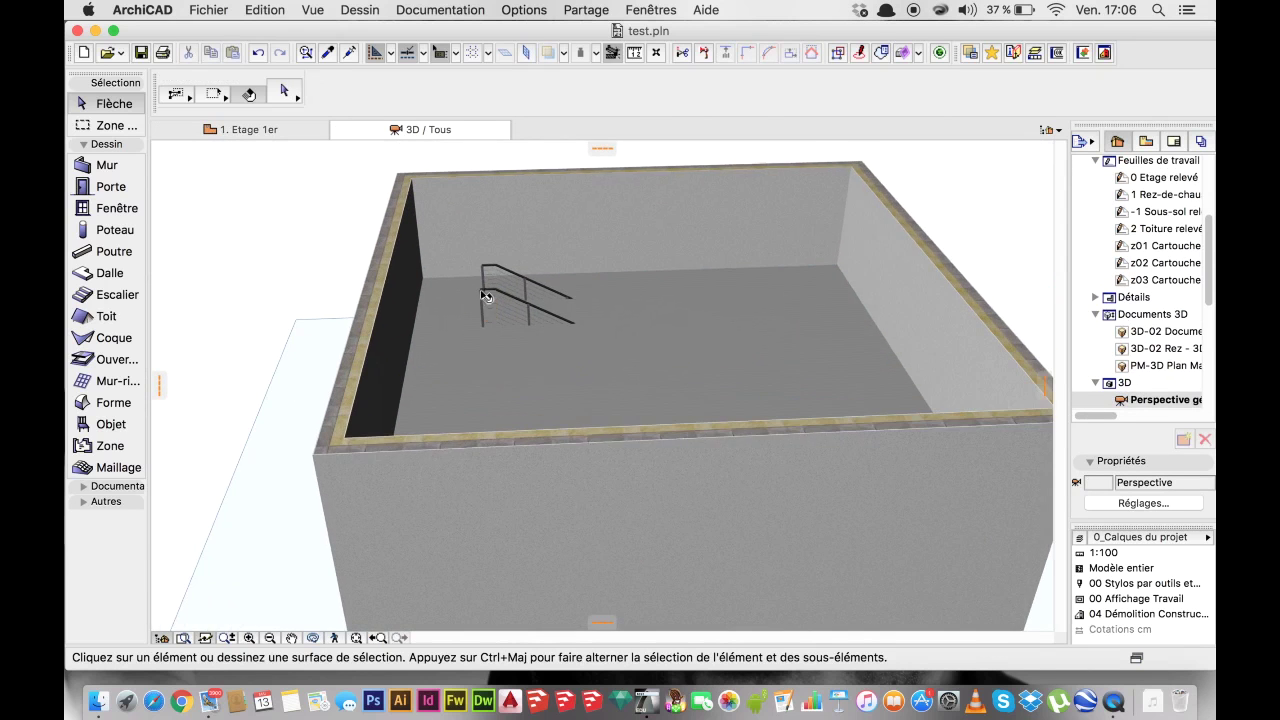
pyautogui.scroll(5, 483, 296)
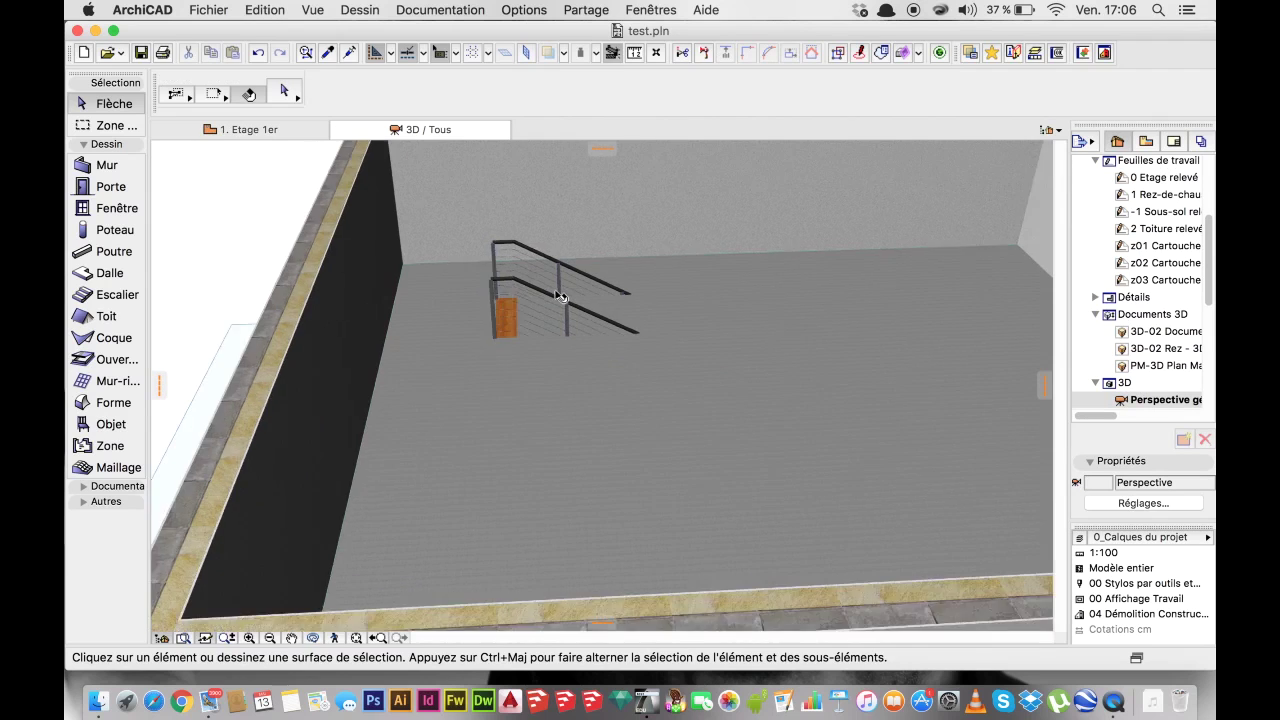
pyautogui.scroll(-5, 560, 296)
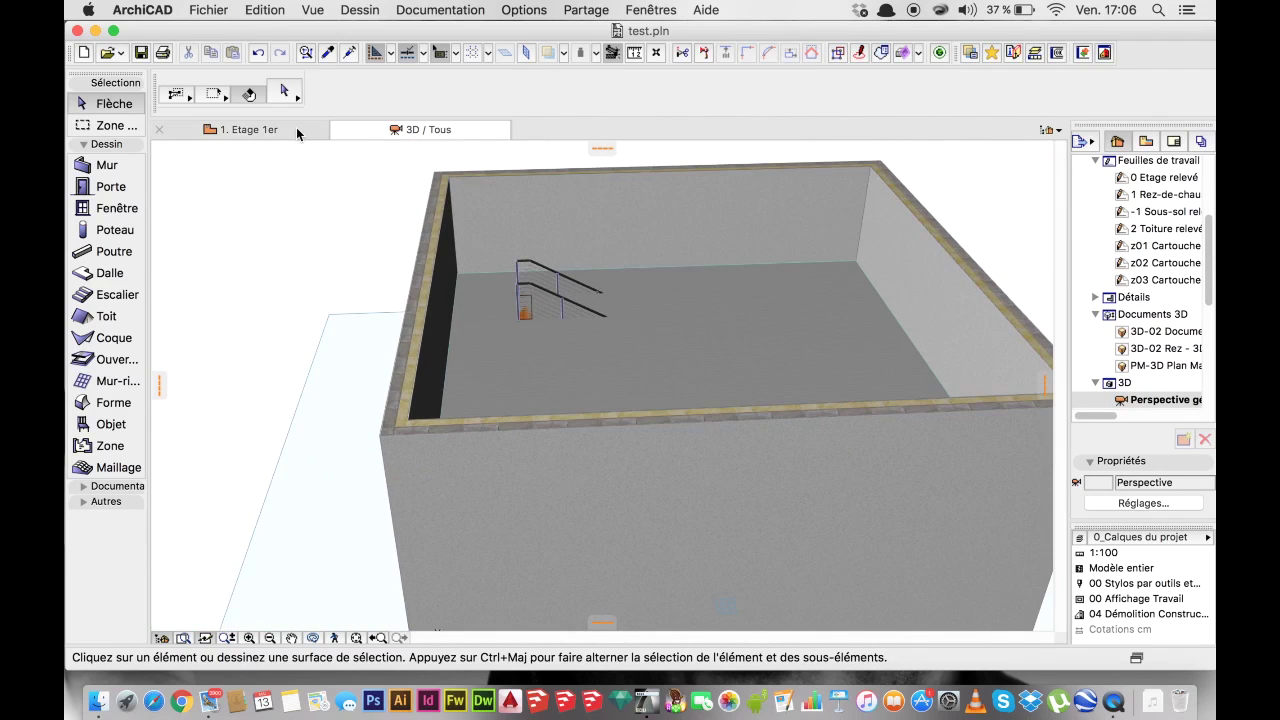
# Switch to the 1. Etage 1er plan and select its floor slab.
pyautogui.click(297, 133)
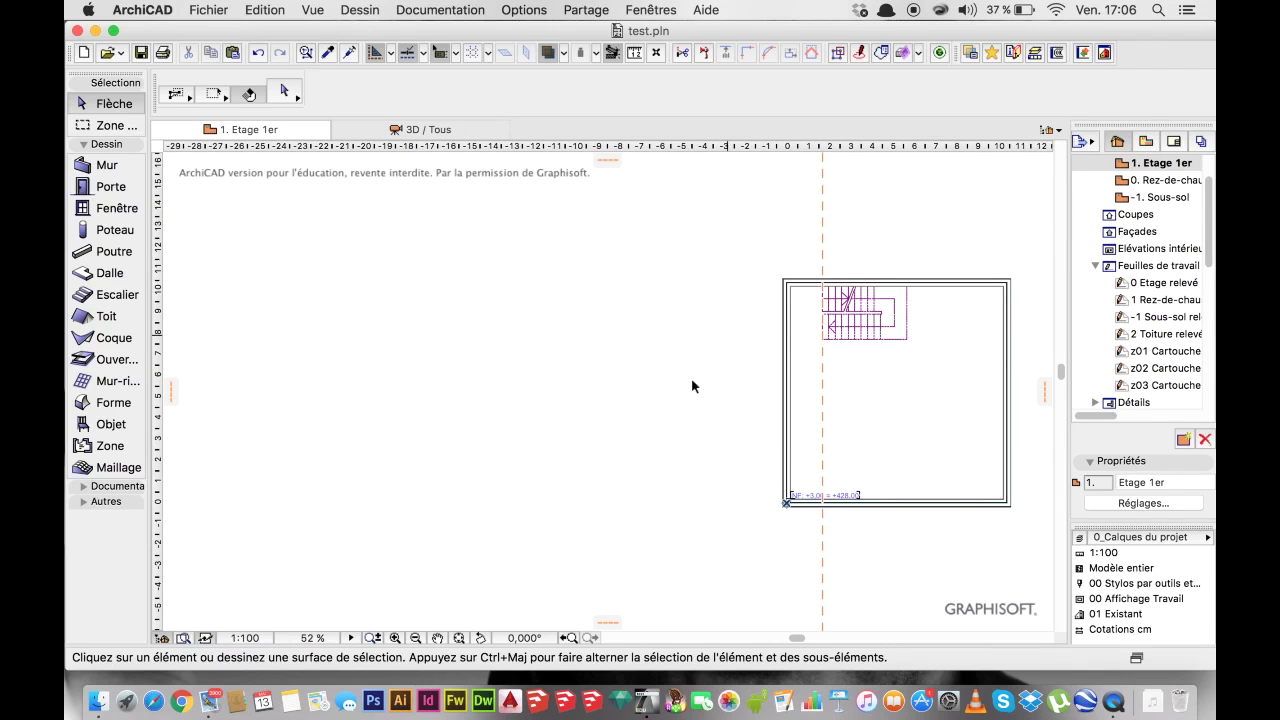
pyautogui.click(942, 307)
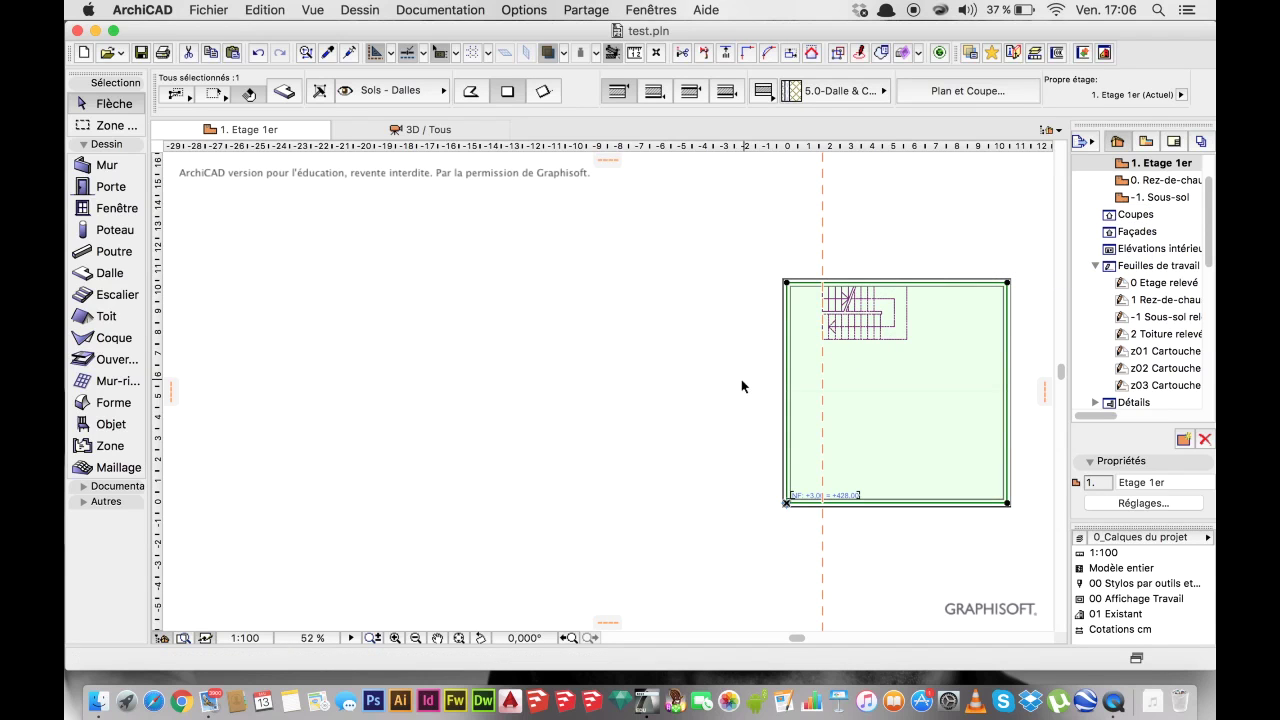
pyautogui.click(786, 284)
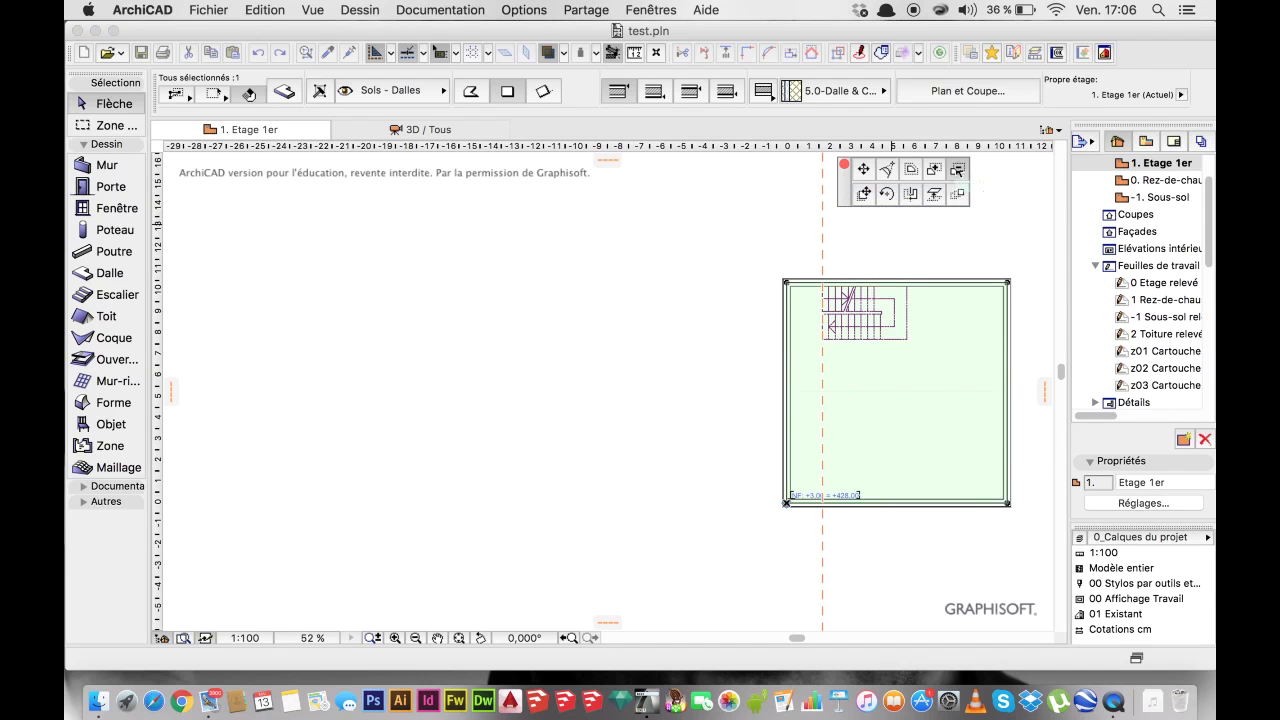
pyautogui.click(957, 168)
pyautogui.click(955, 165)
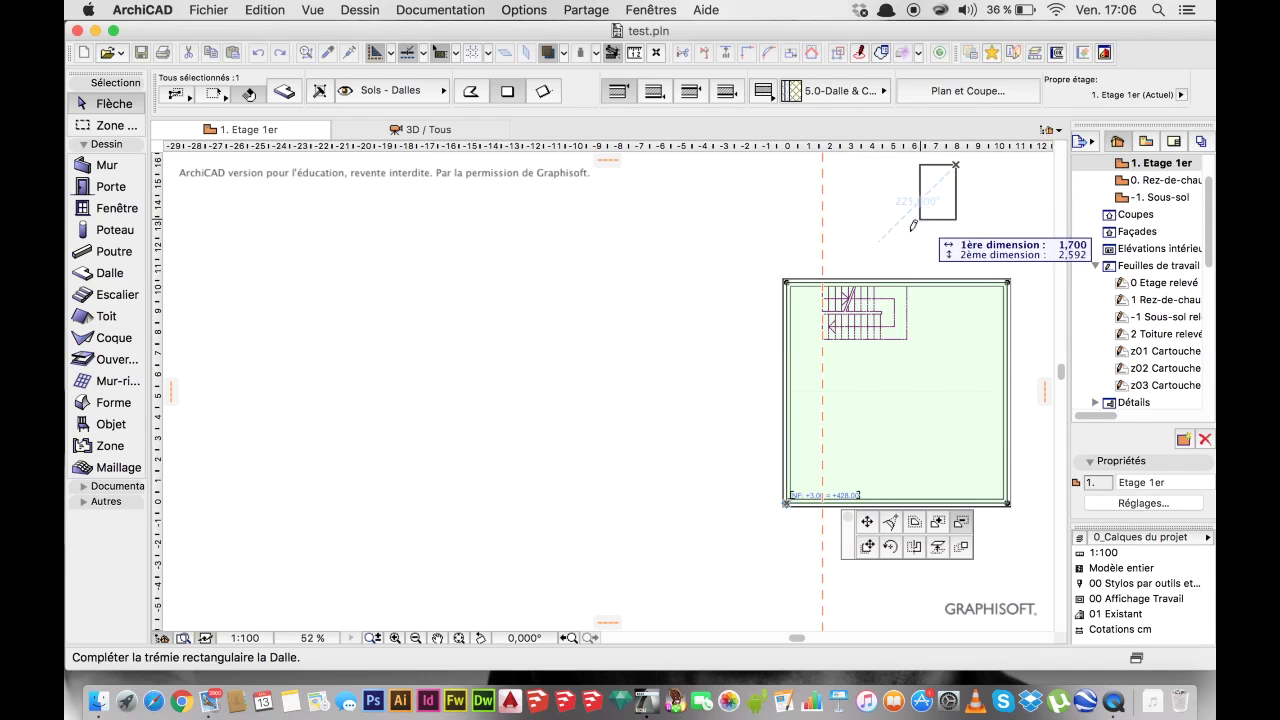
pyautogui.press('Escape')
# Cut a rectangular opening in the upper floor slab matching the stair's outline, from its lower-right corner to its upper-left corner.
pyautogui.click(787, 285)
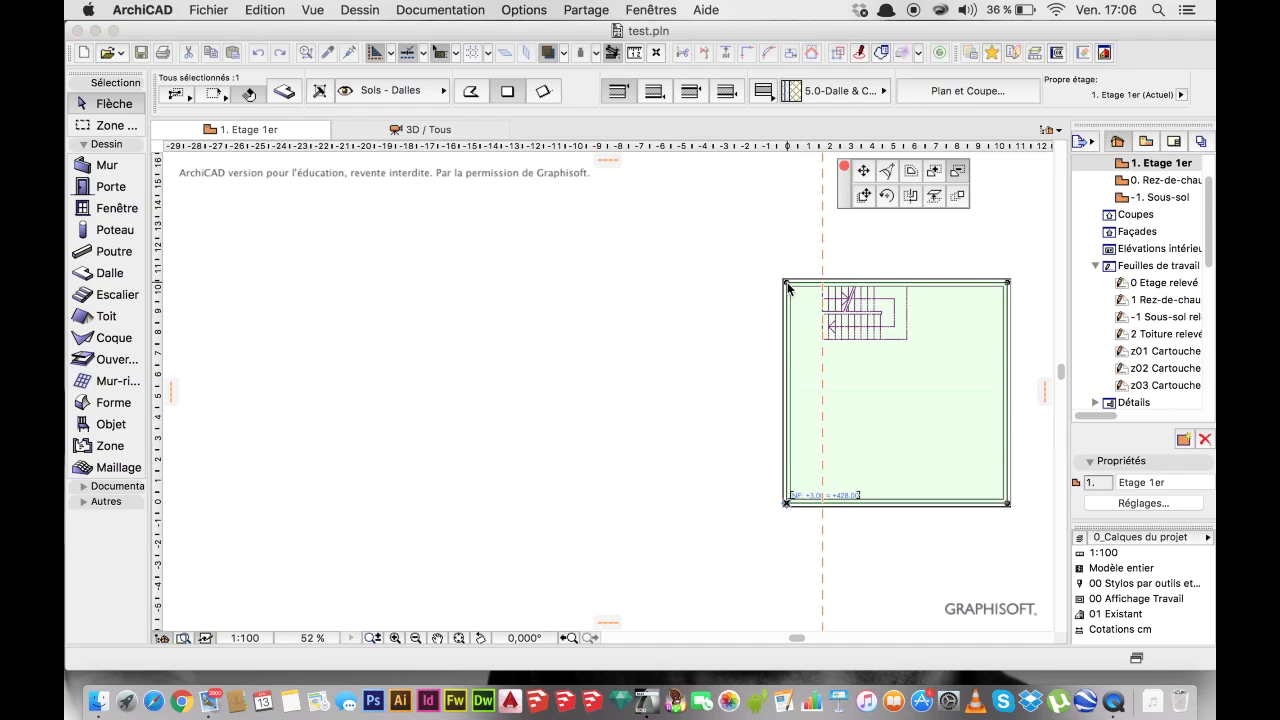
pyautogui.click(956, 169)
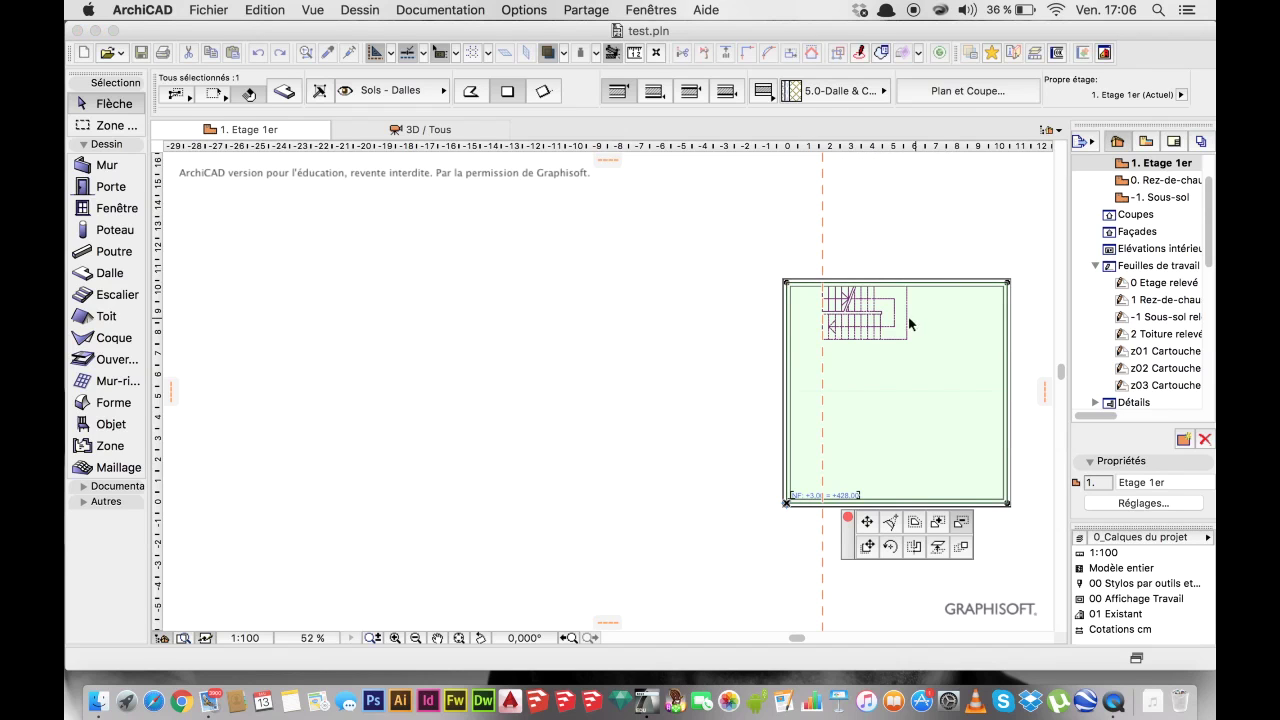
pyautogui.scroll(5, 890, 338)
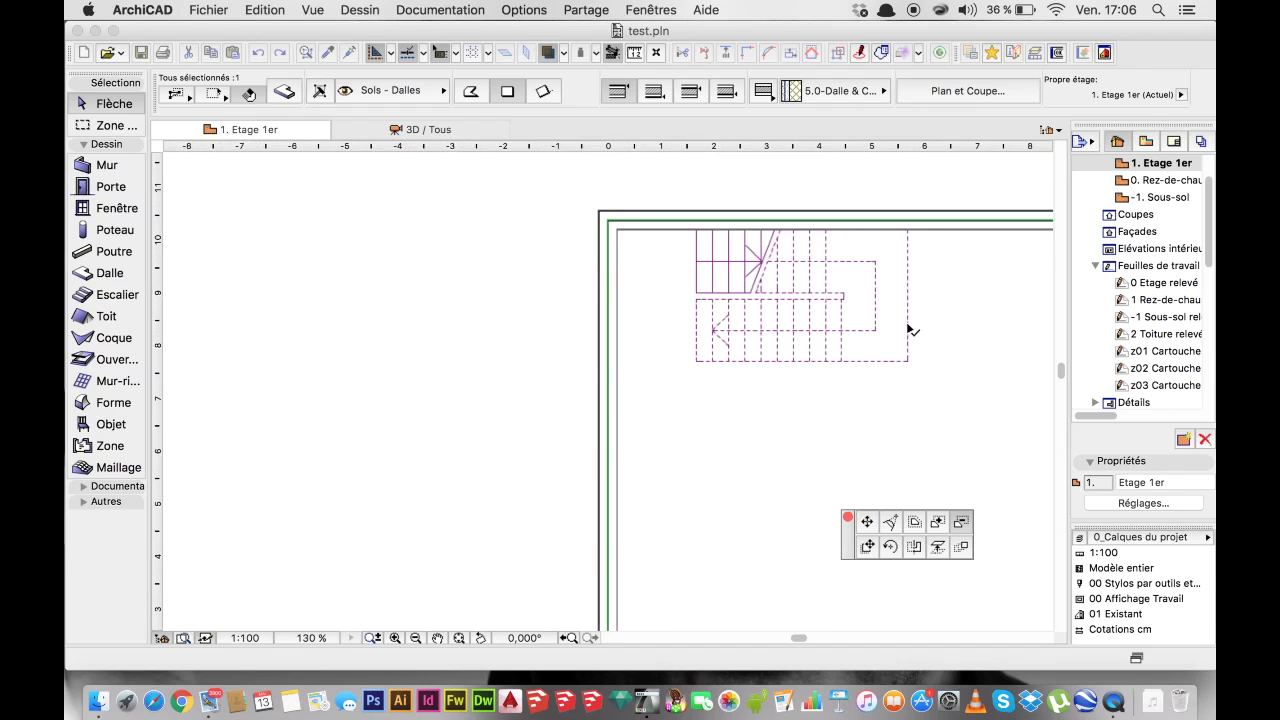
pyautogui.scroll(2, 907, 335)
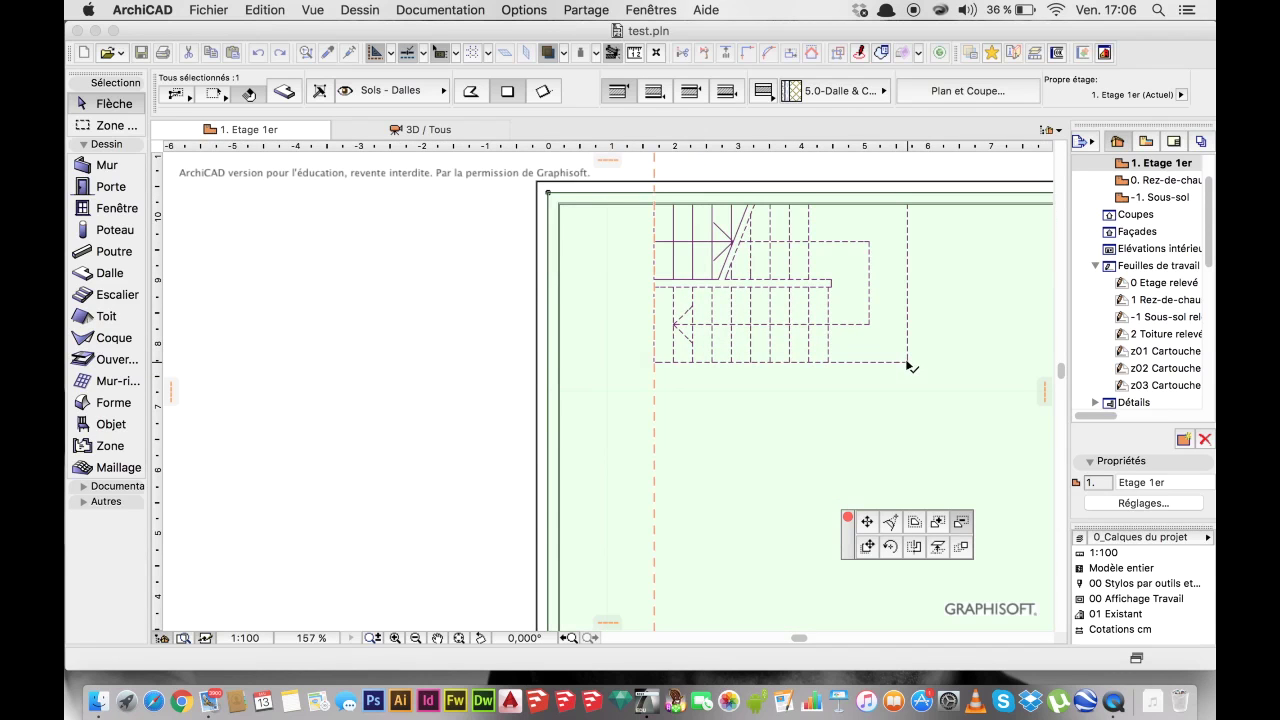
pyautogui.click(907, 362)
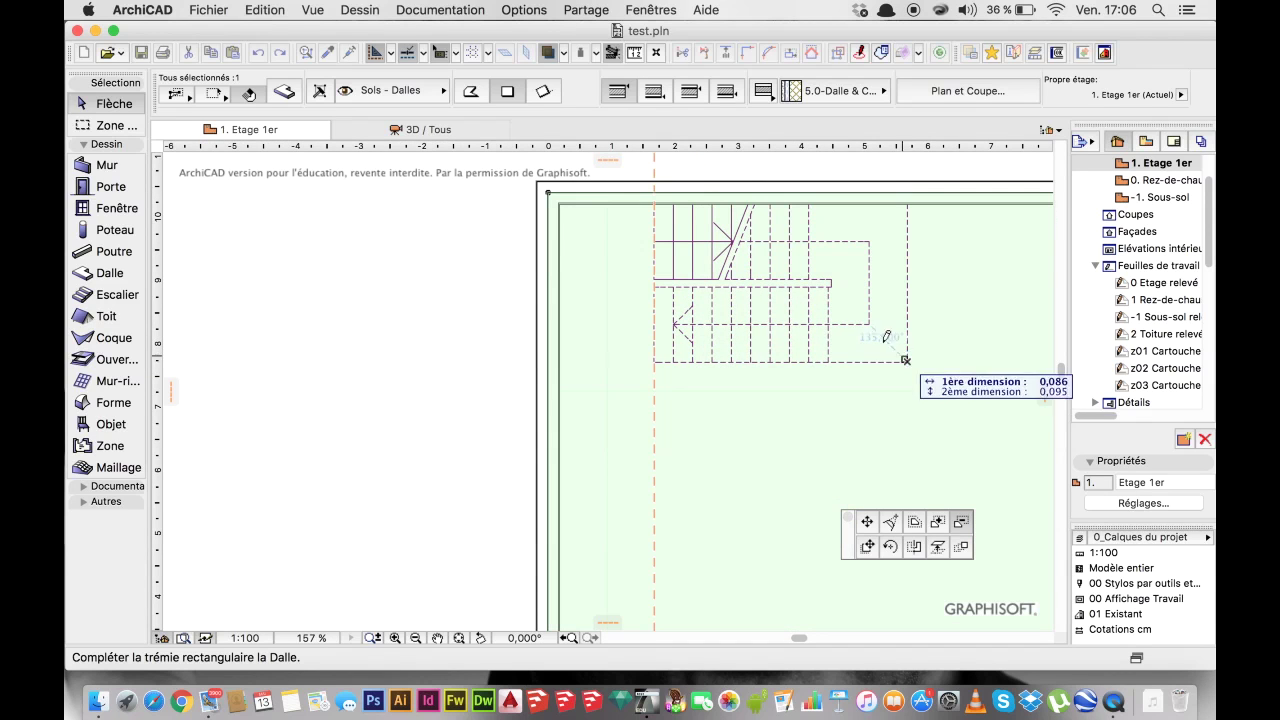
pyautogui.click(655, 204)
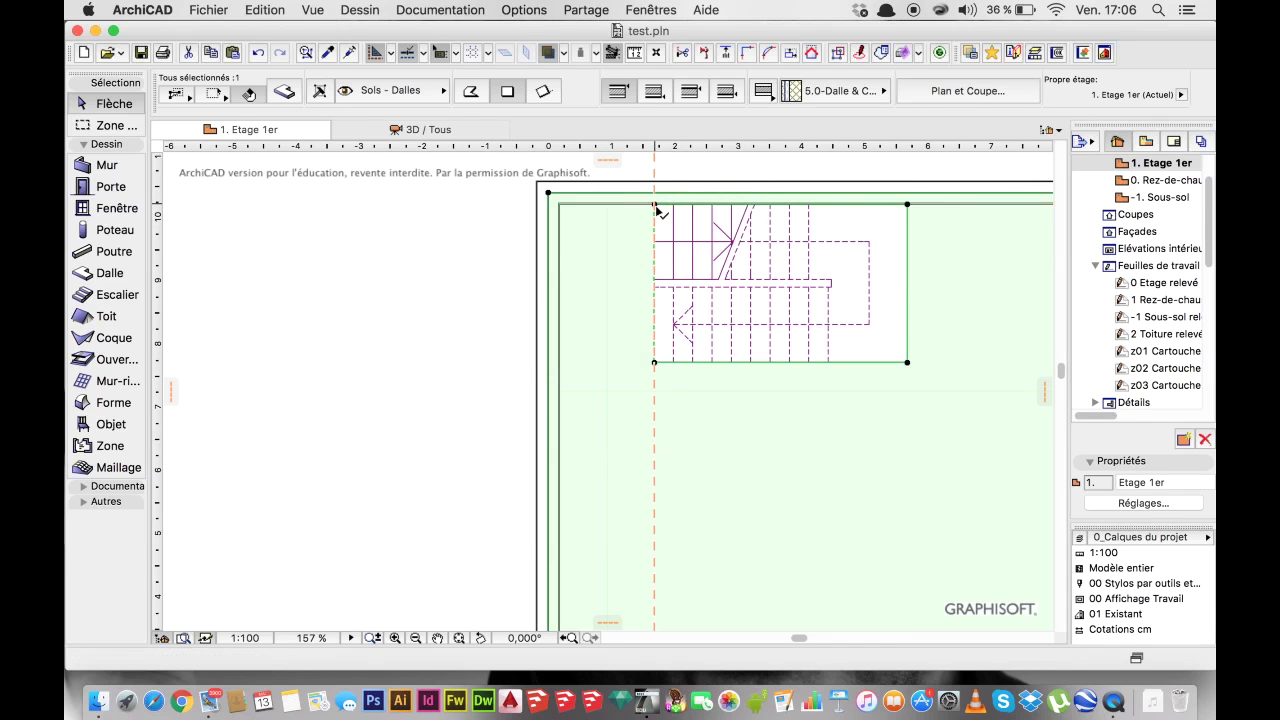
# Inspect the slab opening and the stair in 3D from above and from below the floor.
pyautogui.scroll(-3, 737, 277)
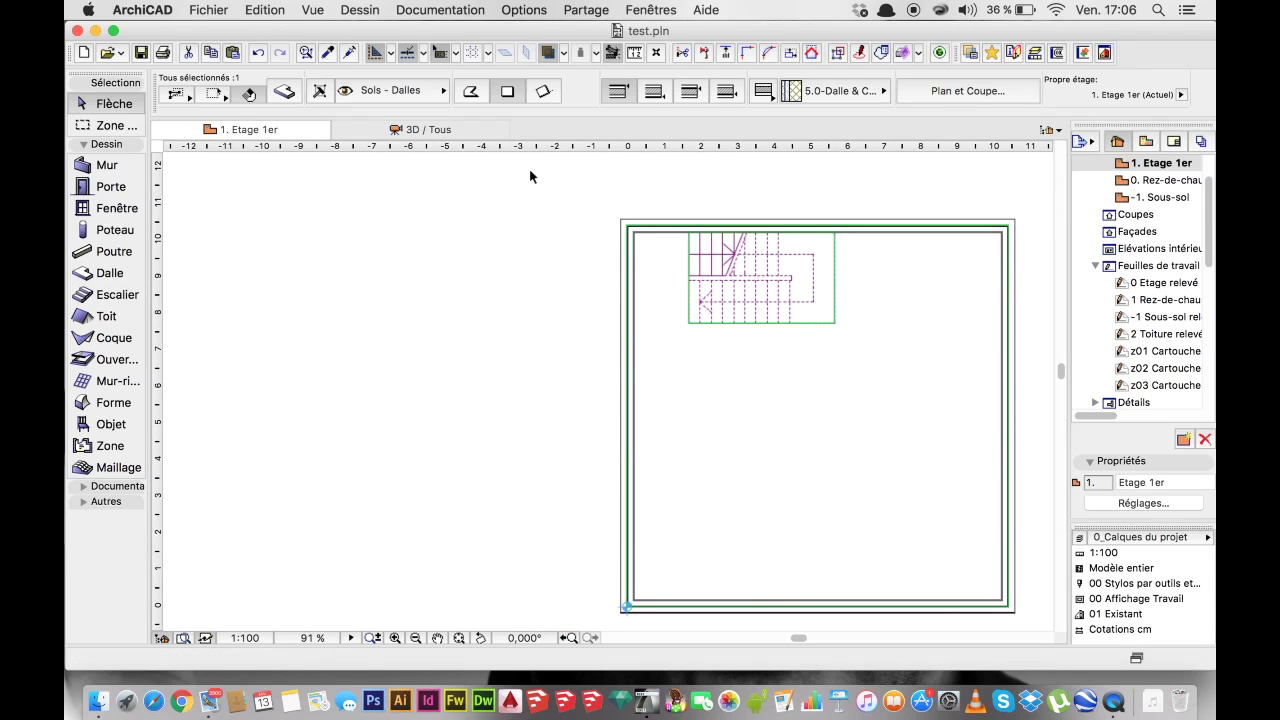
pyautogui.click(421, 131)
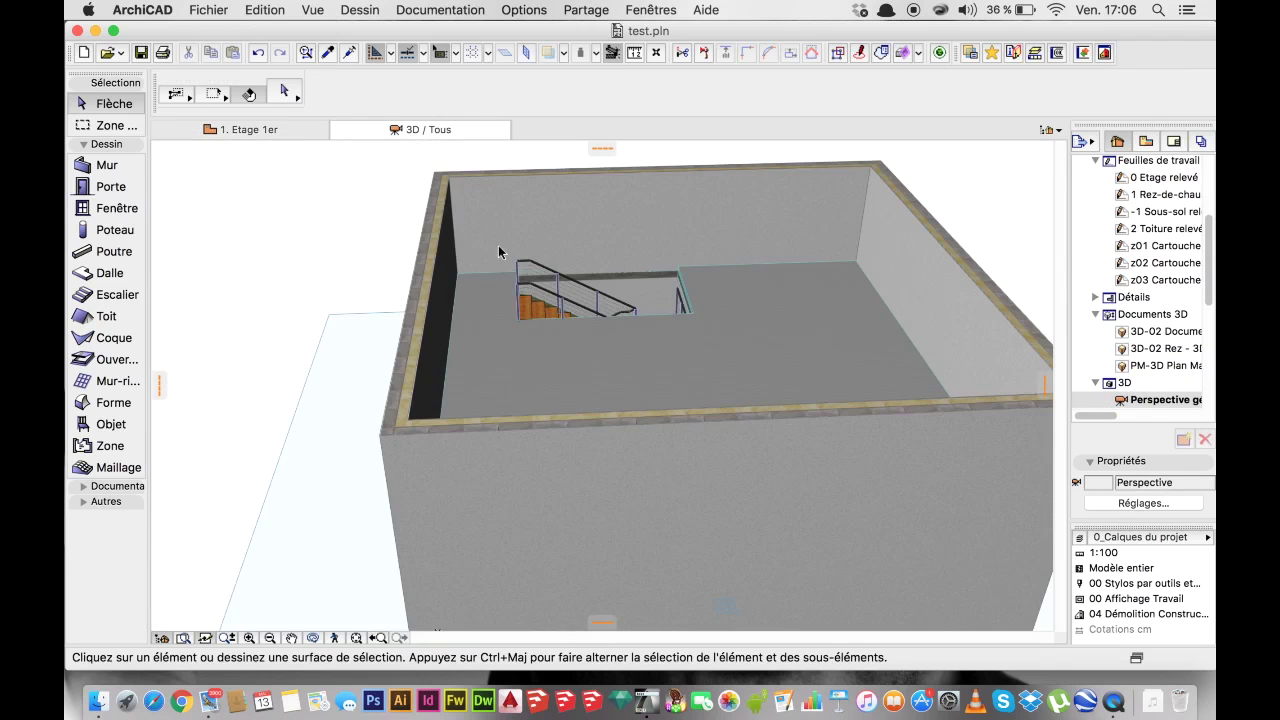
pyautogui.scroll(5, 631, 277)
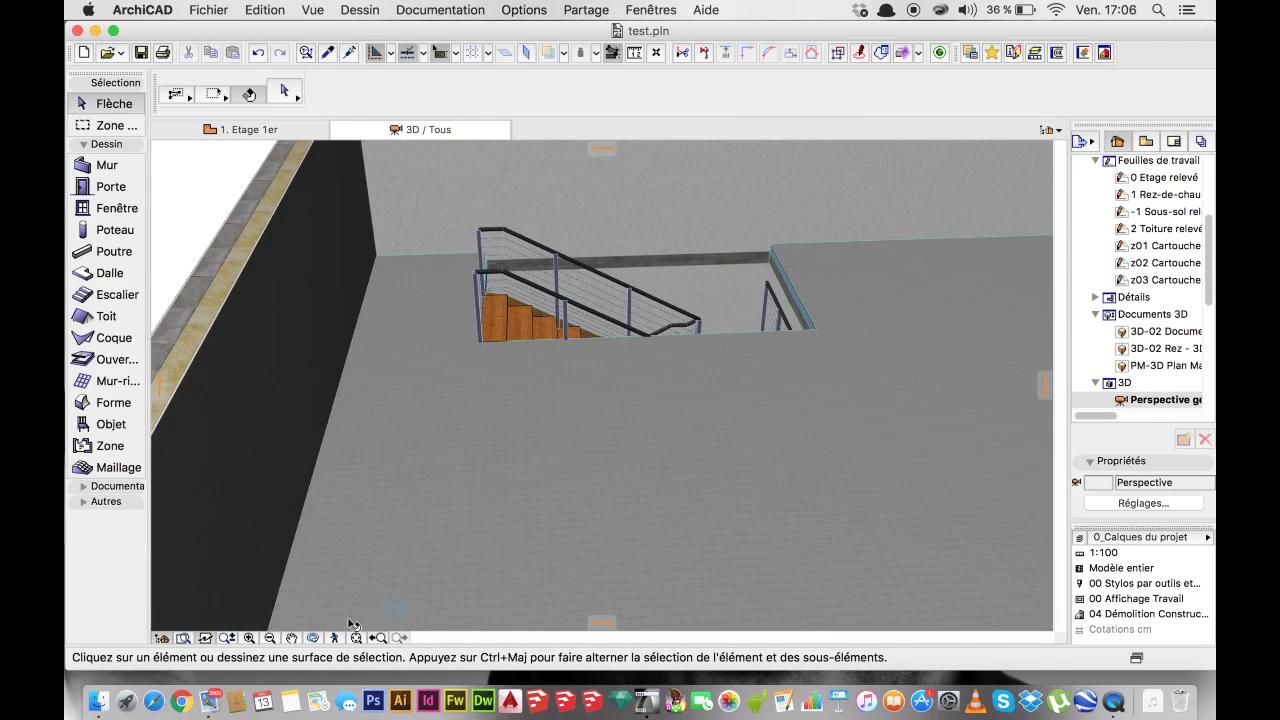
pyautogui.click(313, 637)
pyautogui.moveTo(337, 508); pyautogui.dragTo(334, 300)
pyautogui.scroll(5, 644, 450)
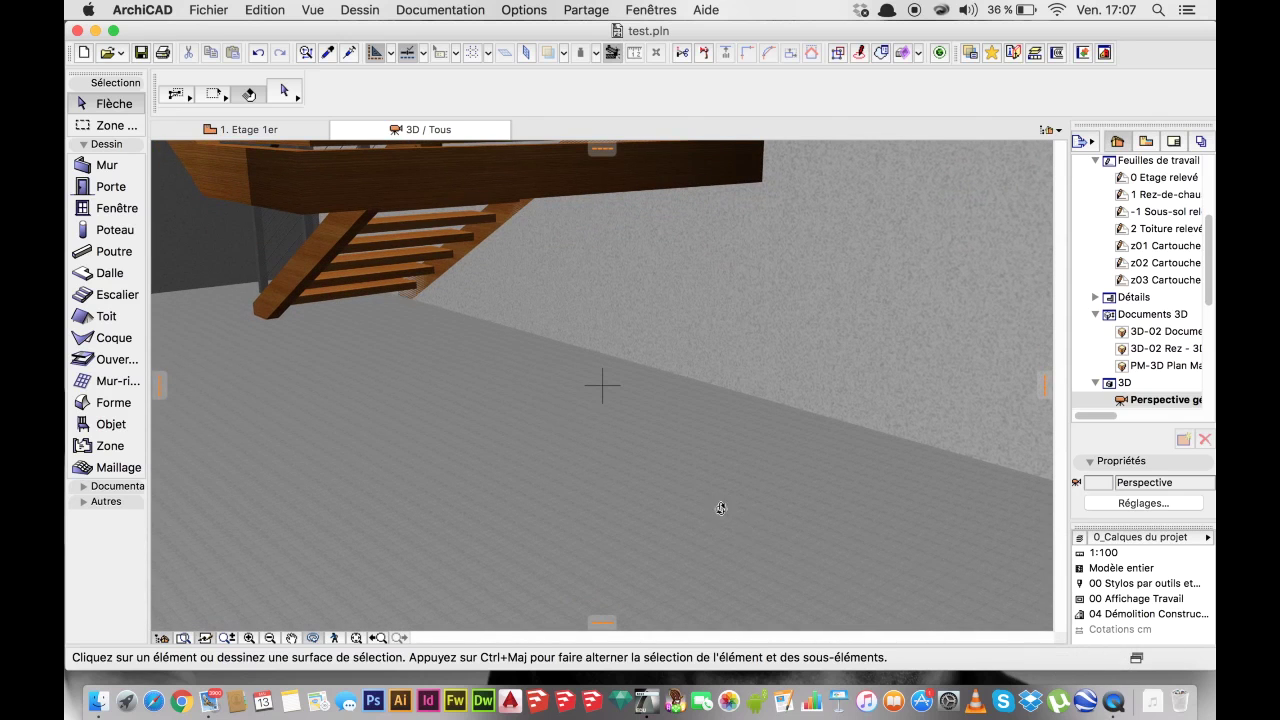
pyautogui.rightClick(1115, 705)
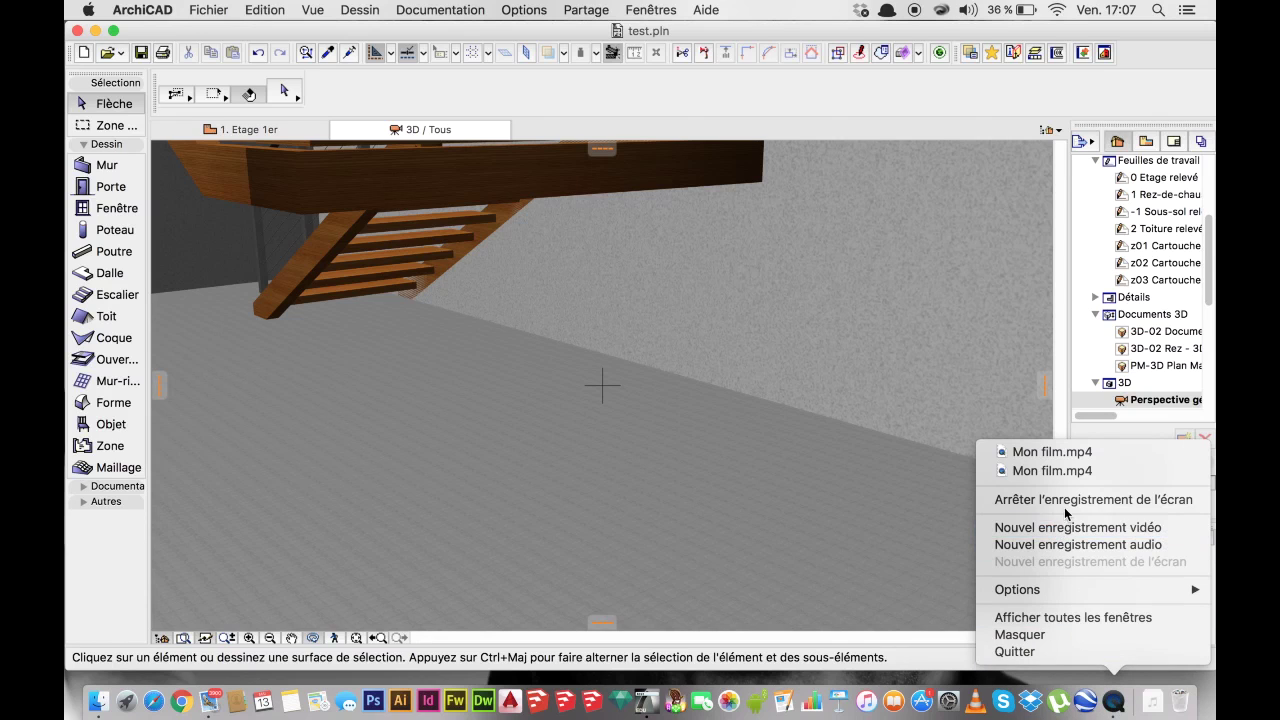